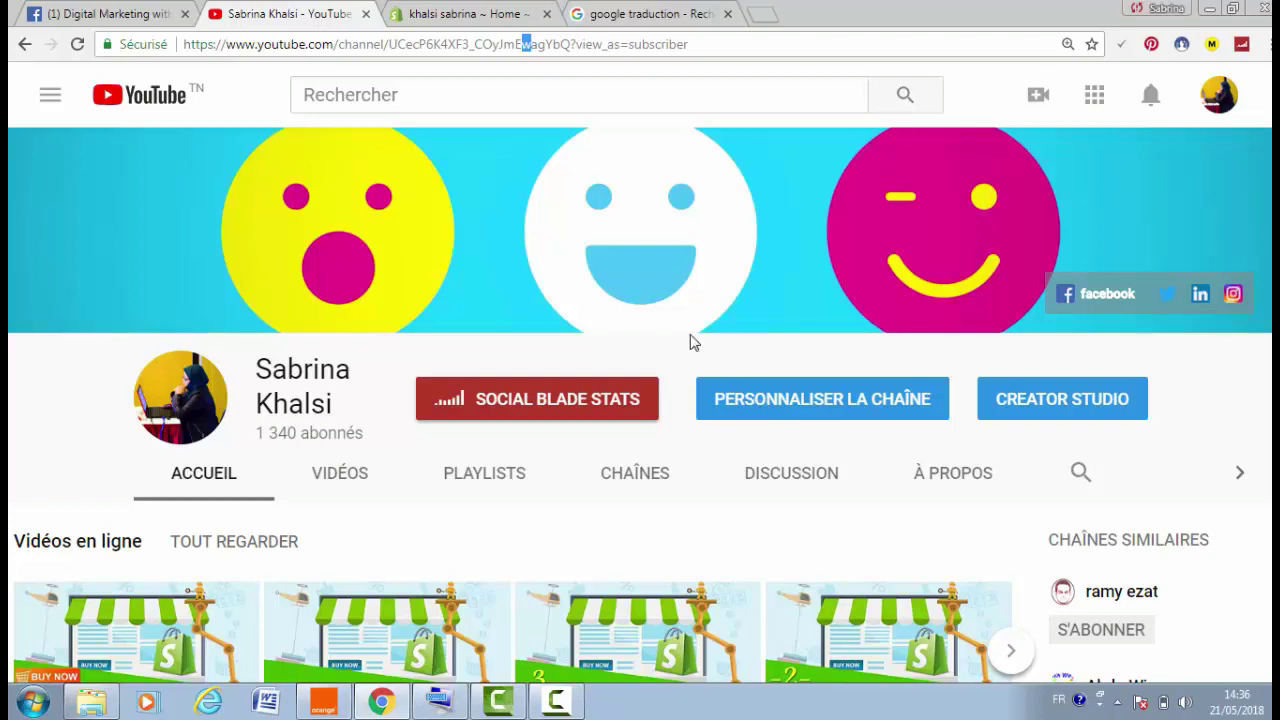
click(465, 15)
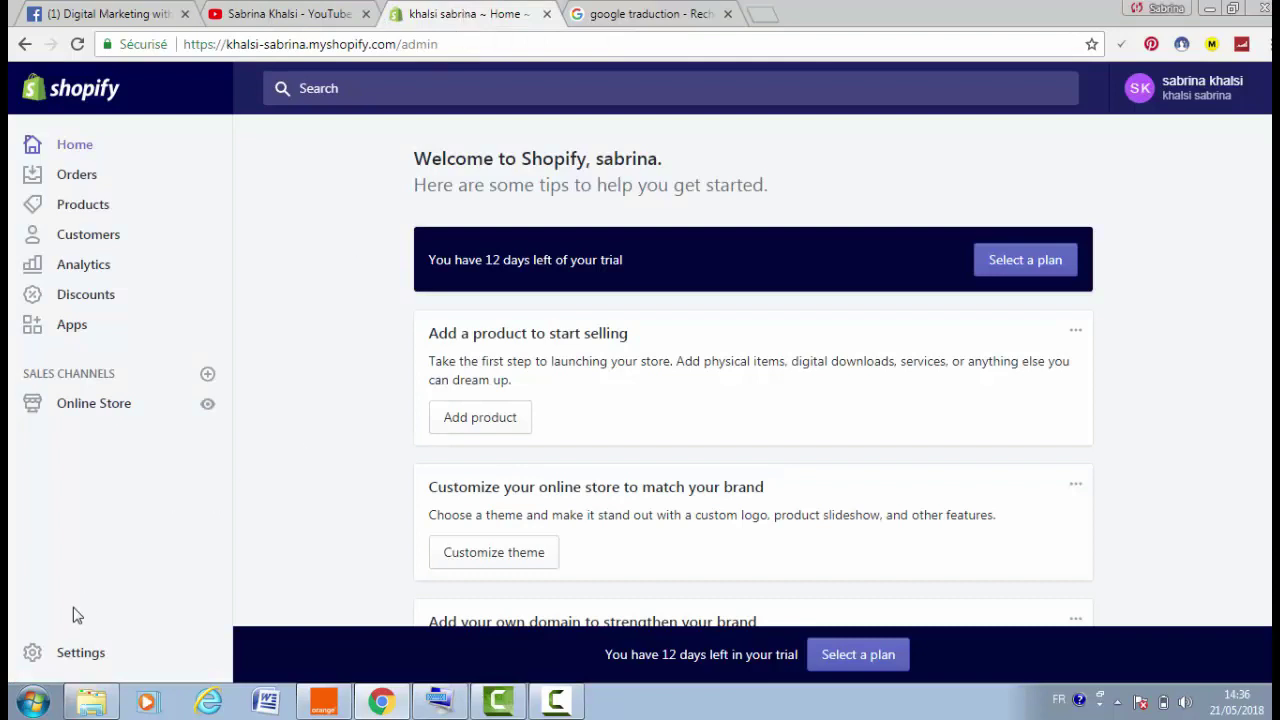
Go to Settings > Checkout to view the customer account and contact options
click(86, 658)
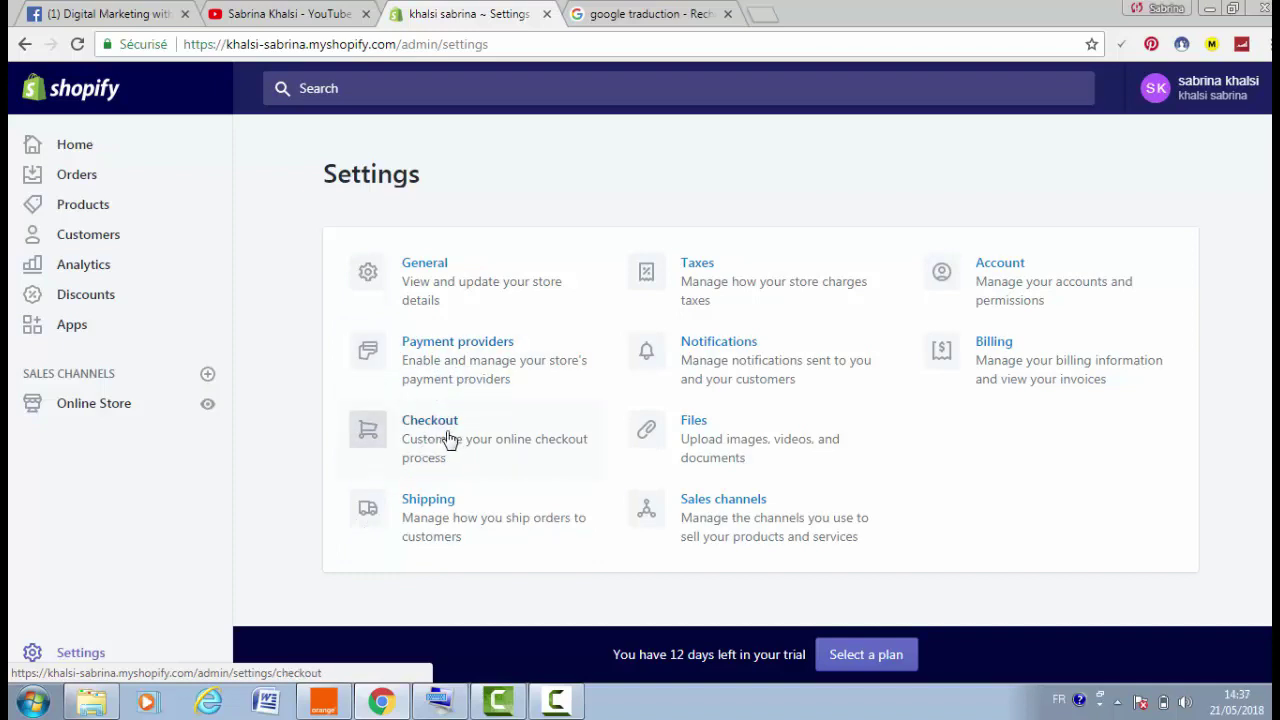
click(437, 443)
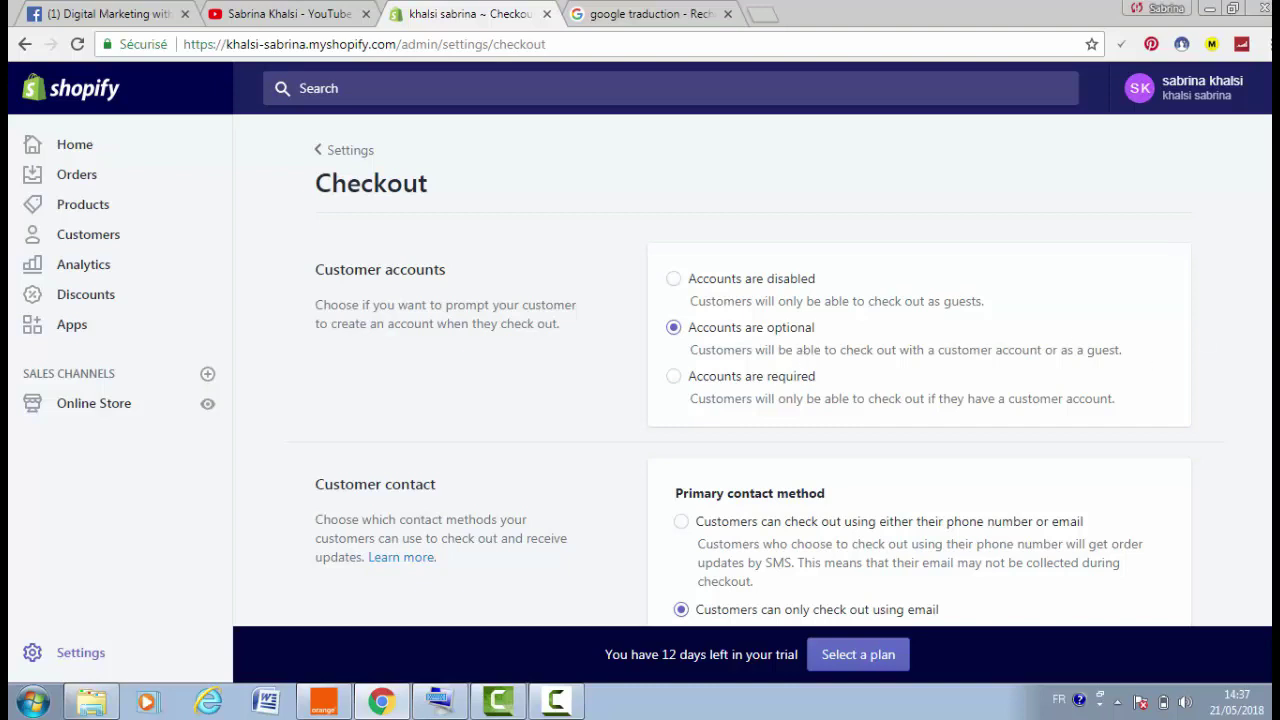
scroll(1060, 300, down, 4)
scroll(966, 258, up, 2)
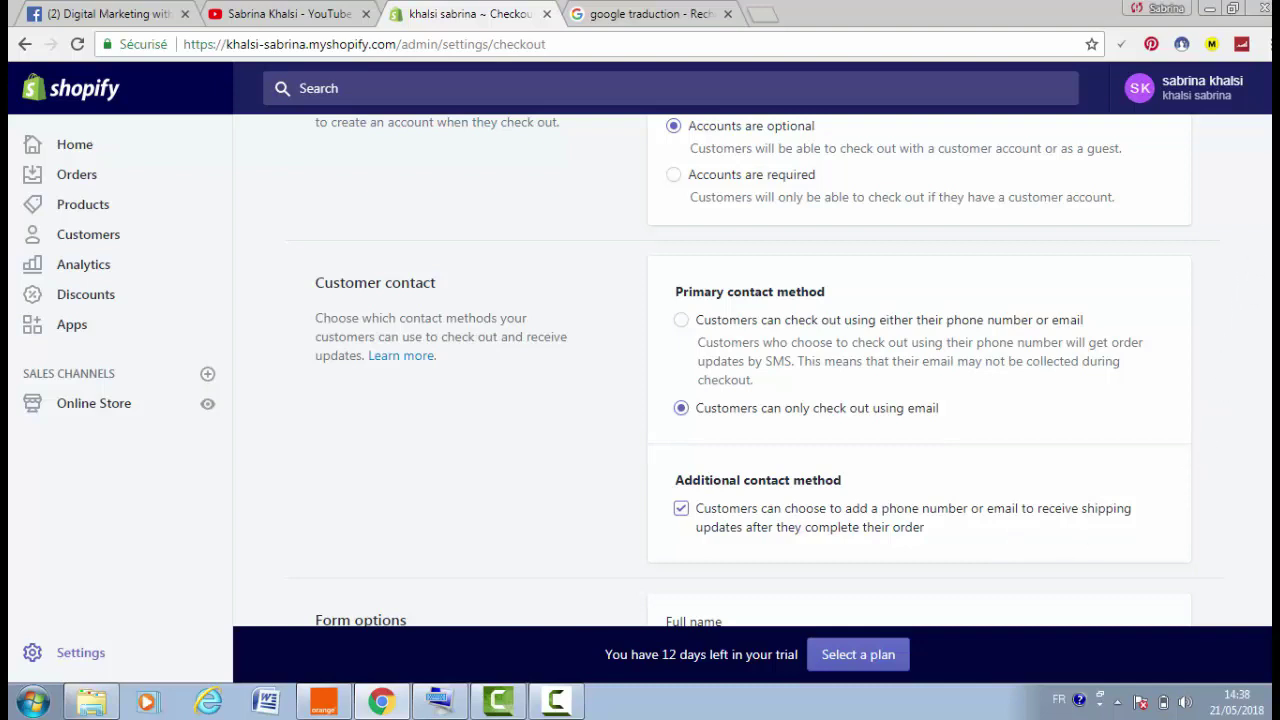
scroll(753, 370, down, 3)
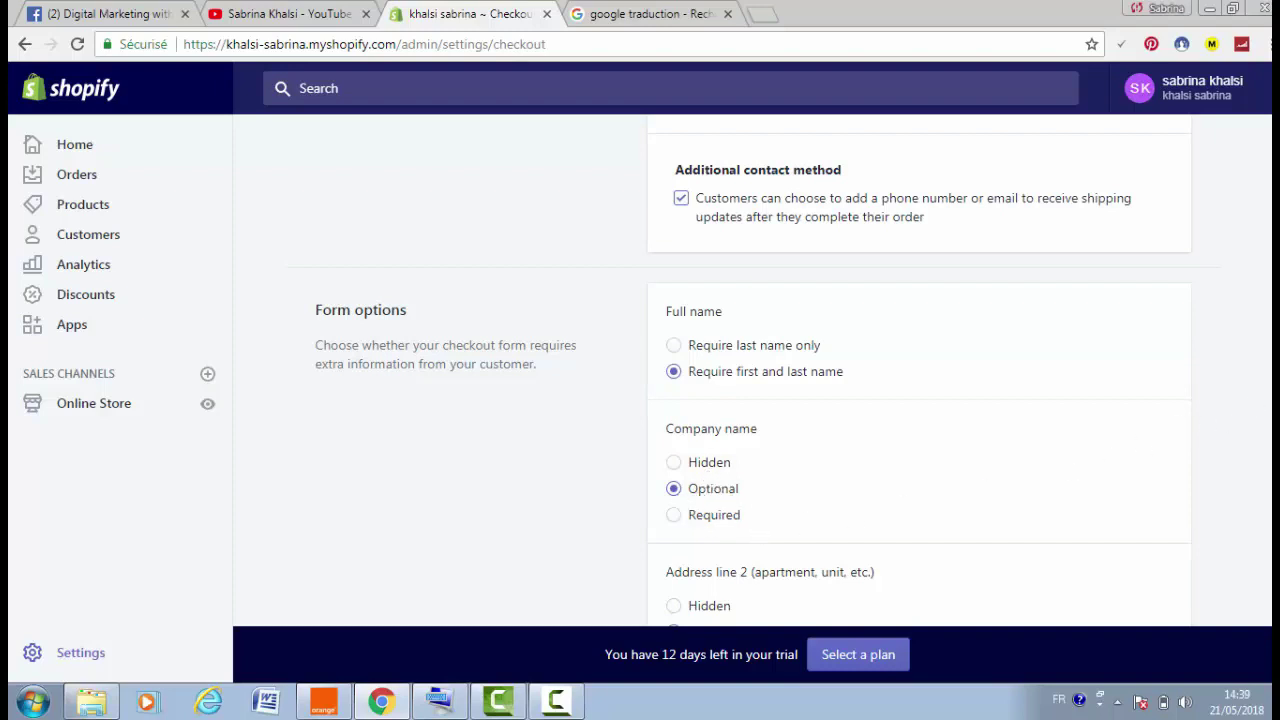
scroll(1247, 312, down, 3)
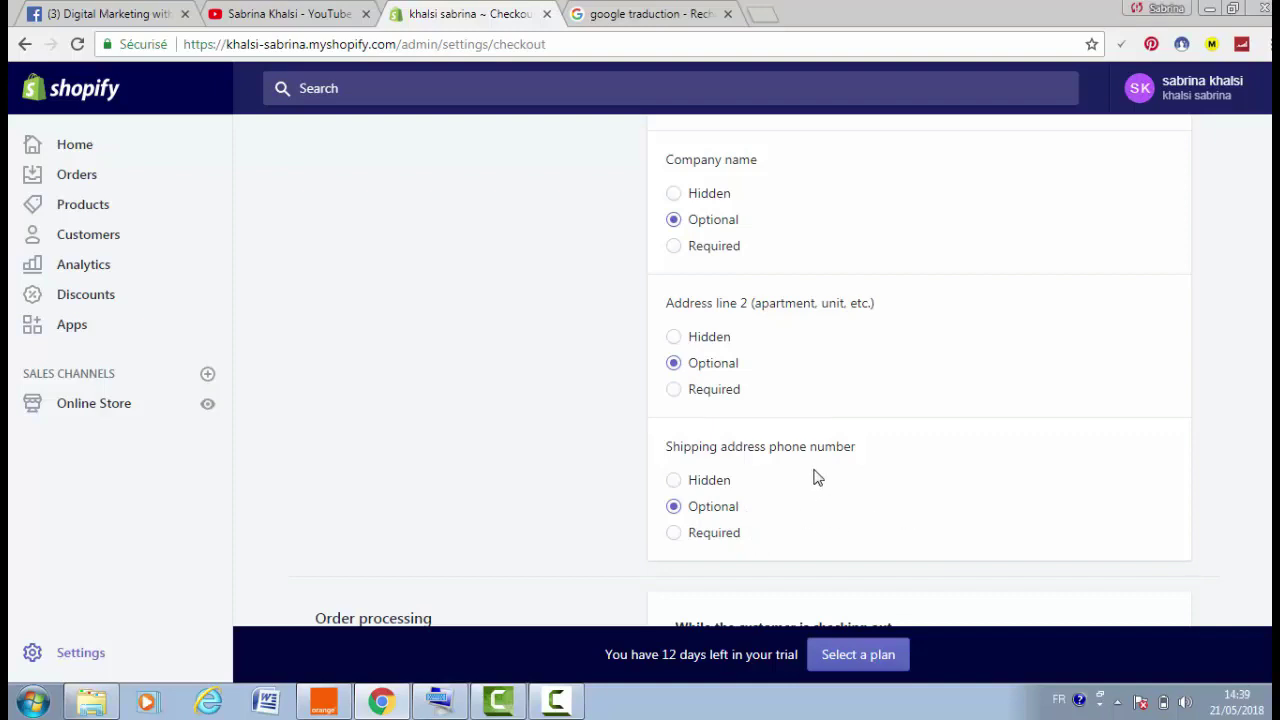
scroll(750, 370, down, 4)
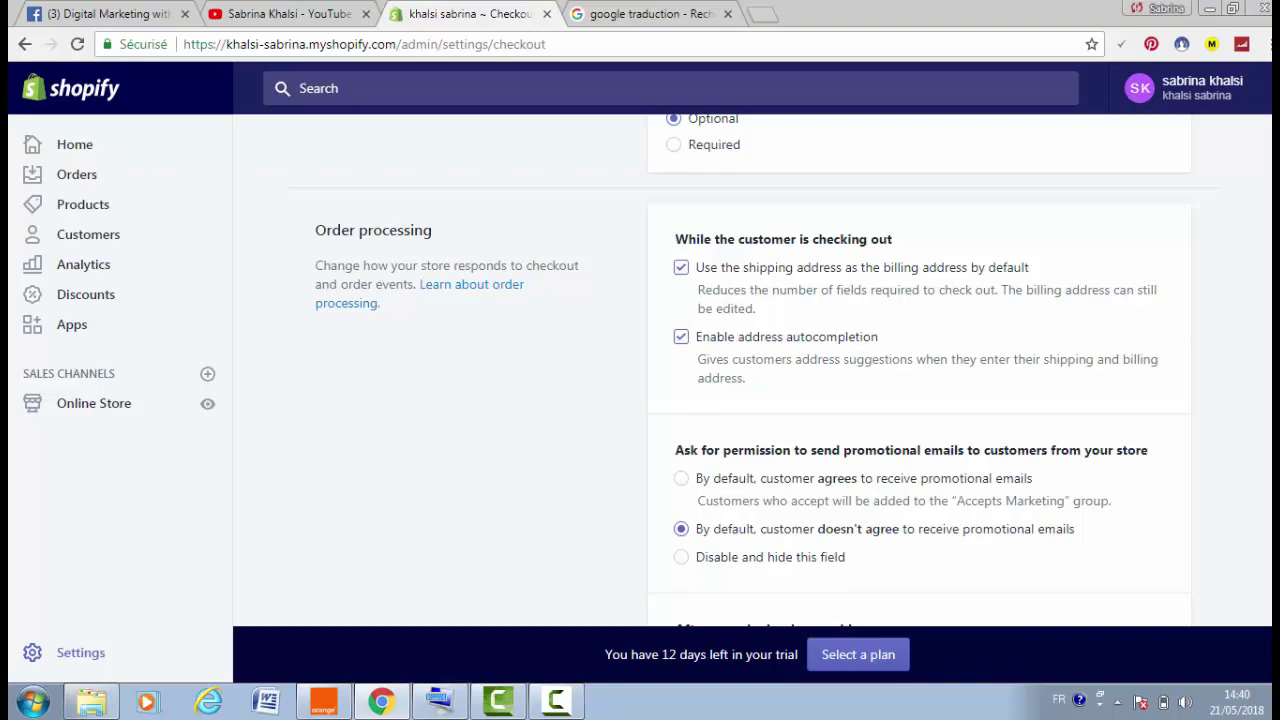
scroll(1120, 366, down, 4)
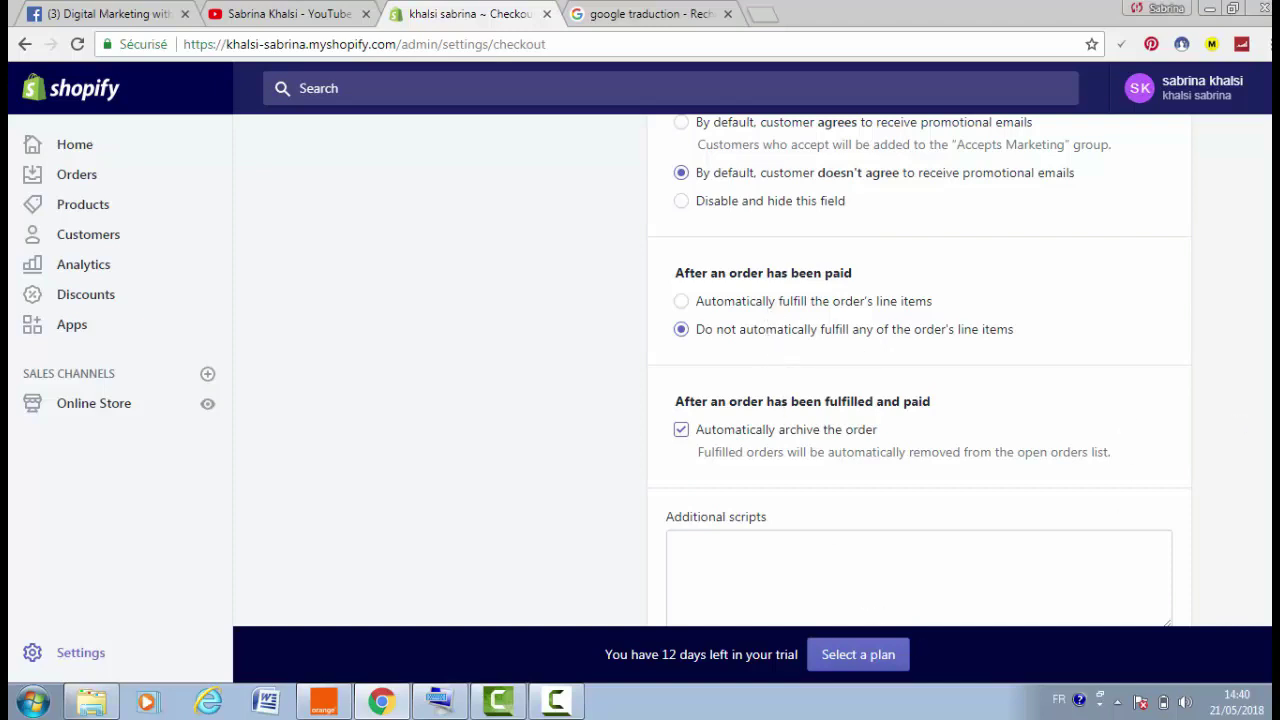
scroll(1250, 423, down, 4)
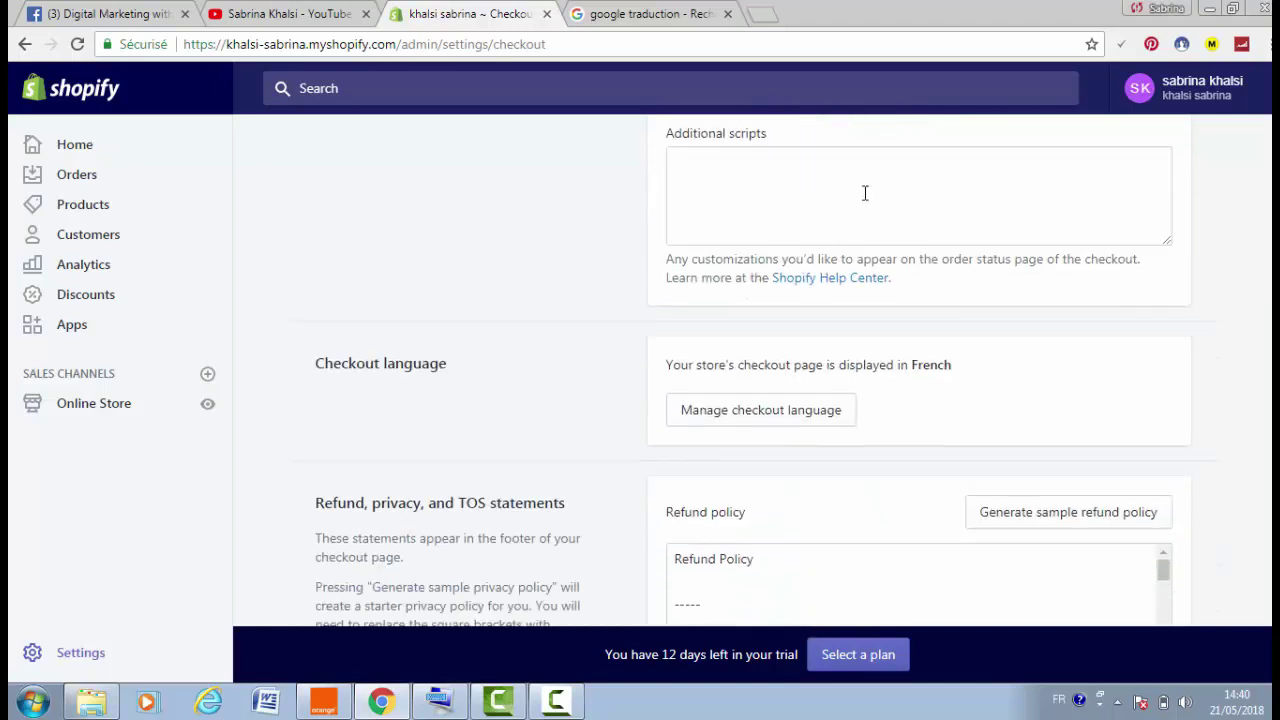
click(795, 191)
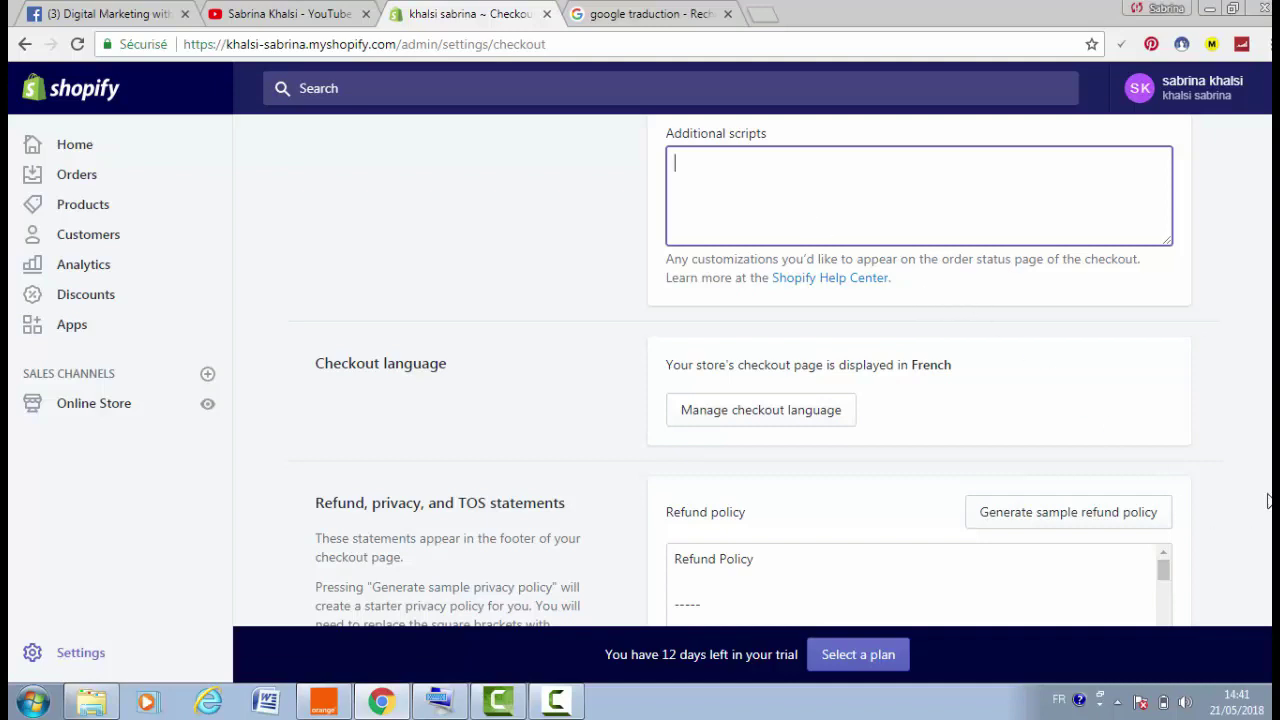
scroll(741, 370, down, 3)
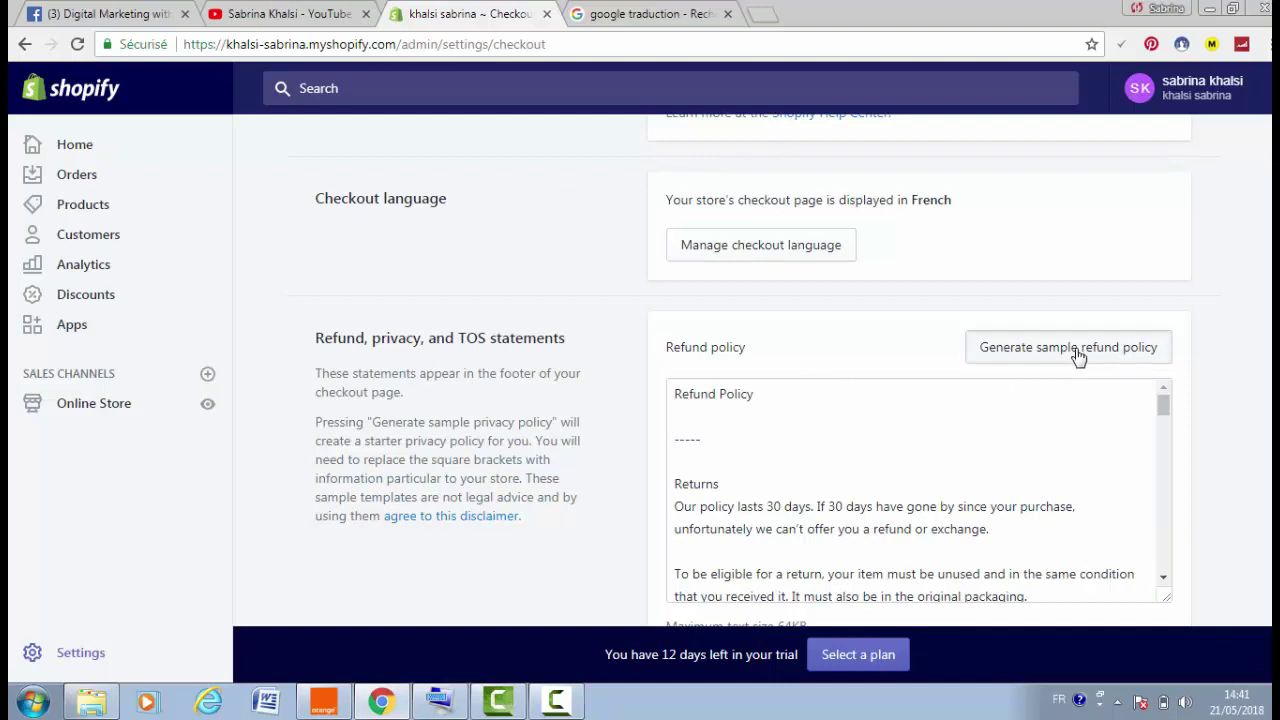
Regenerate the sample refund policy and scroll through the generated text
click(1078, 352)
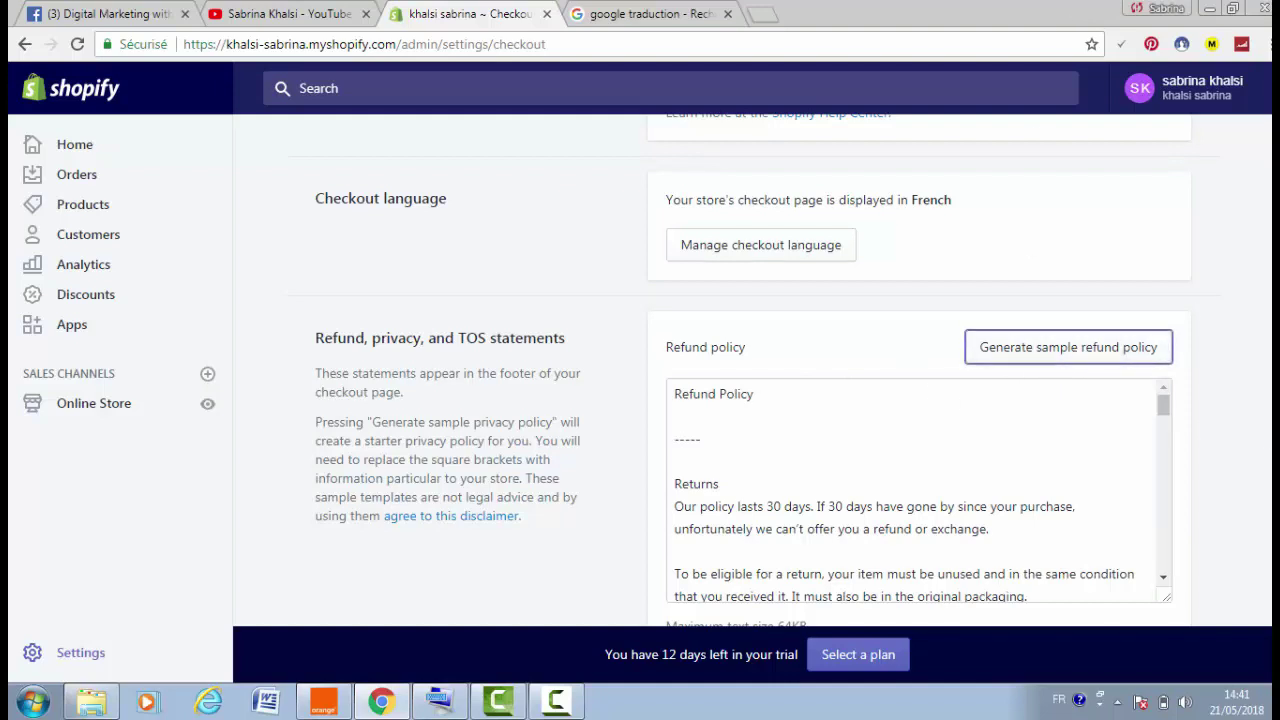
scroll(750, 370, down, 4)
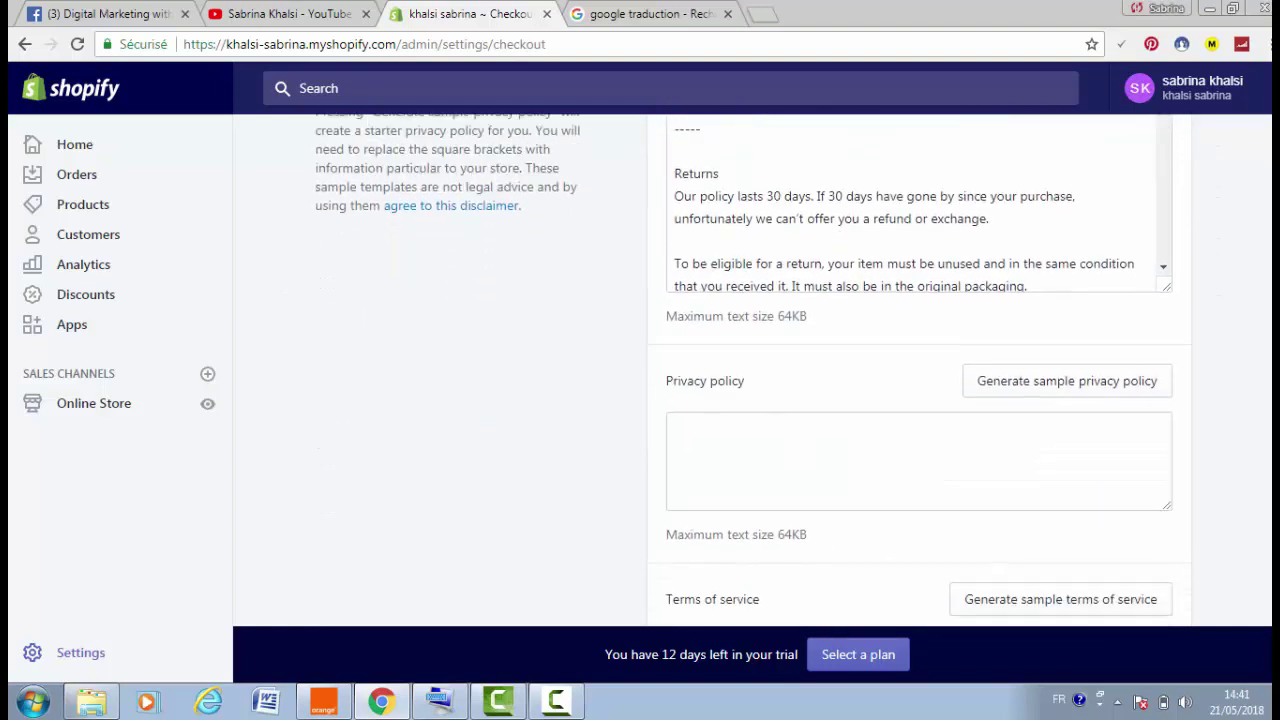
scroll(750, 370, down, 1)
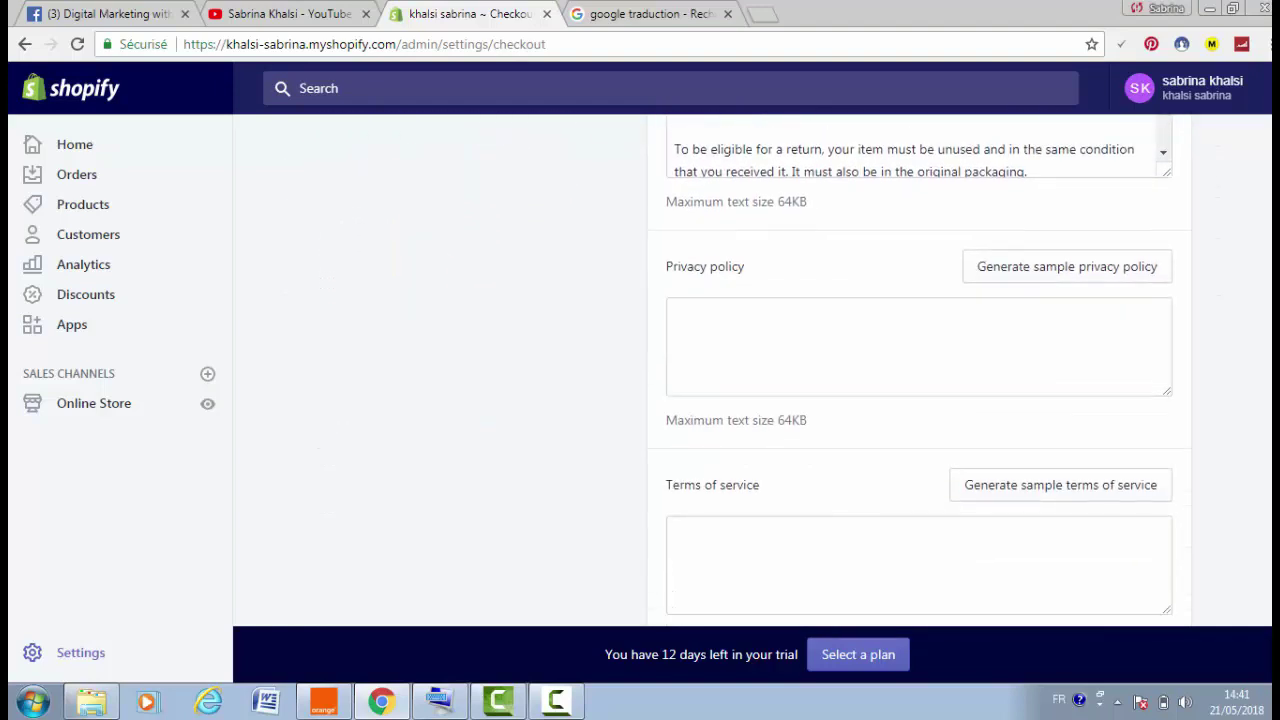
scroll(750, 370, down, 1)
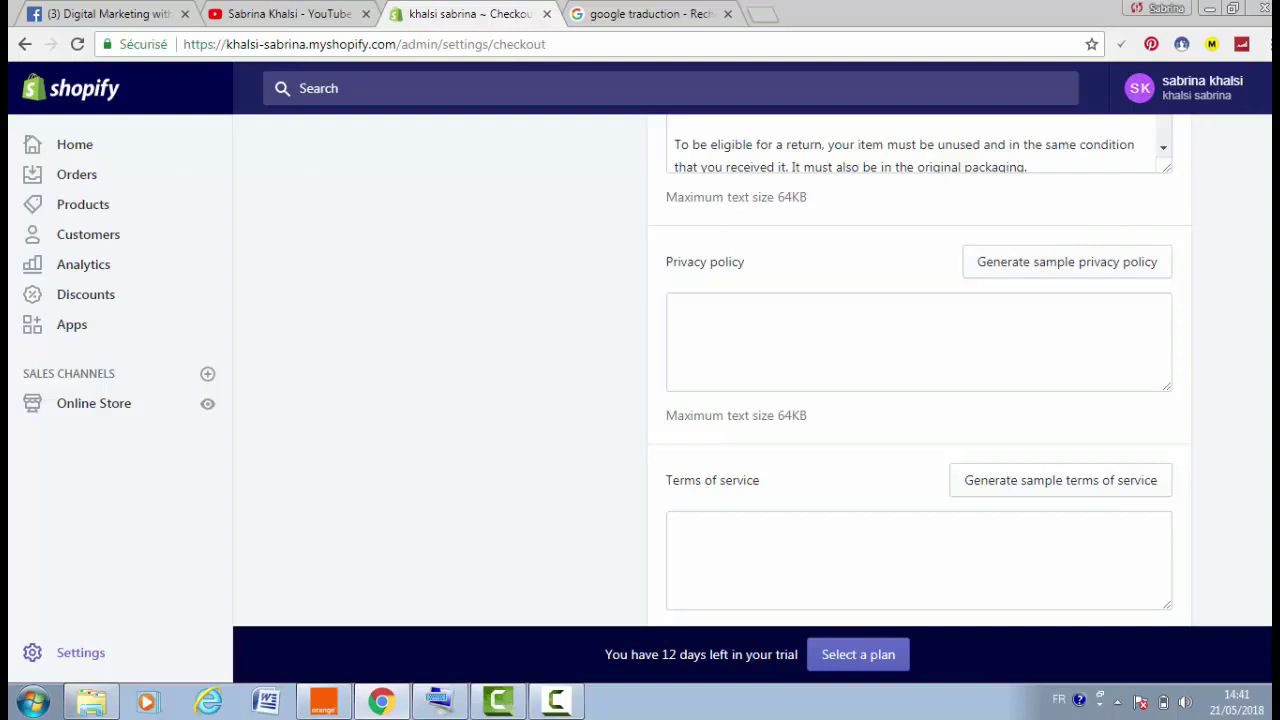
scroll(750, 370, up, 4)
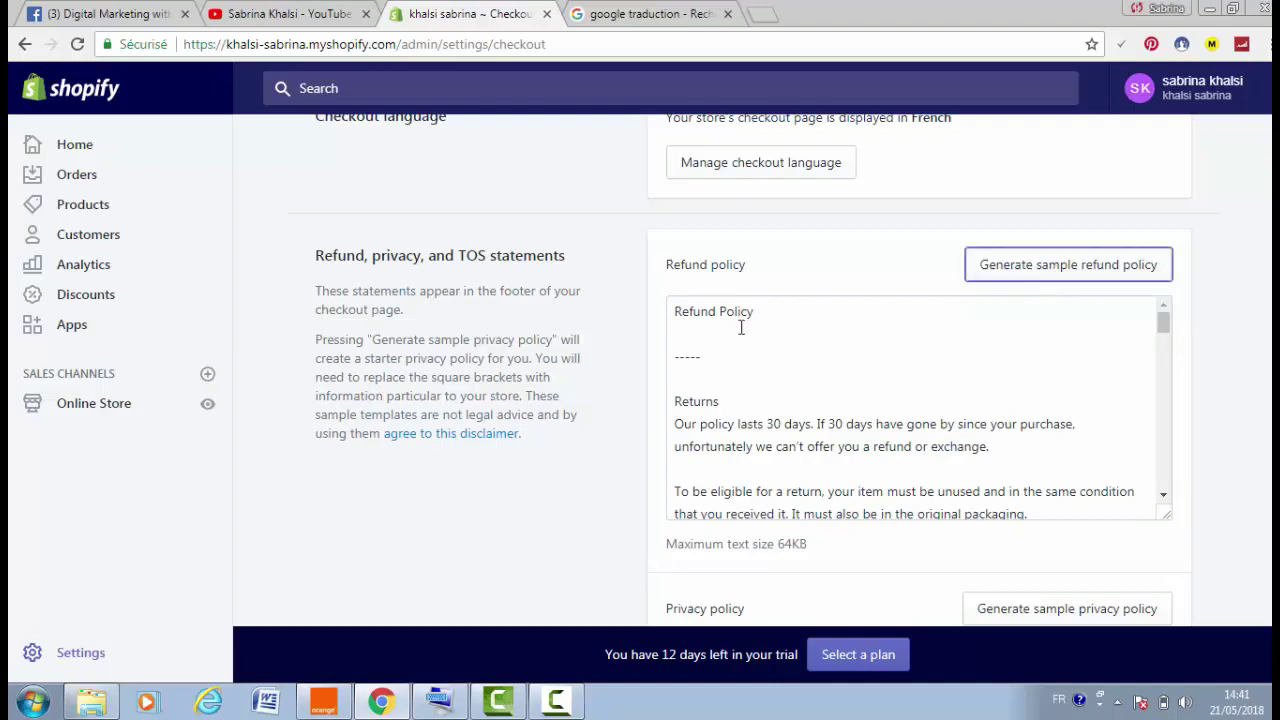
Select all the refund policy text, copy it, and go to Online Store
drag(741, 327, 783, 531)
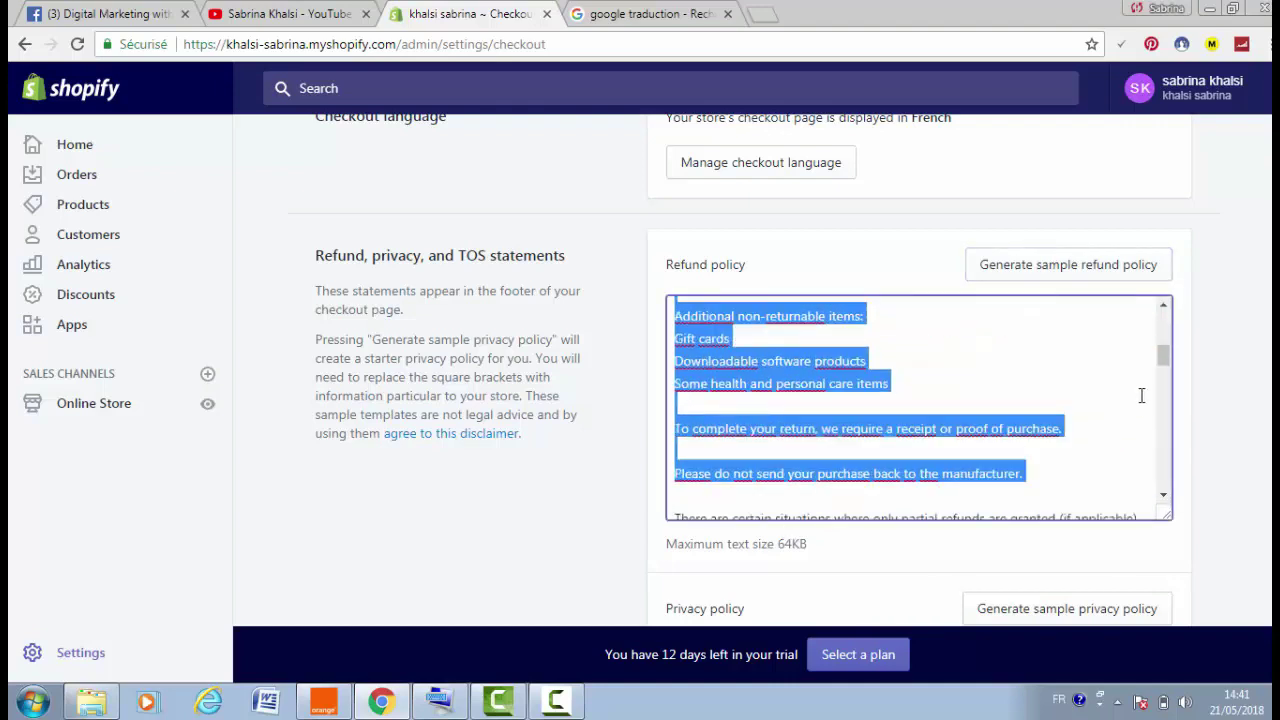
scroll(1164, 364, down, 2)
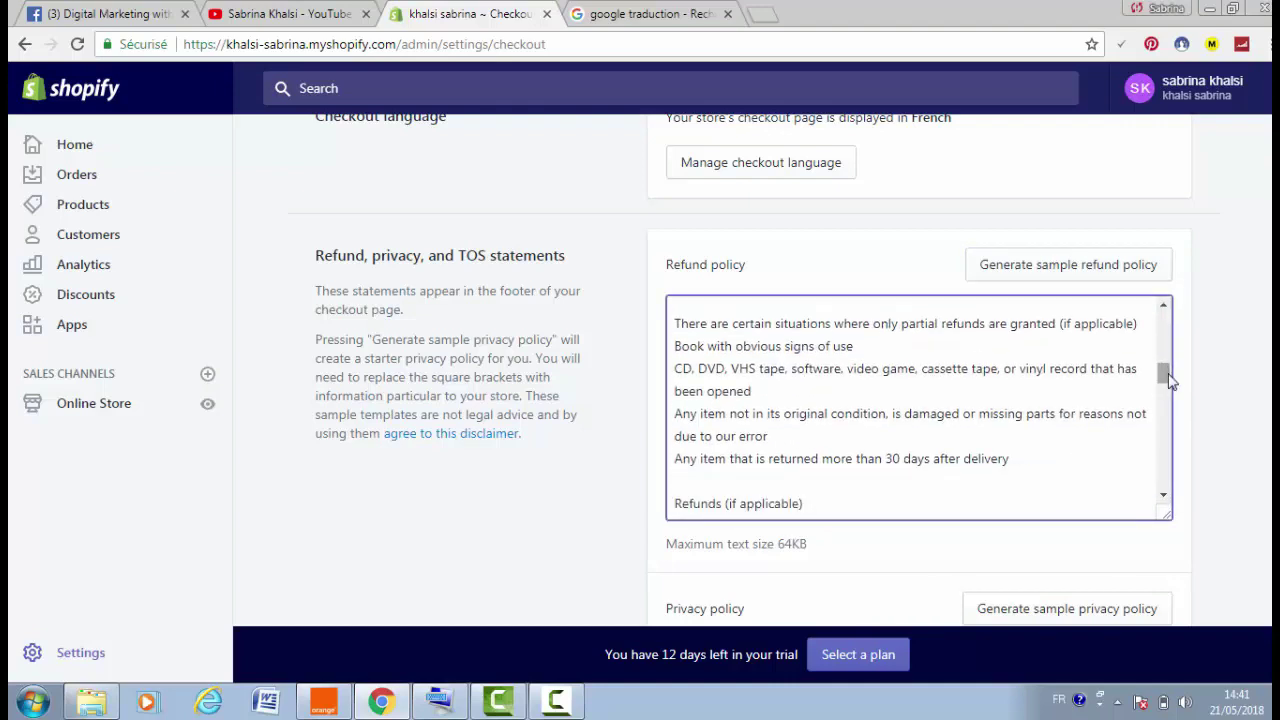
scroll(1163, 371, up, 10)
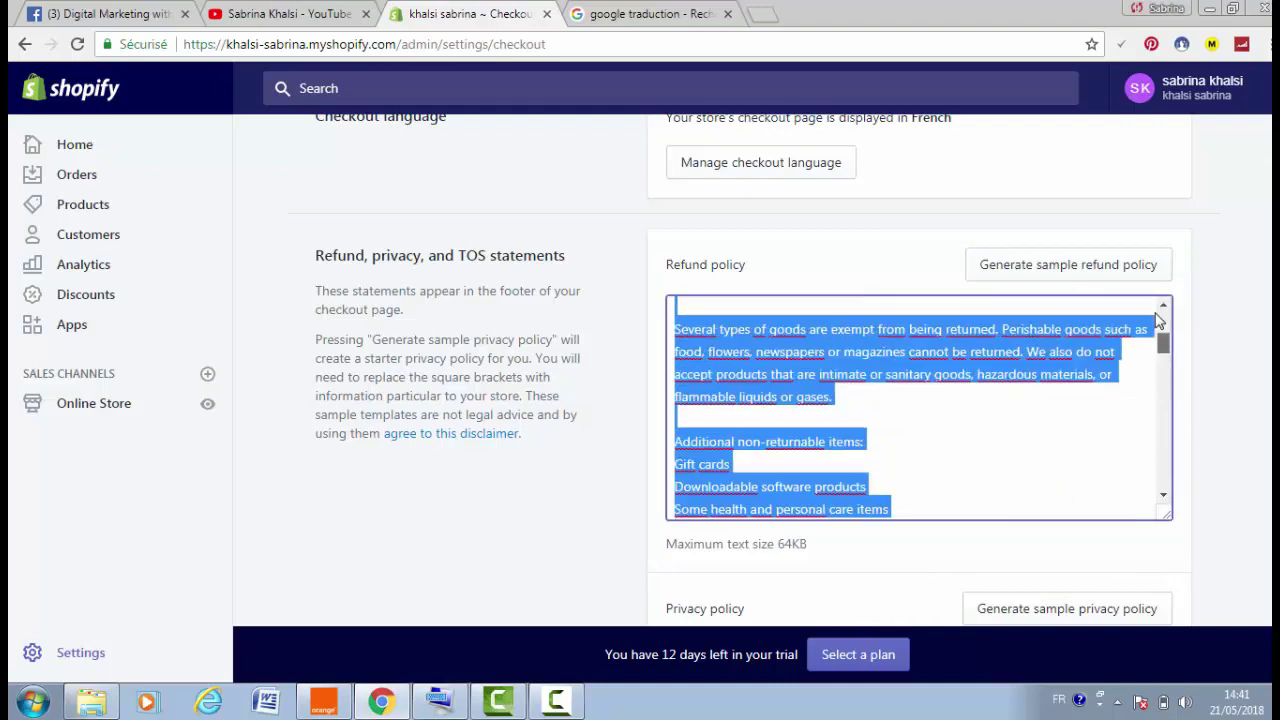
click(677, 309)
key(ctrl+a)
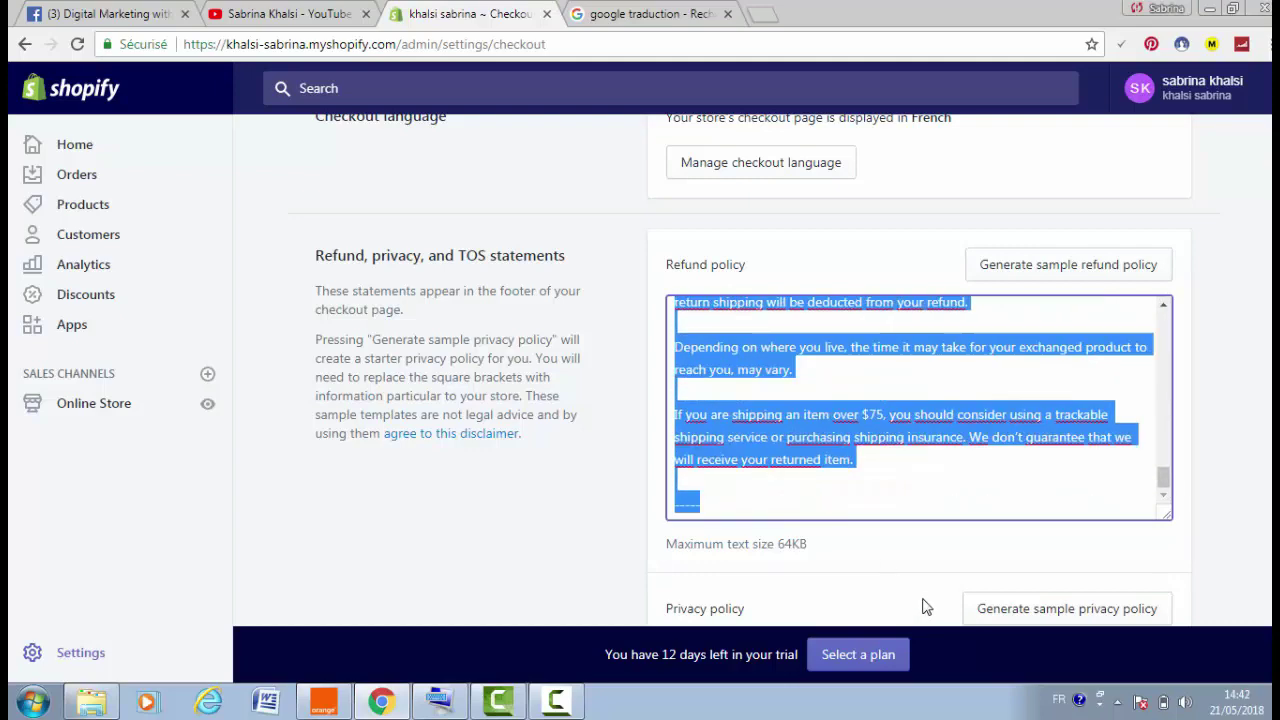
right_click(729, 428)
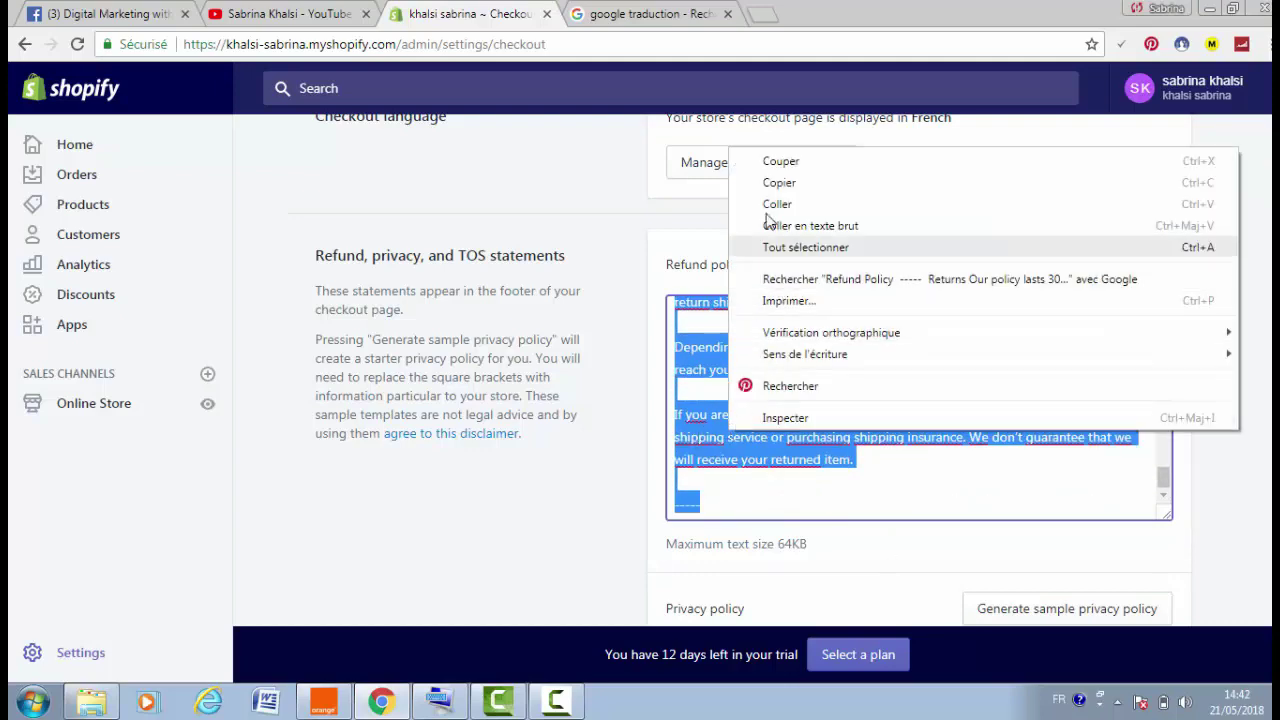
click(779, 182)
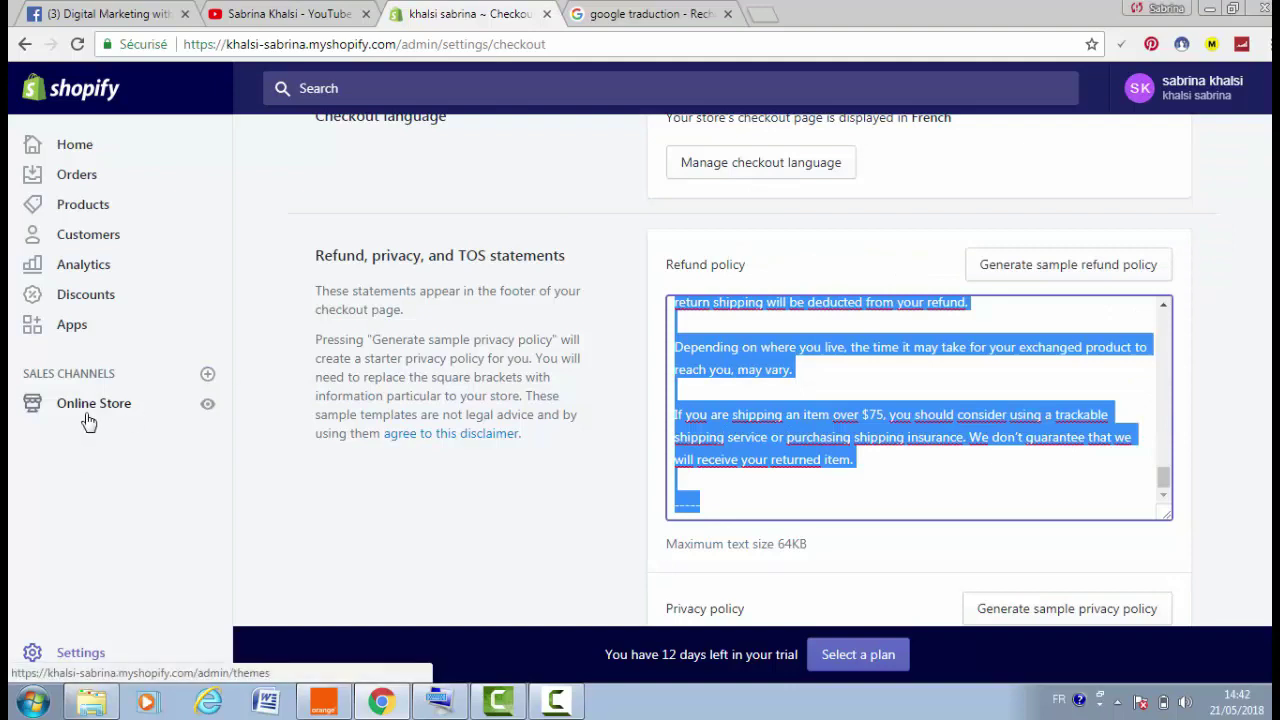
click(93, 410)
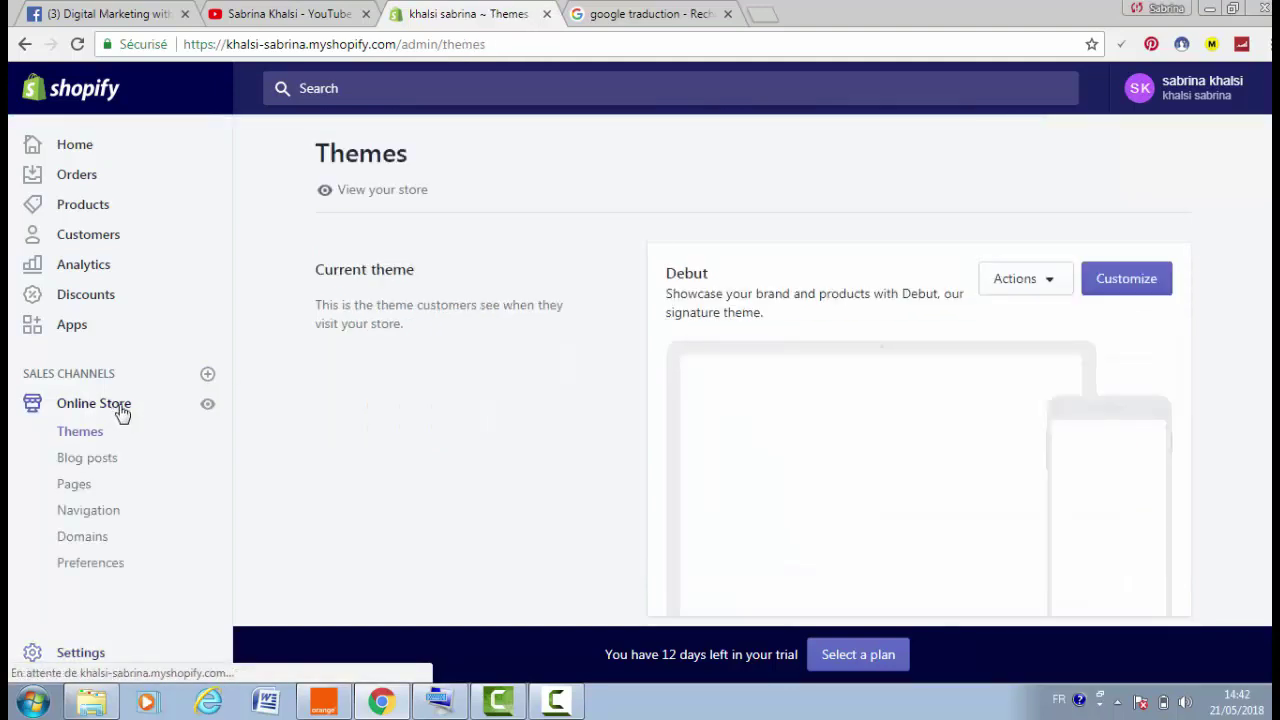
Start a new page from the empty Online Store Pages list
click(75, 493)
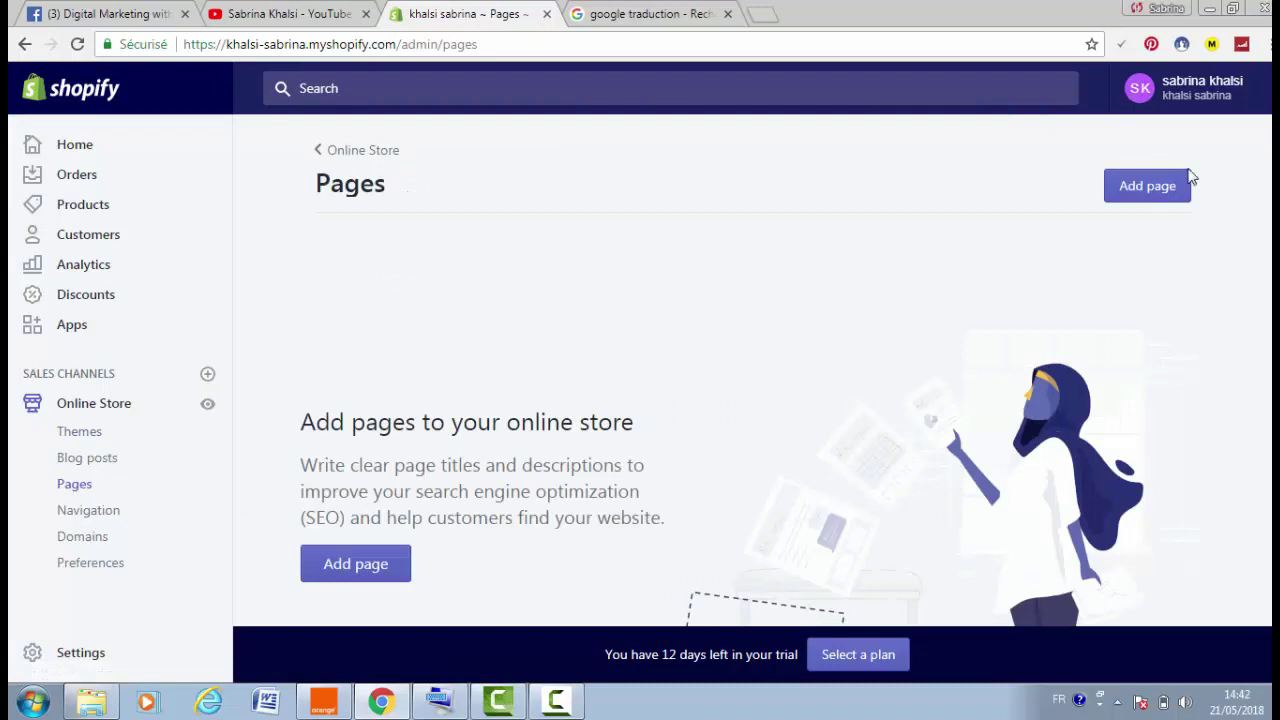
click(1169, 199)
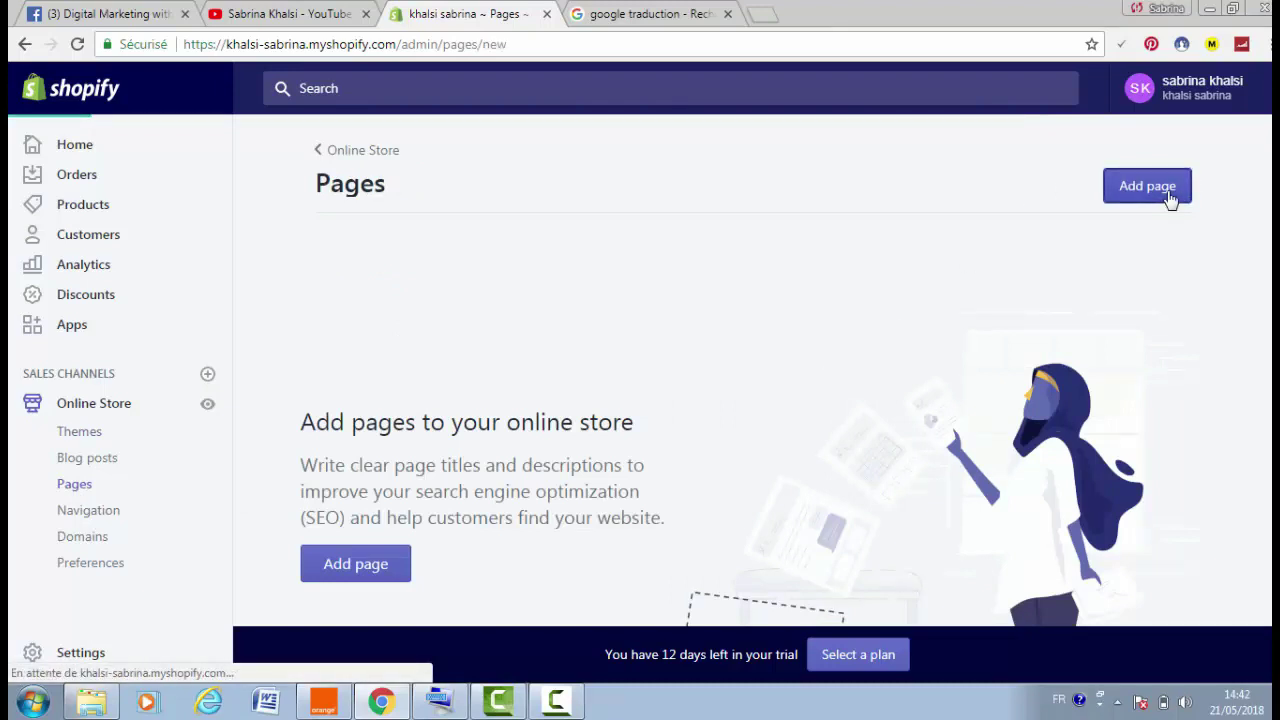
Paste the copied refund policy text into the new page's content
click(404, 481)
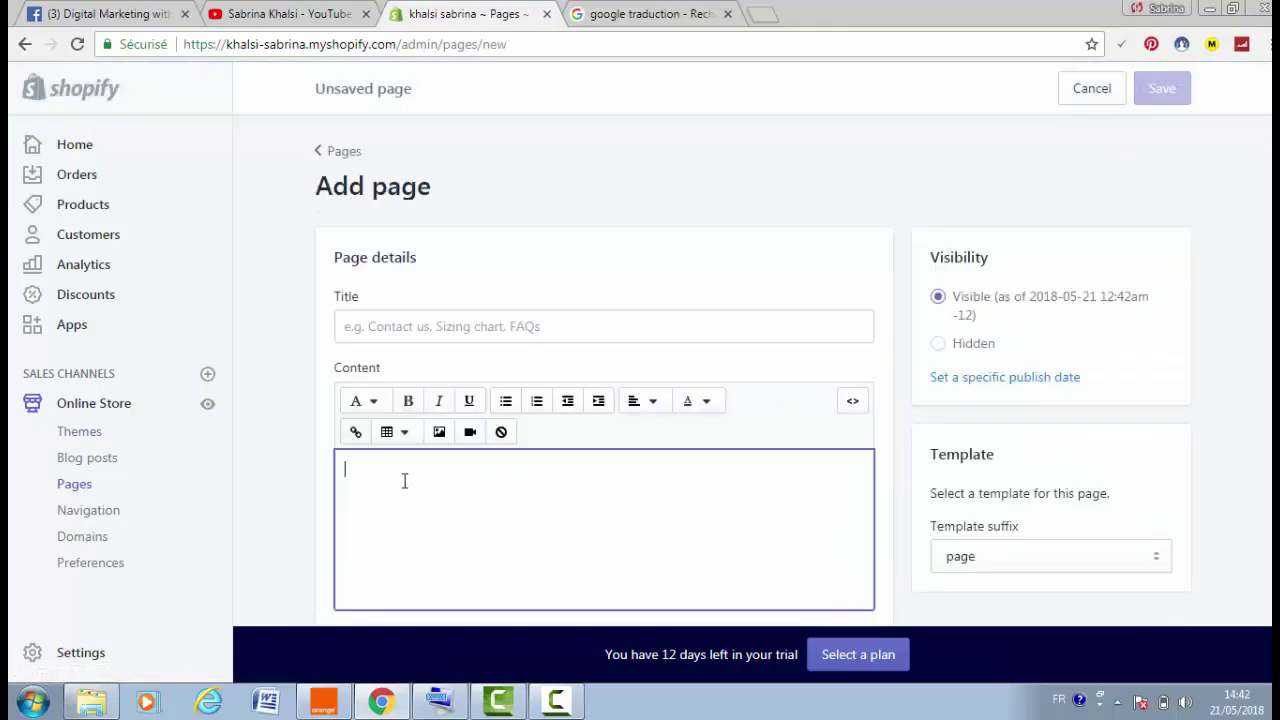
right_click(403, 478)
click(369, 477)
right_click(369, 470)
click(528, 300)
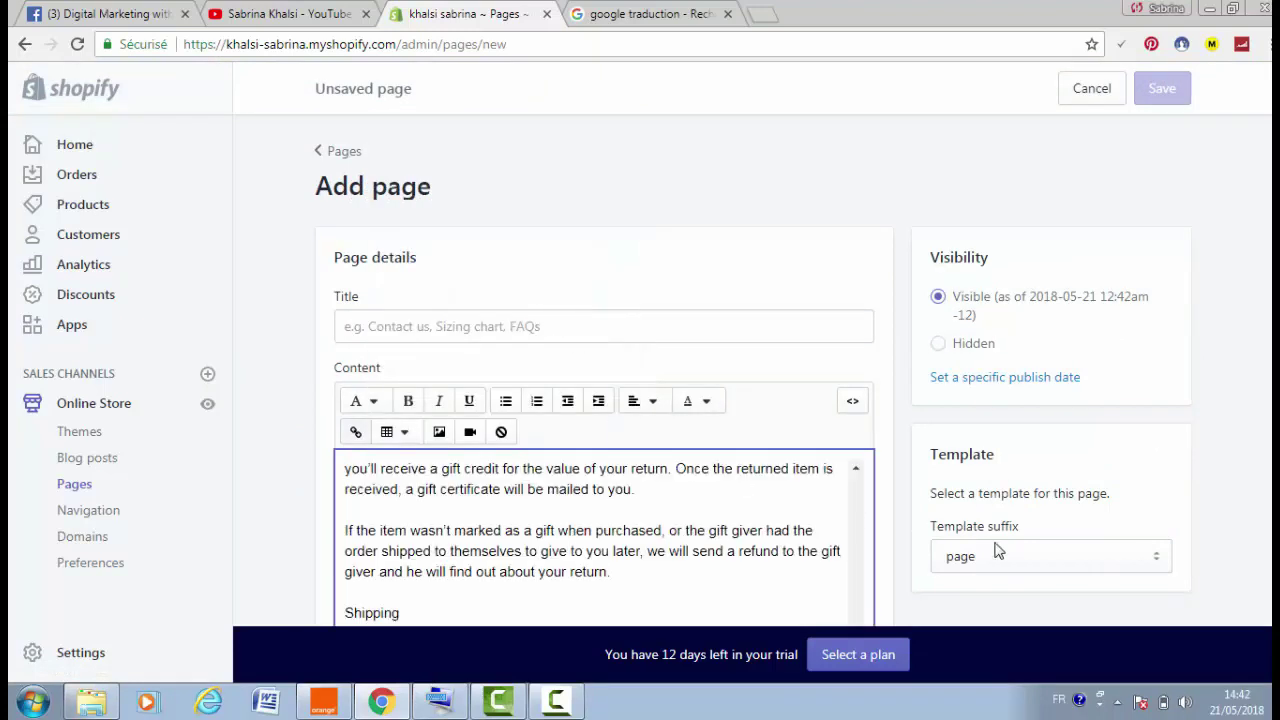
scroll(784, 538, down, 1)
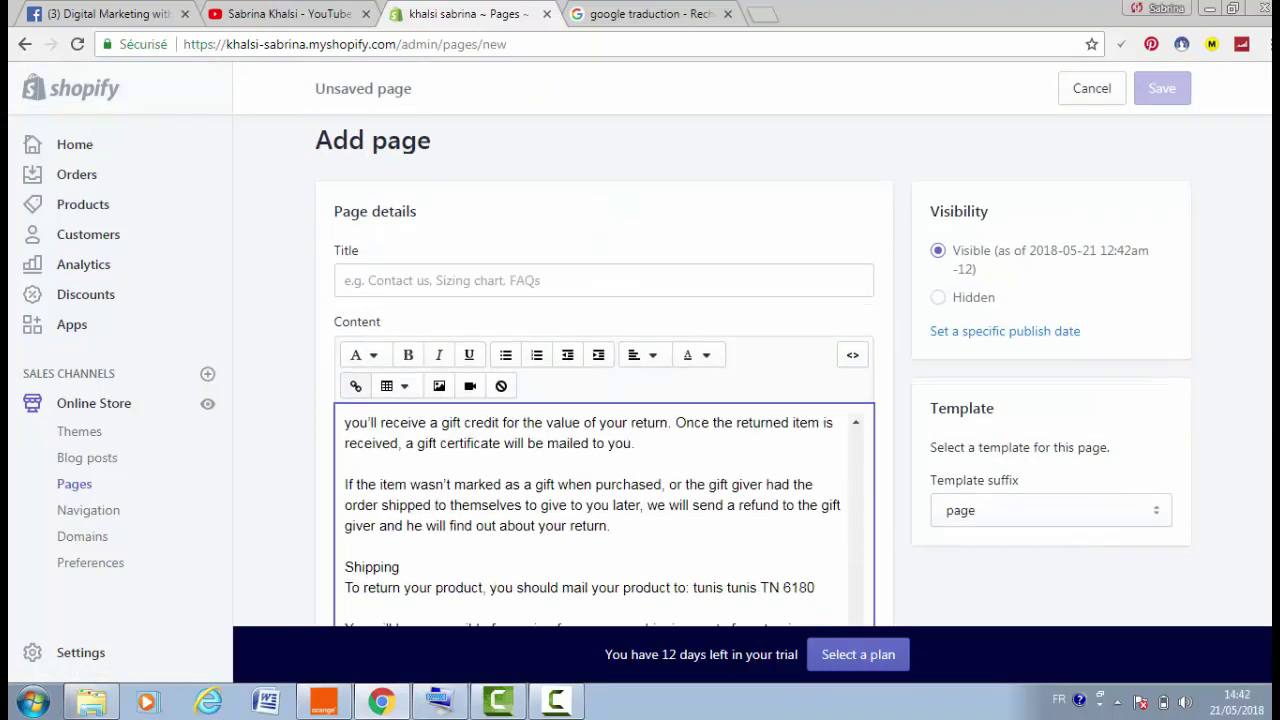
scroll(1180, 400, down, 2)
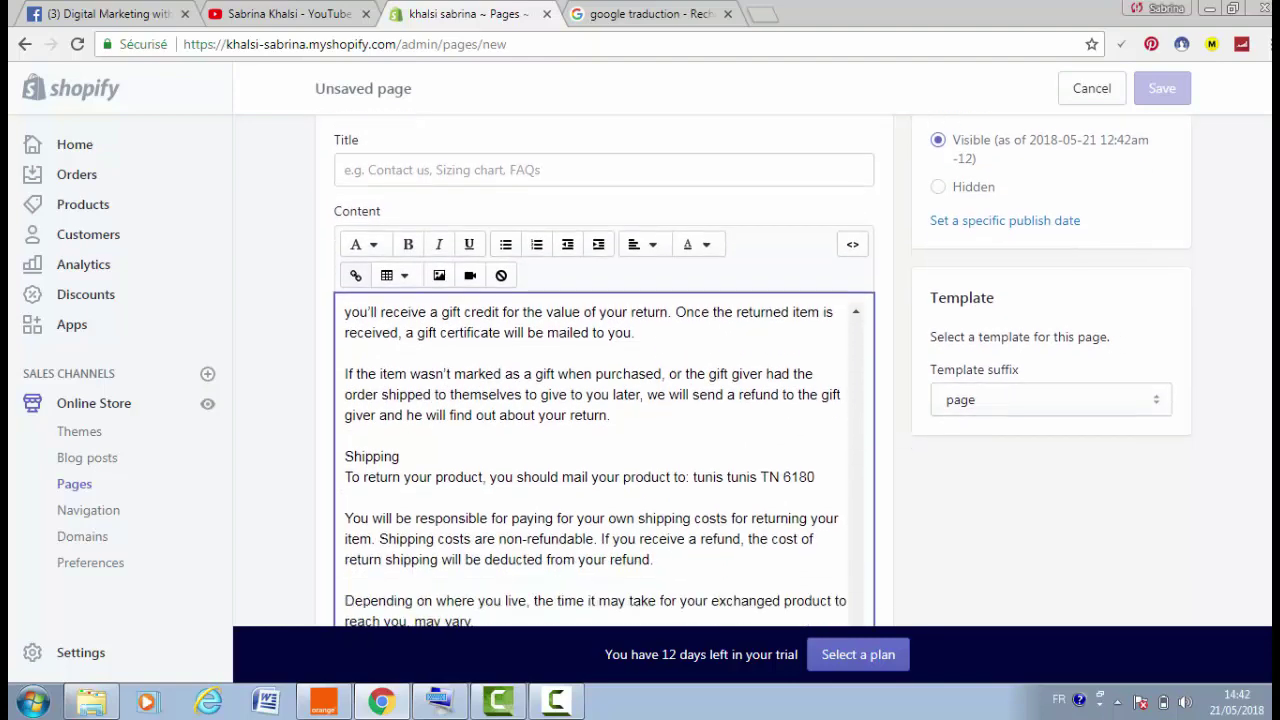
Copy the 'Refund Policy' heading and paste it as the page title
drag(851, 589, 814, 249)
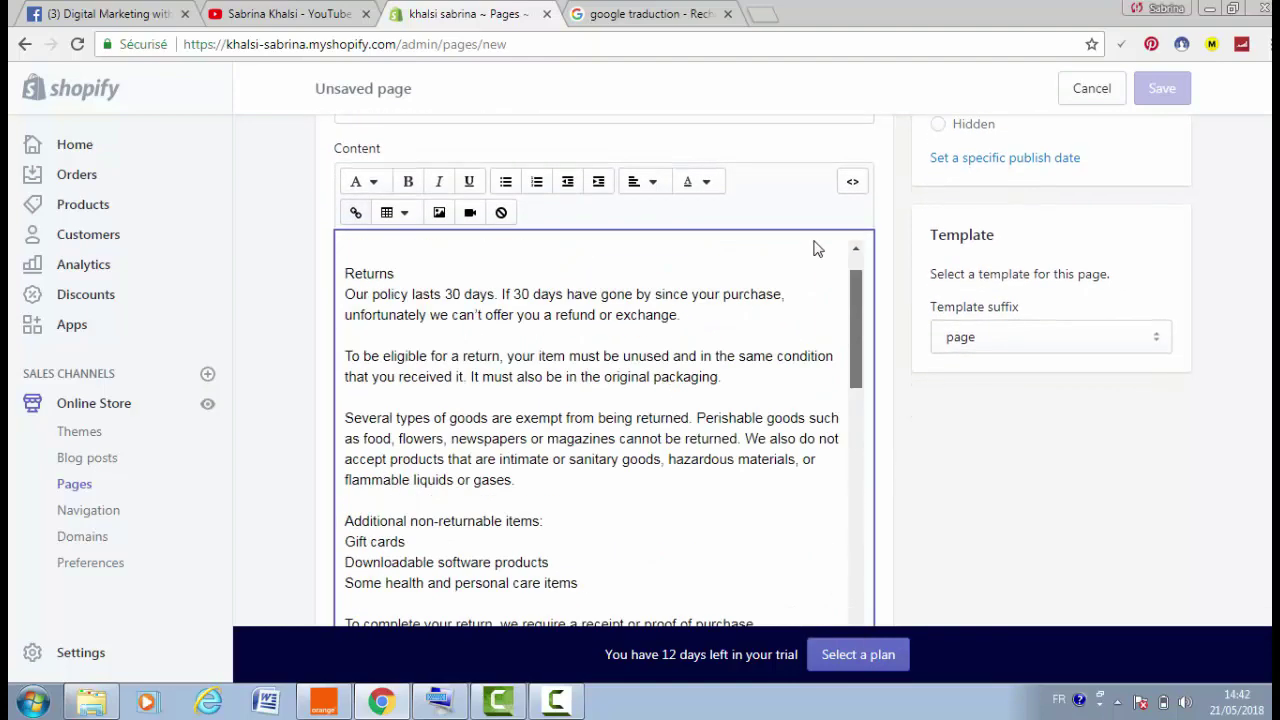
triple_click(350, 250)
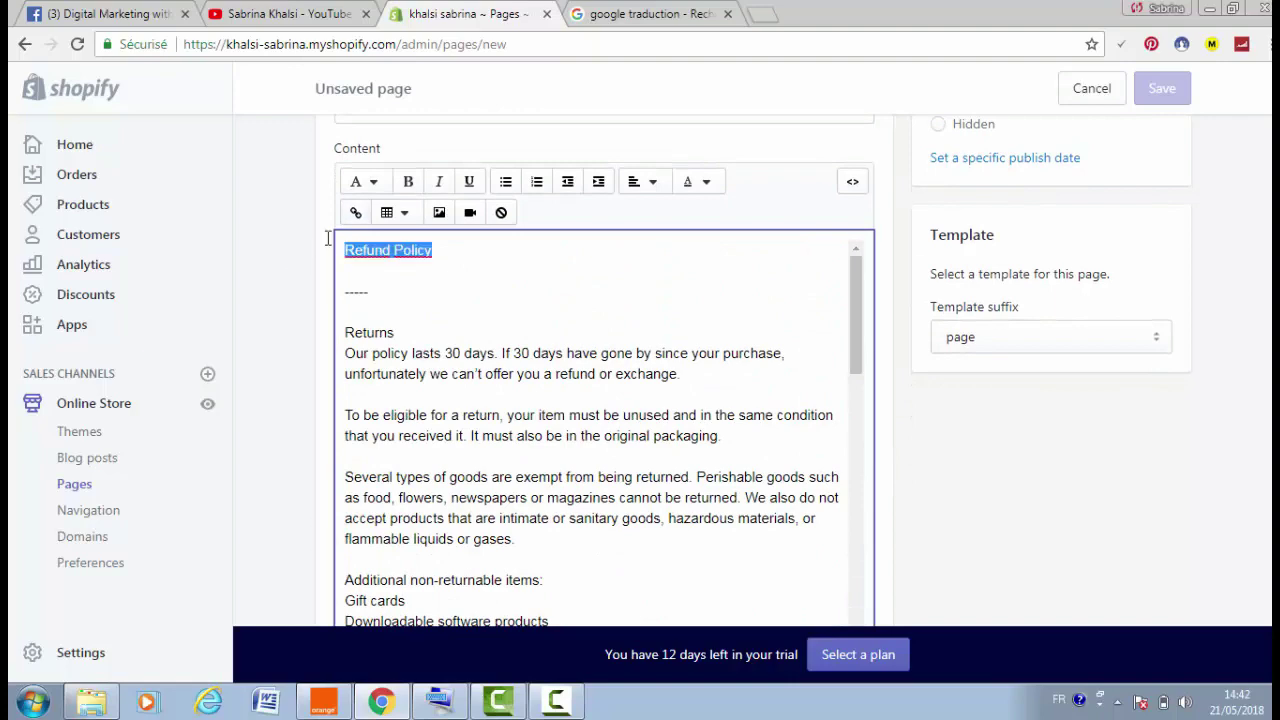
right_click(368, 249)
click(453, 296)
scroll(740, 246, up, 2)
click(505, 203)
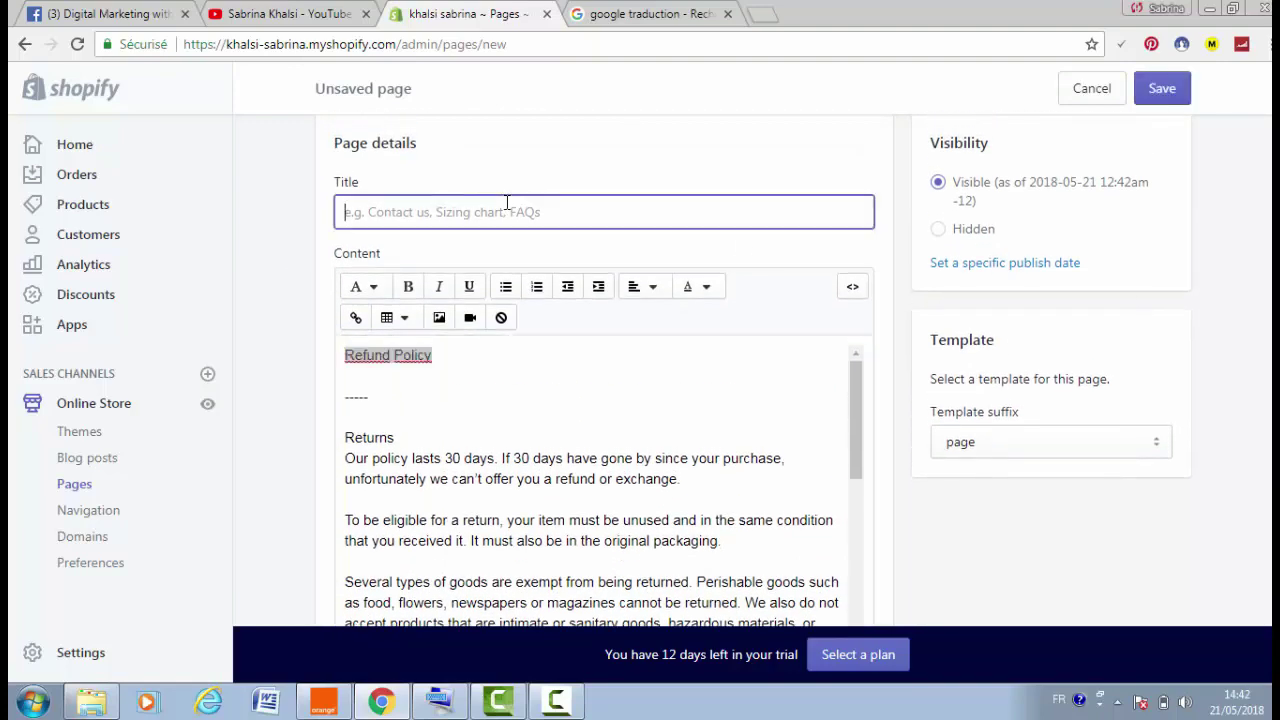
right_click(506, 205)
click(590, 314)
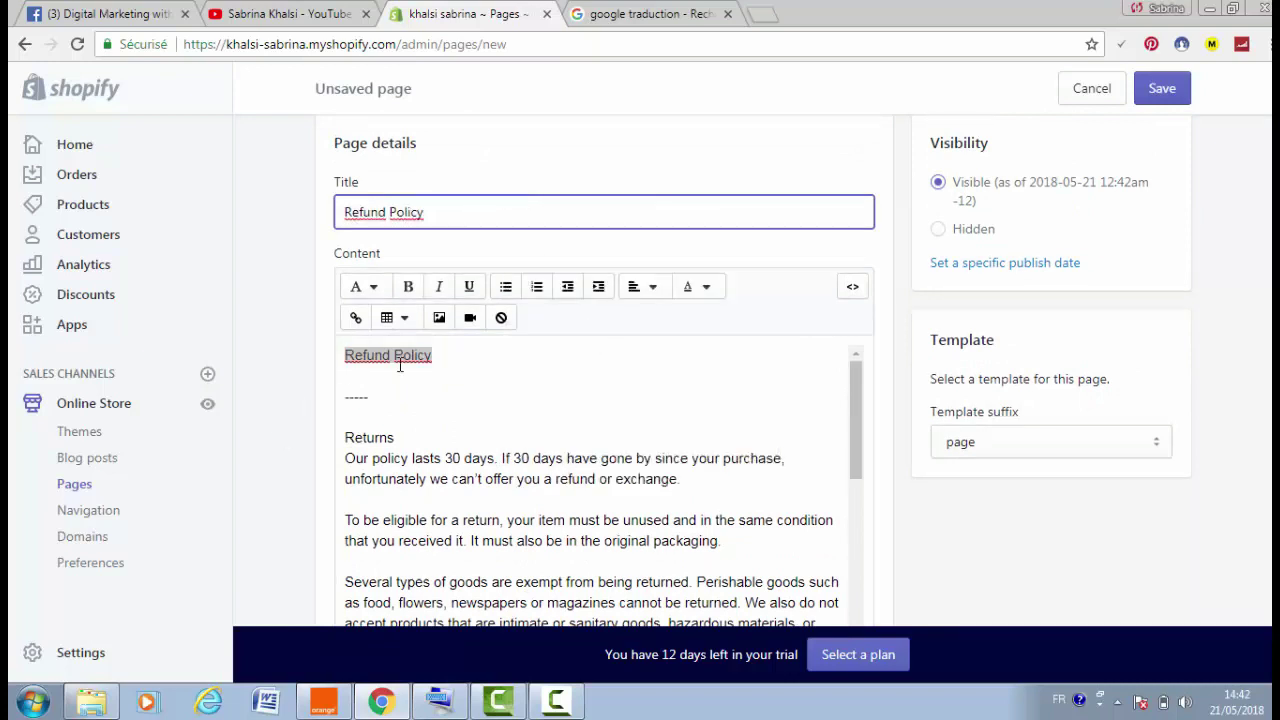
Make the Refund Policy and Returns headings bold
click(408, 286)
drag(402, 428, 294, 428)
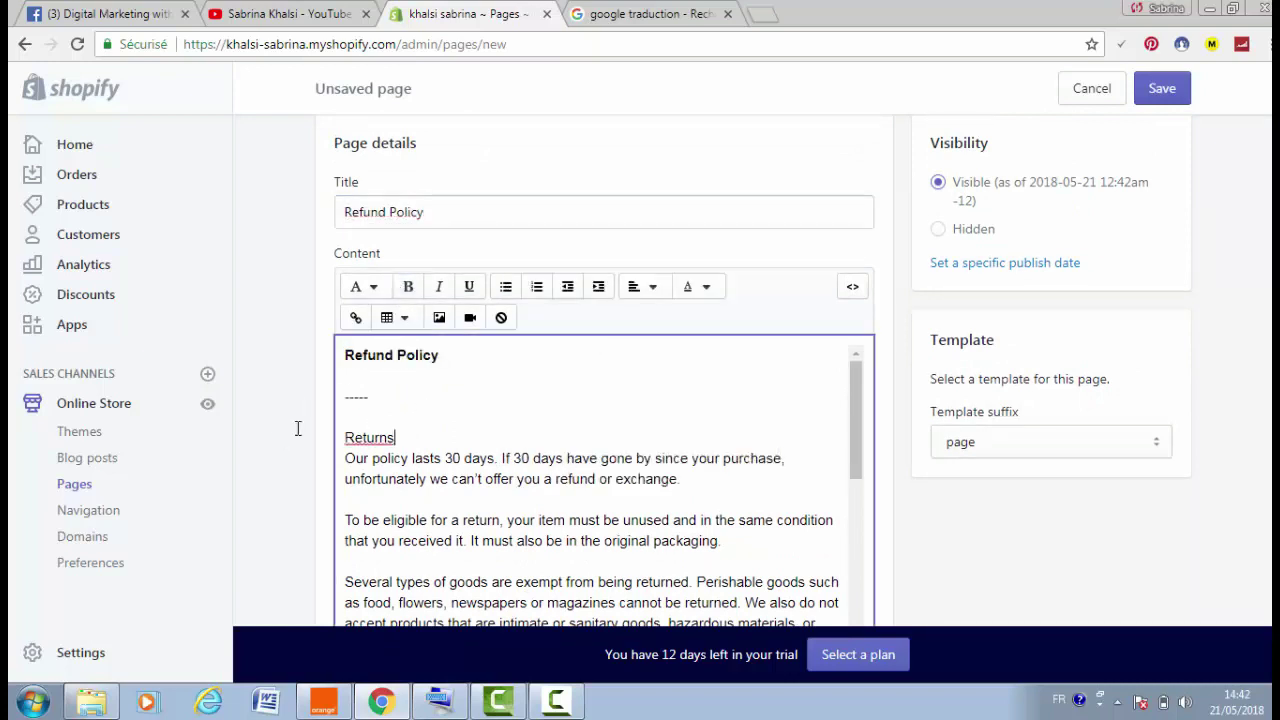
click(411, 288)
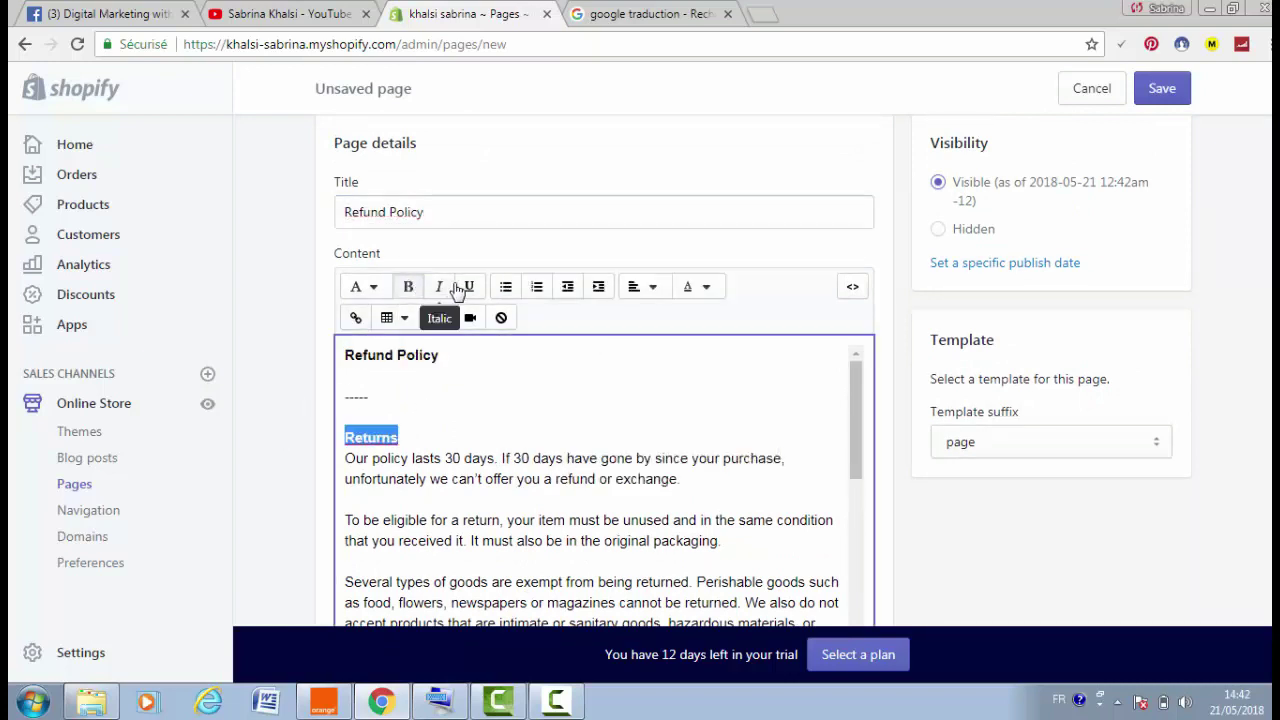
drag(364, 479, 655, 502)
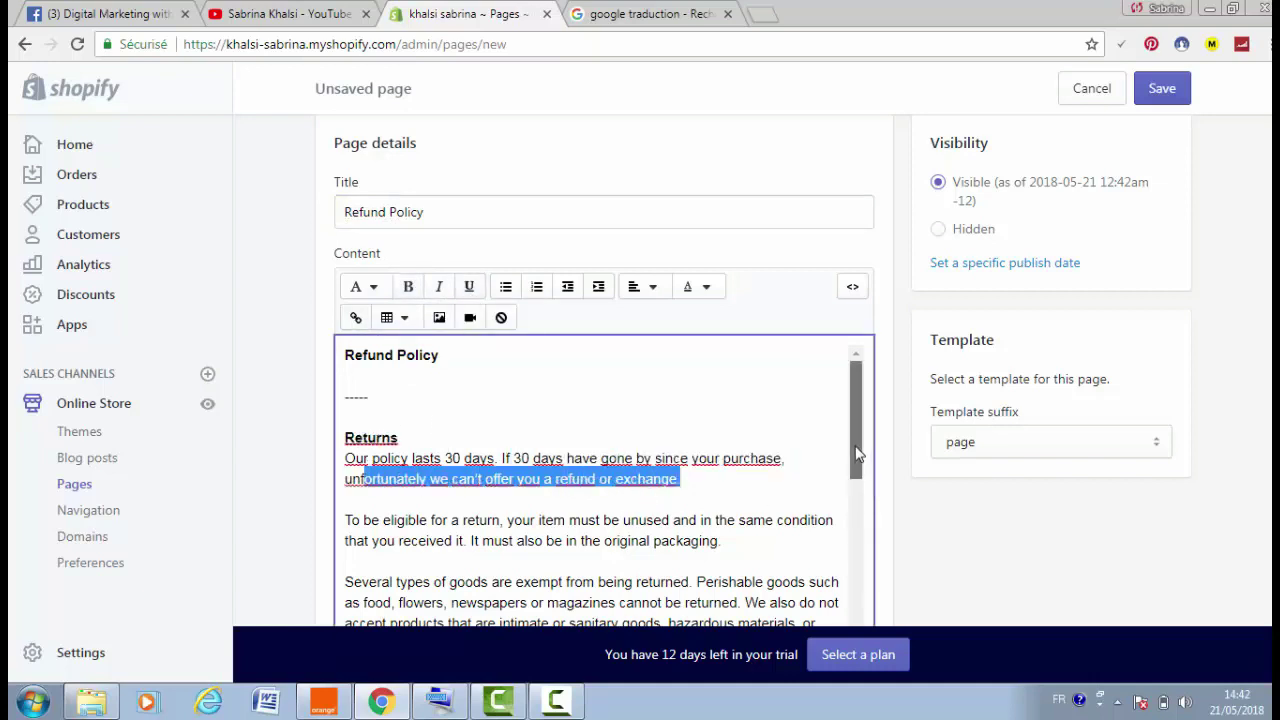
Delete the mailing-address clause from the Exchanges paragraph
scroll(853, 465, down, 1)
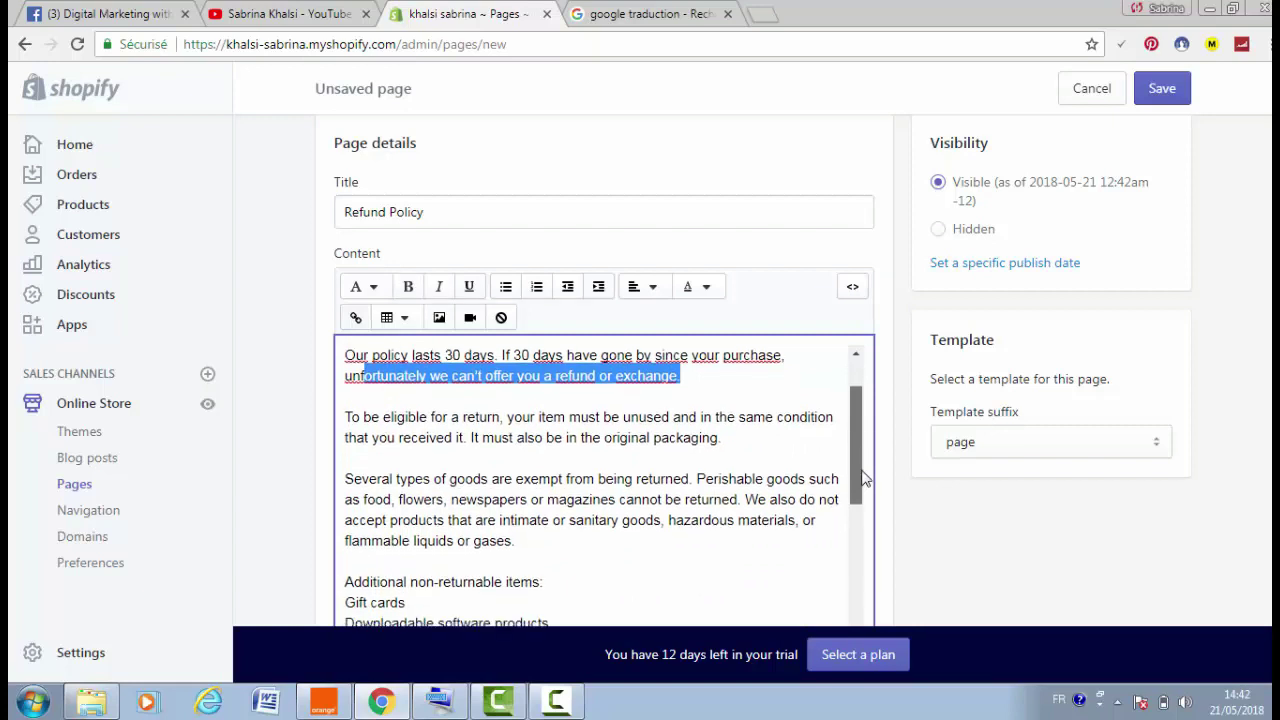
drag(866, 479, 887, 634)
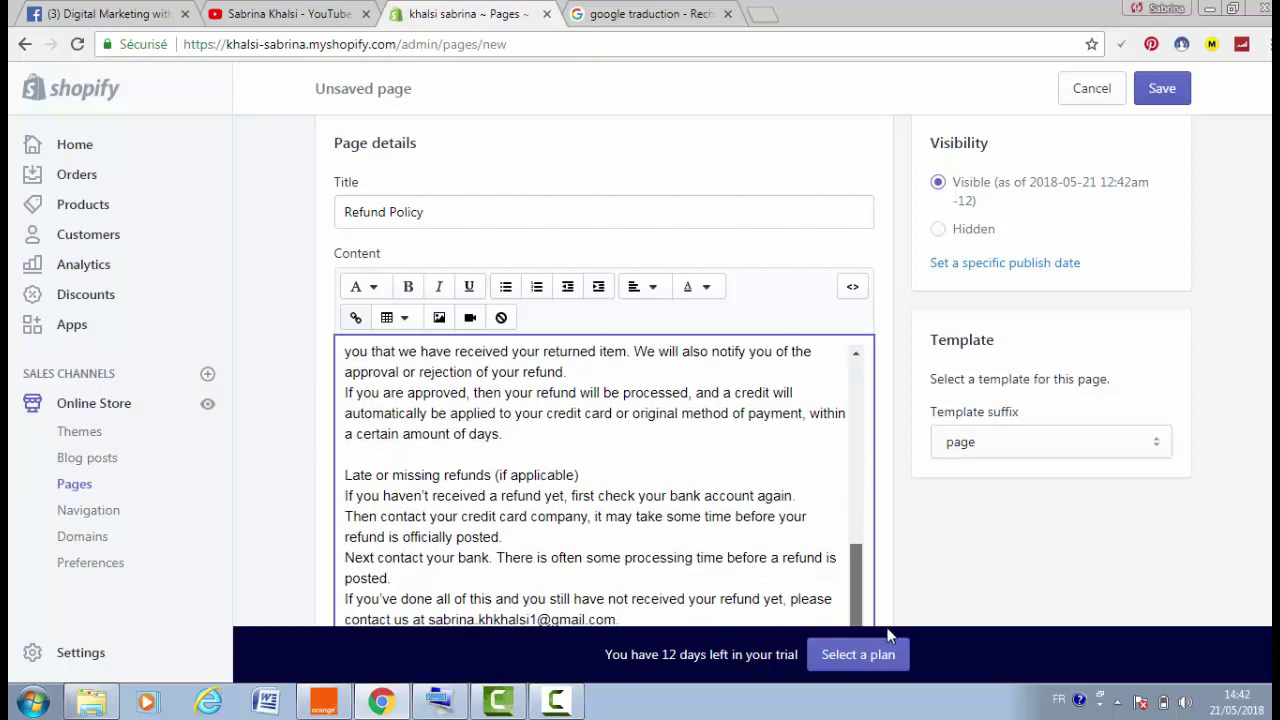
scroll(1268, 347, down, 1)
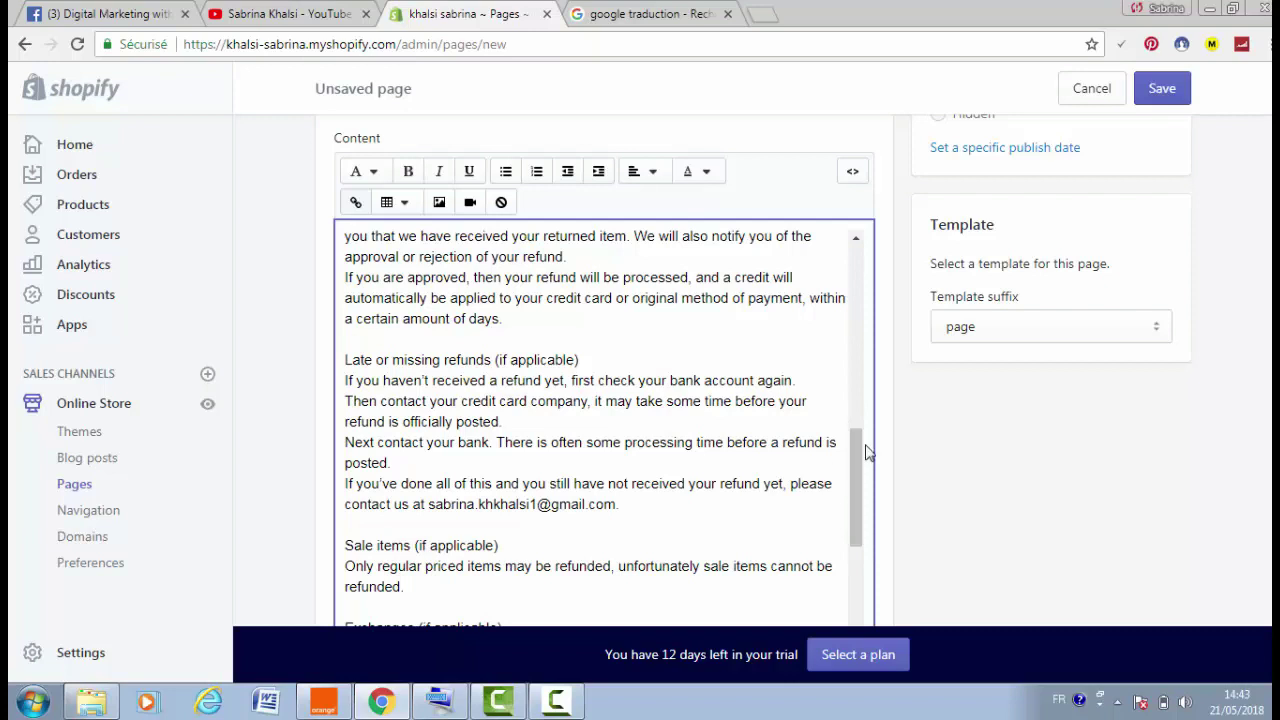
drag(866, 452, 871, 506)
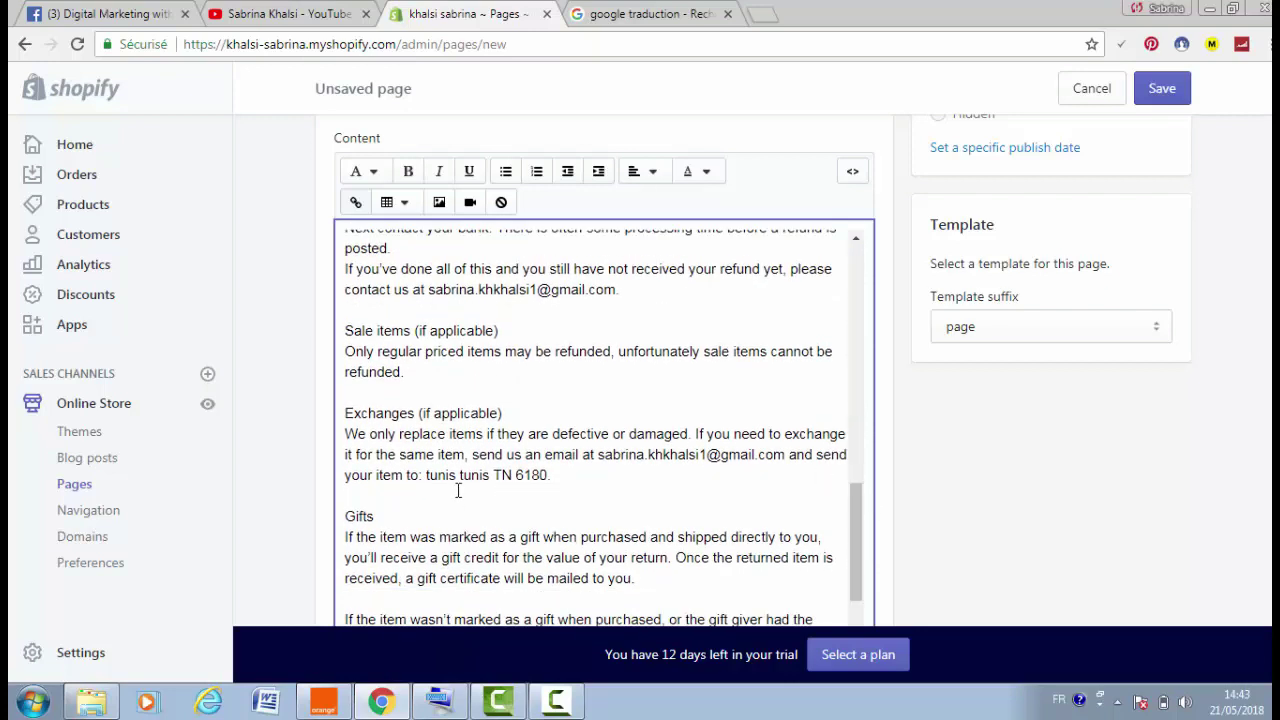
drag(358, 478, 603, 482)
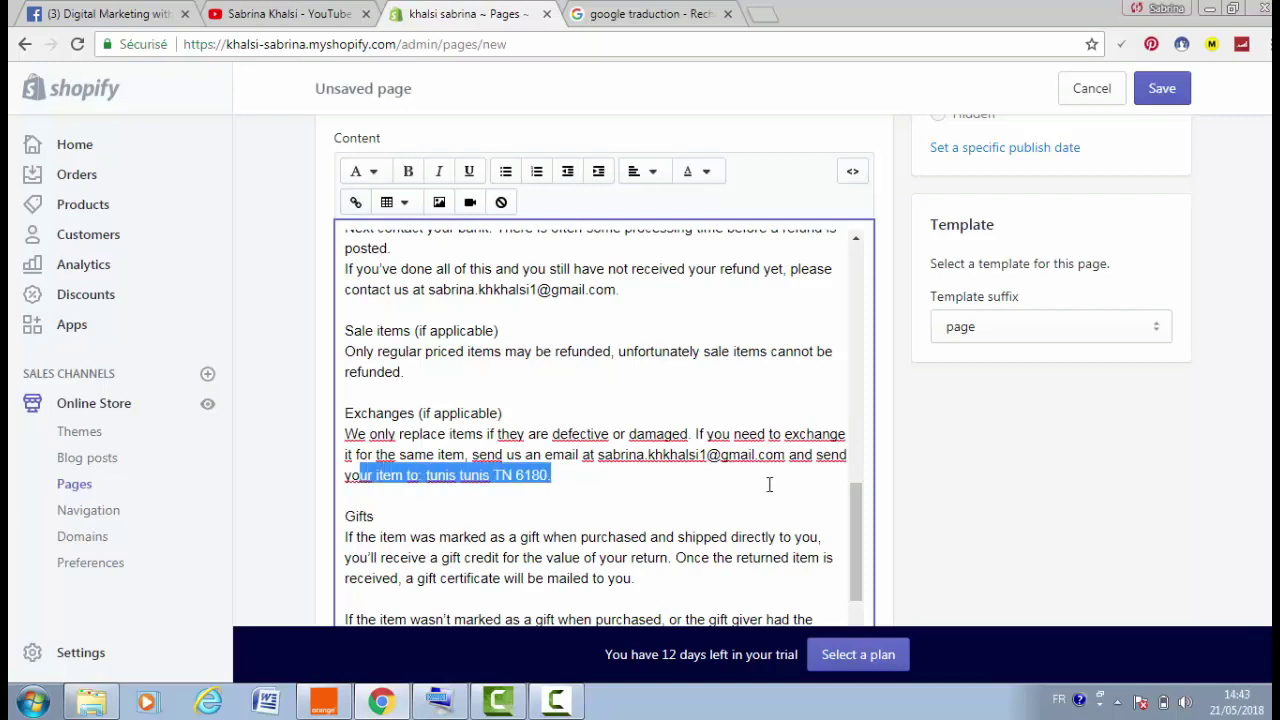
drag(793, 456, 857, 488)
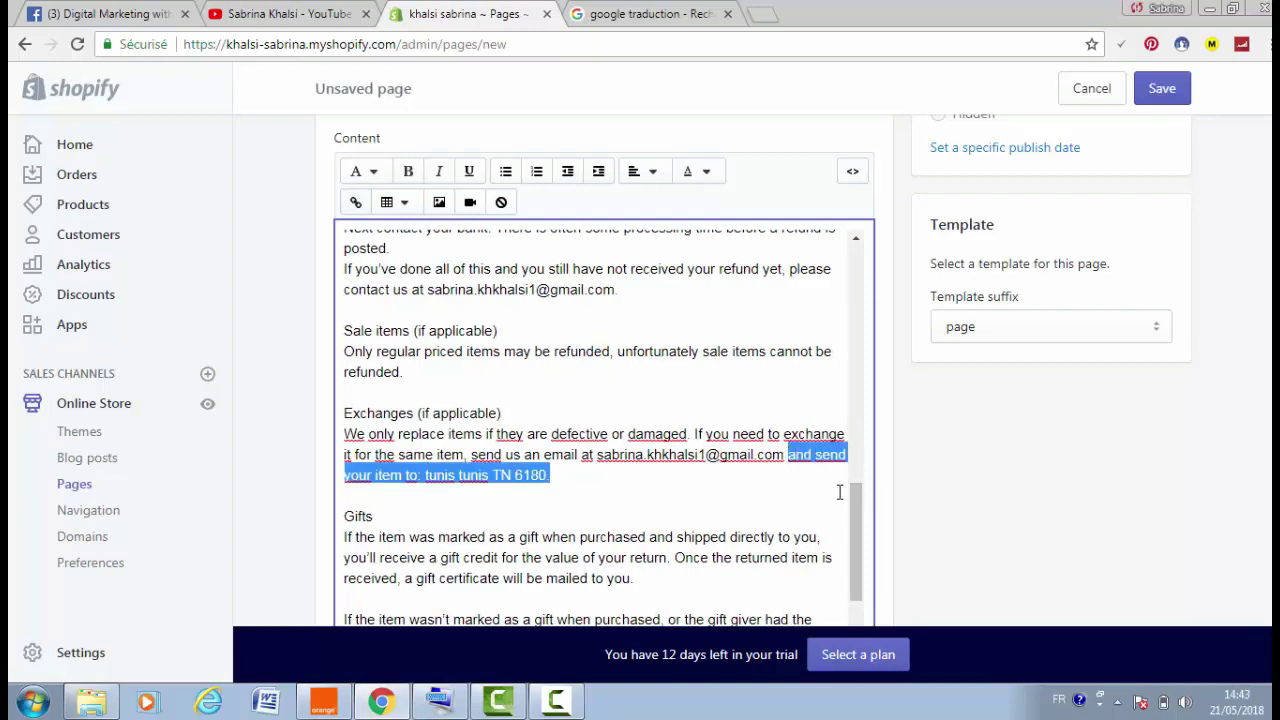
key(BackSpace)
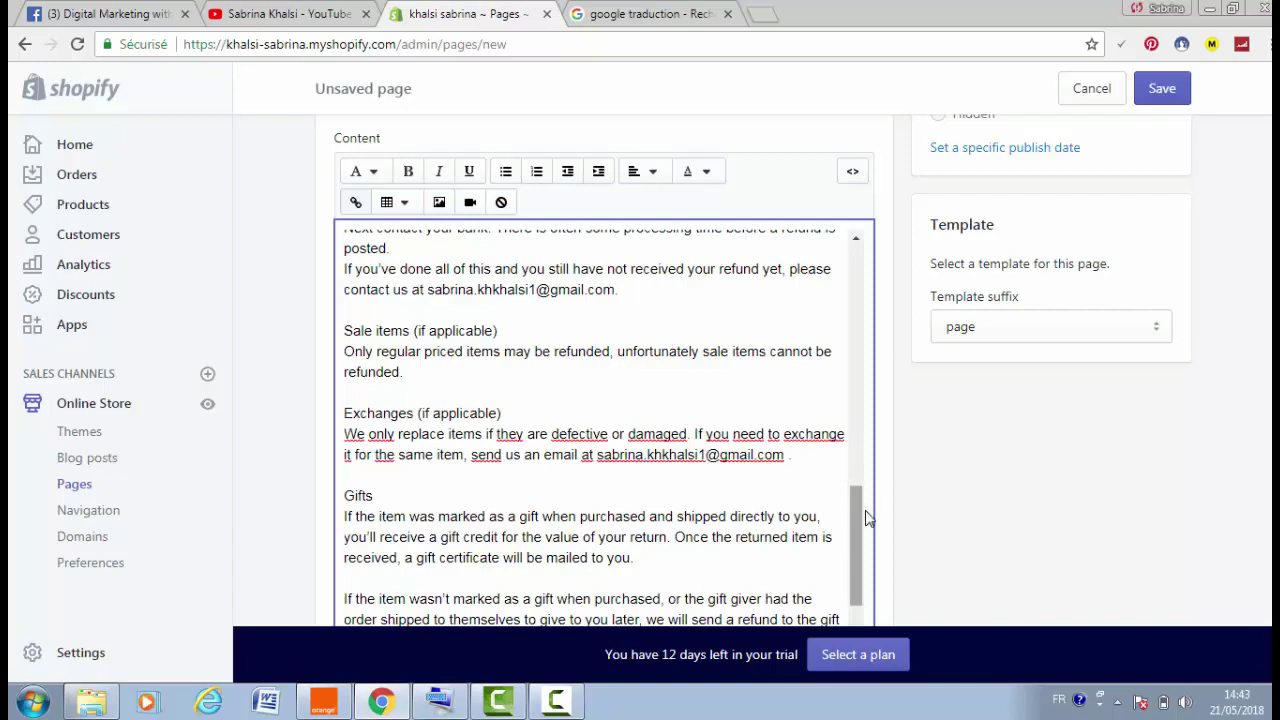
Replace the Shipping section's mailing address with the store's contact e-mail
drag(863, 514, 846, 558)
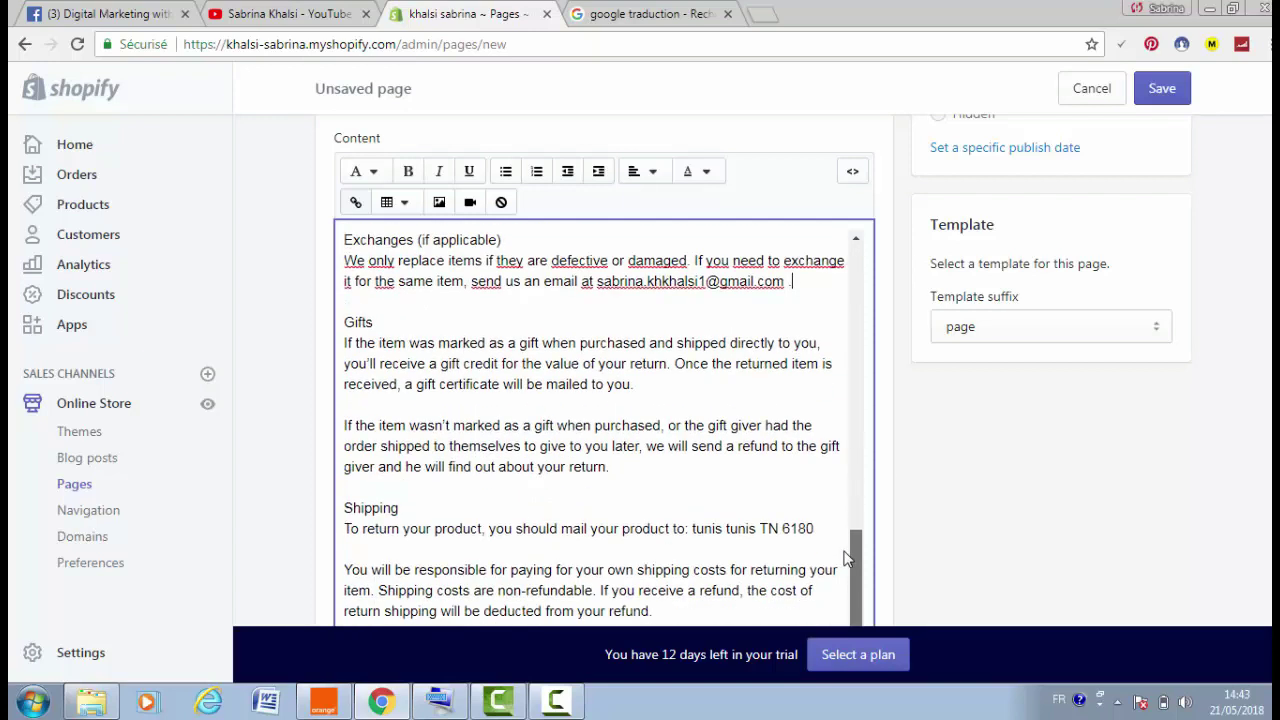
drag(694, 528, 692, 530)
key(BackSpace)
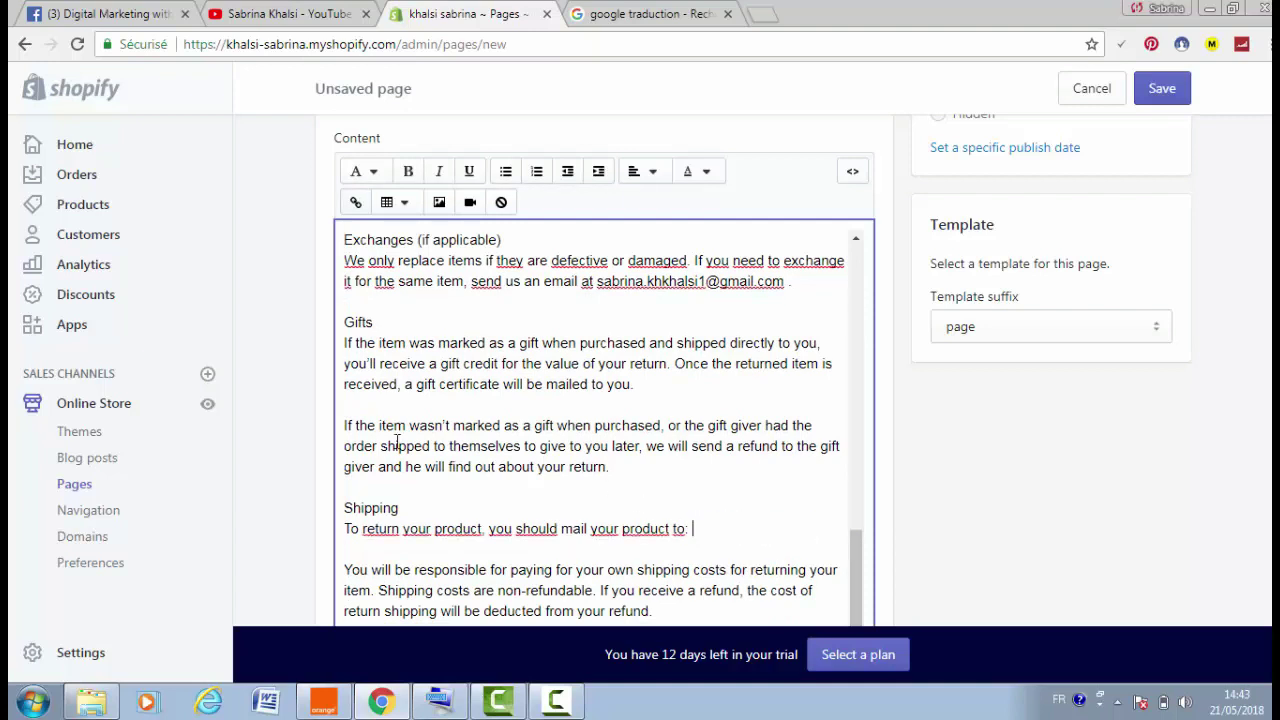
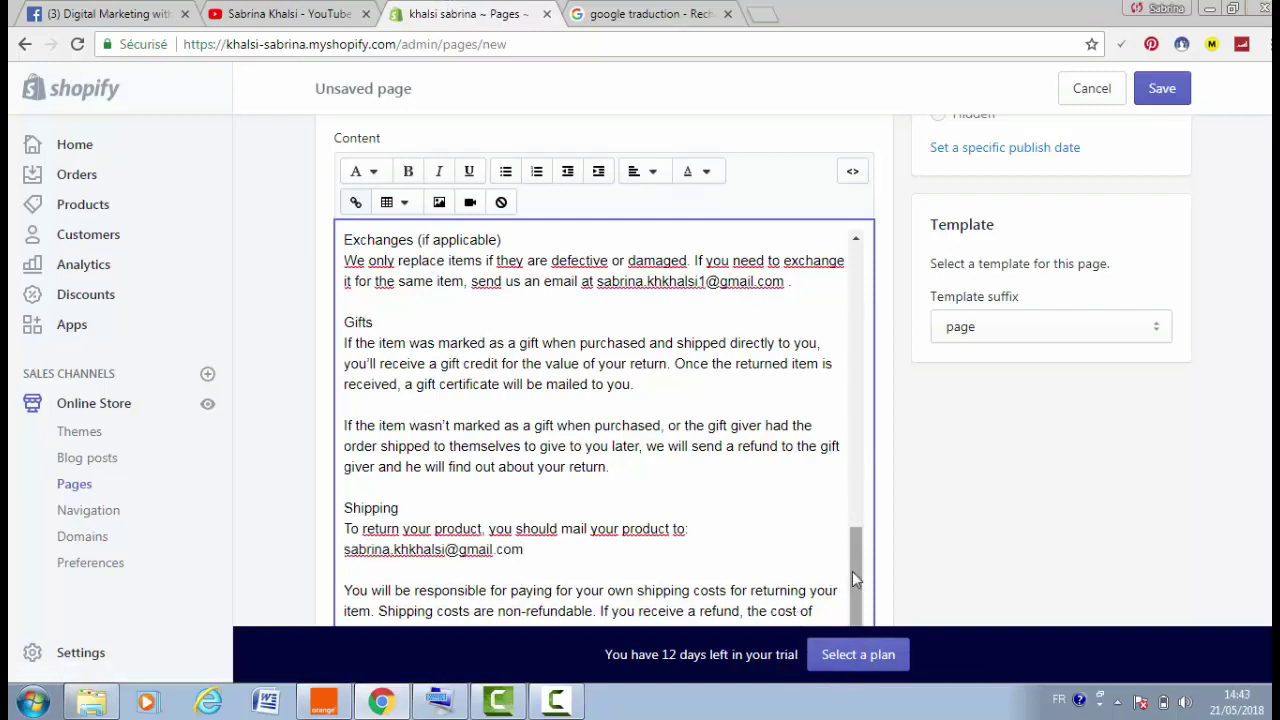
drag(856, 578, 914, 257)
Save the Refund Policy page, review the three Navigation menus, then go to admin Home
click(1166, 91)
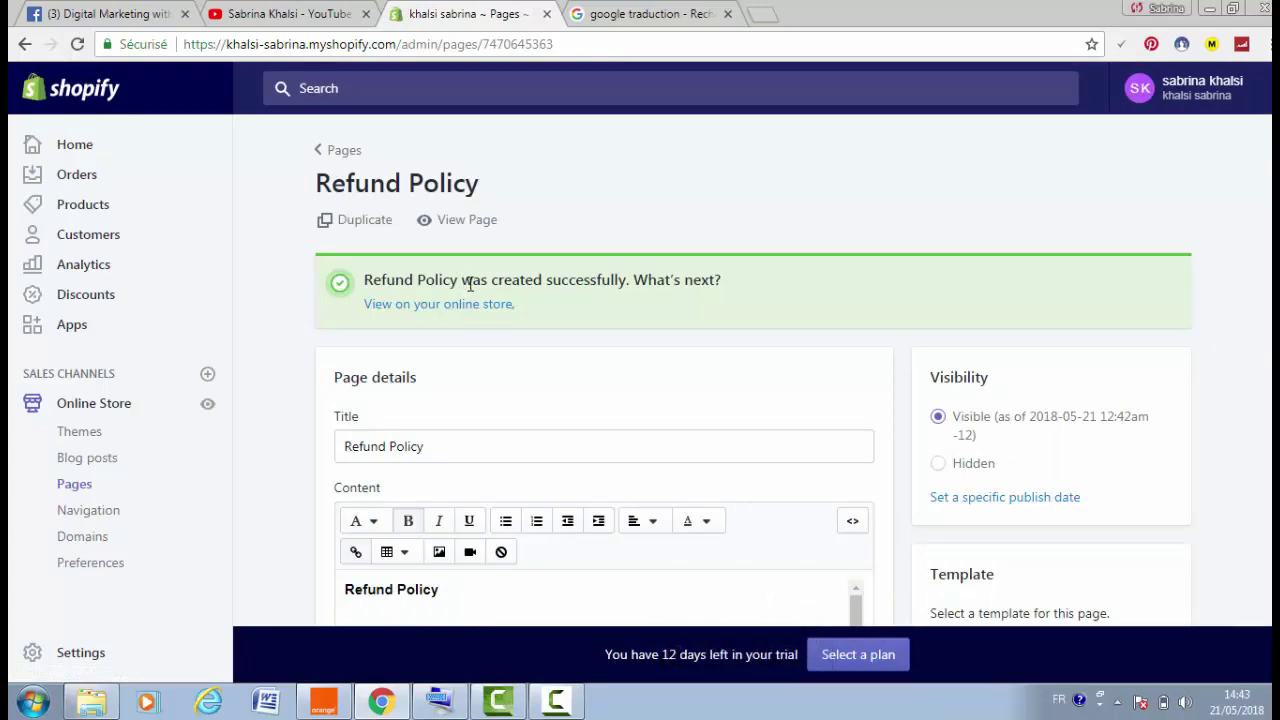
click(99, 521)
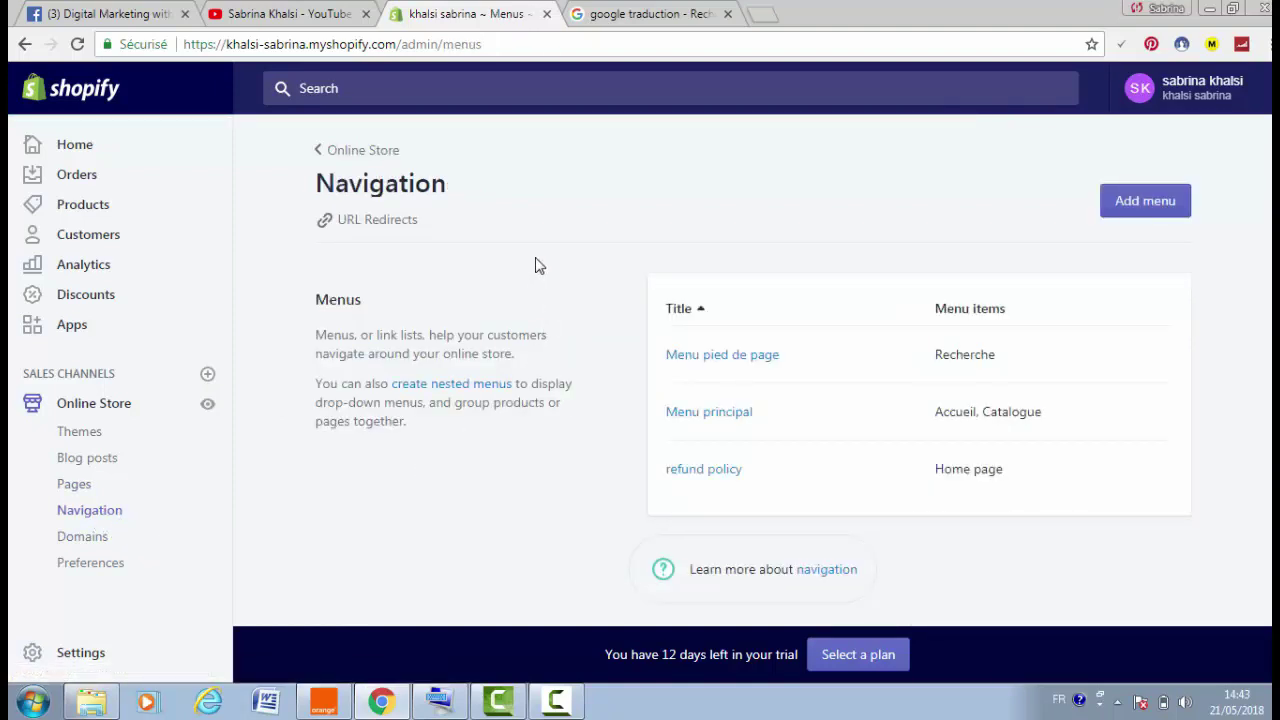
click(94, 148)
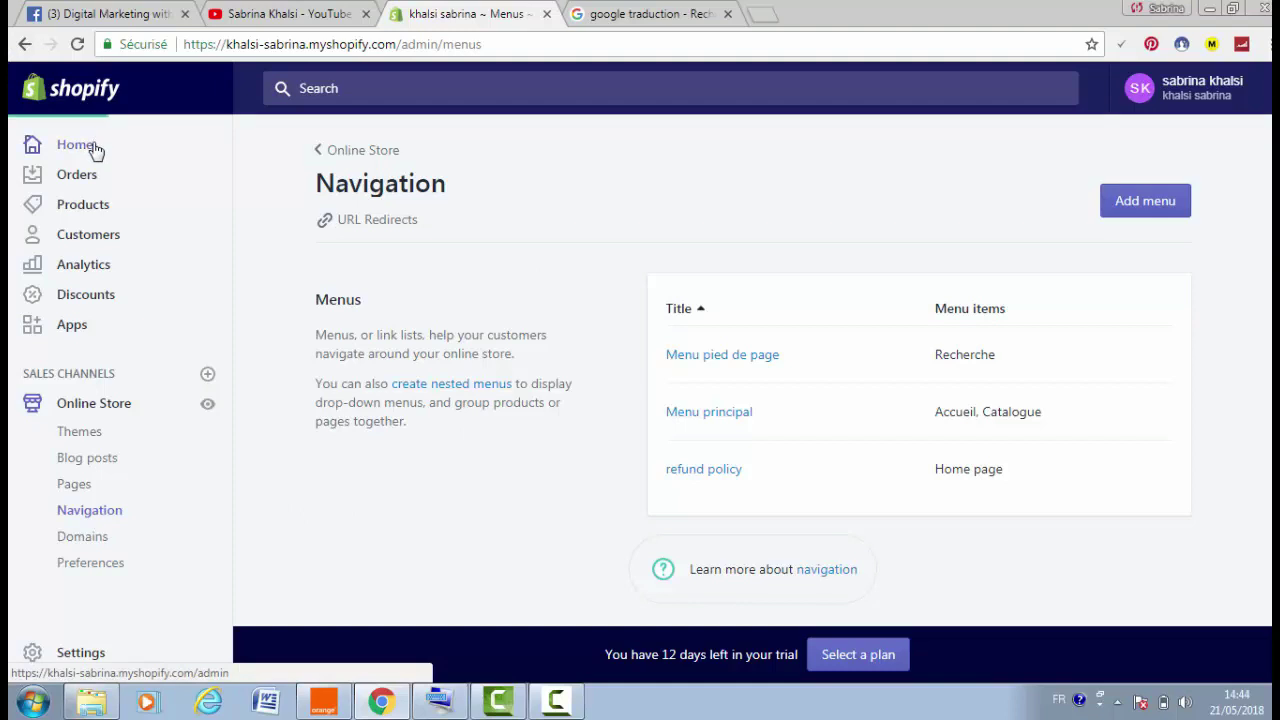
Preview the live Debut storefront from Themes, then open the Navigation menus list
click(161, 405)
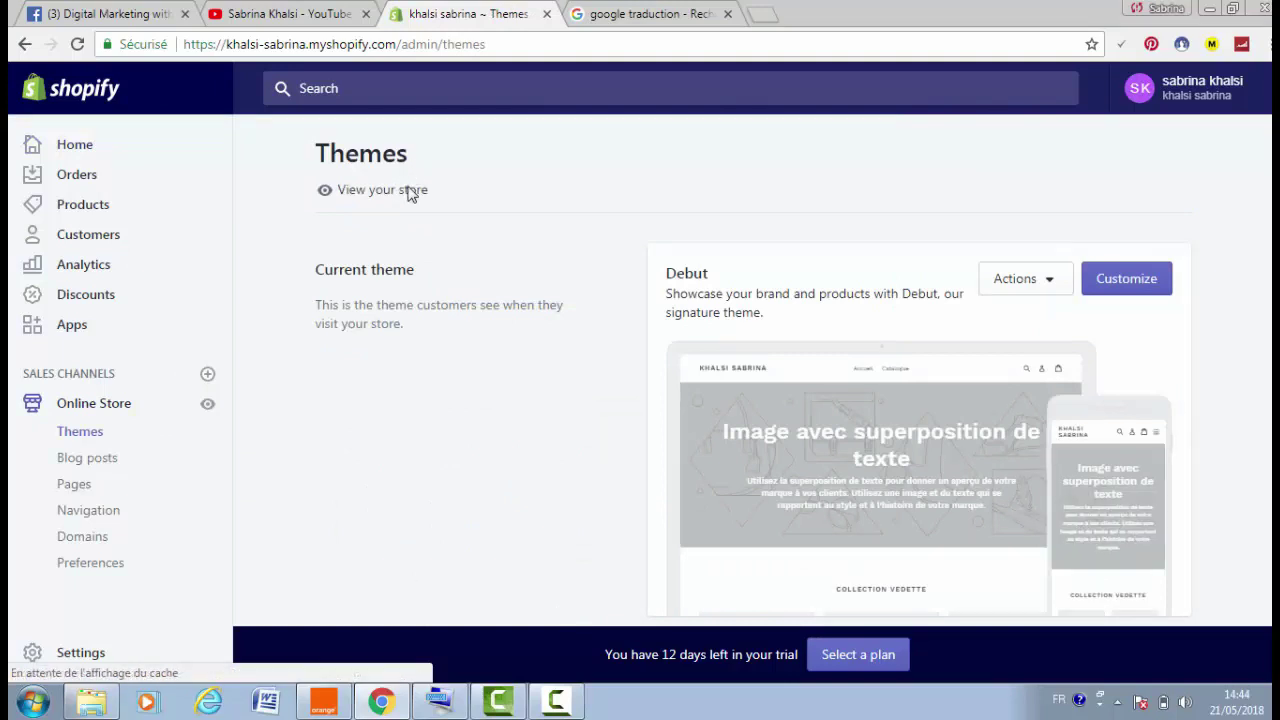
click(410, 191)
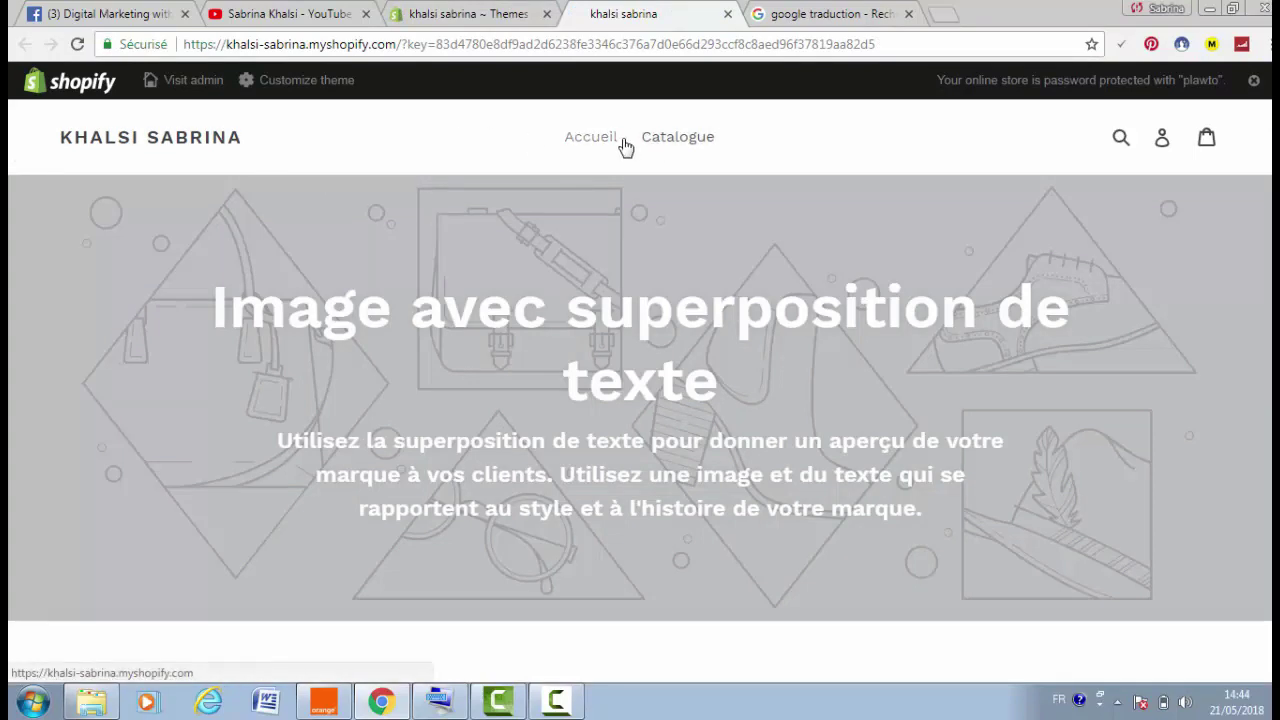
scroll(870, 135, down, 1)
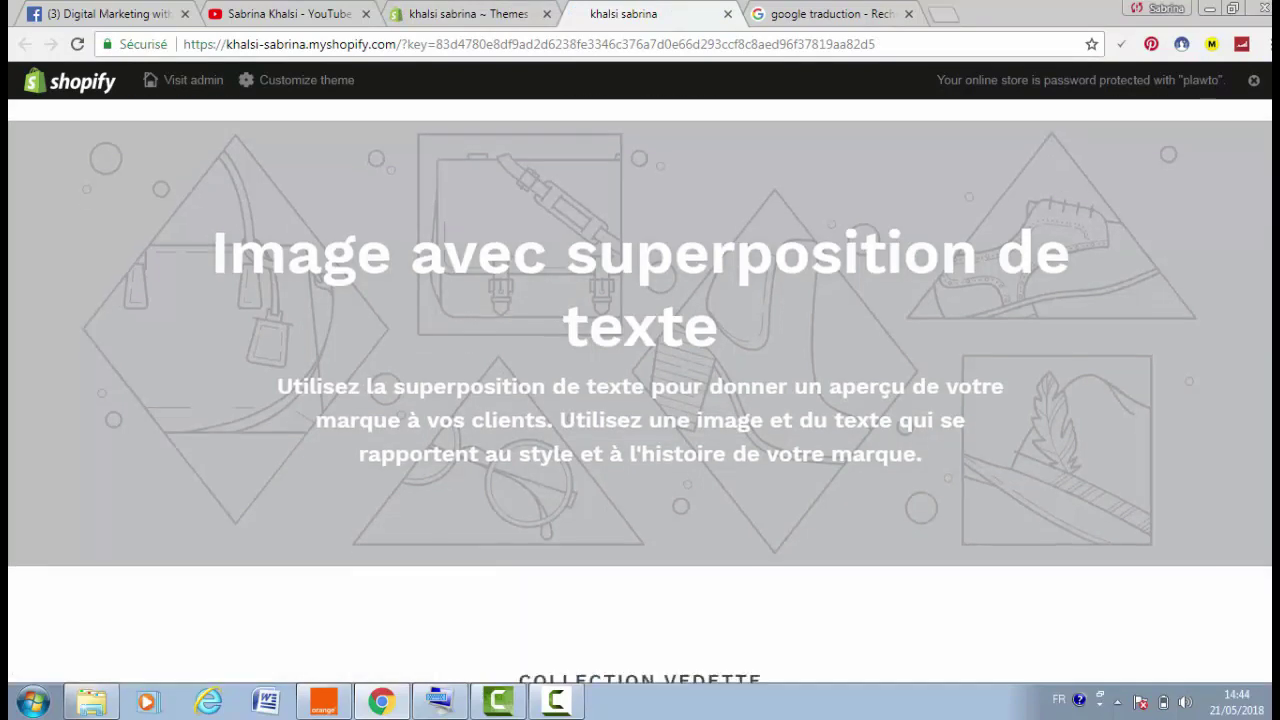
scroll(1014, 129, up, 1)
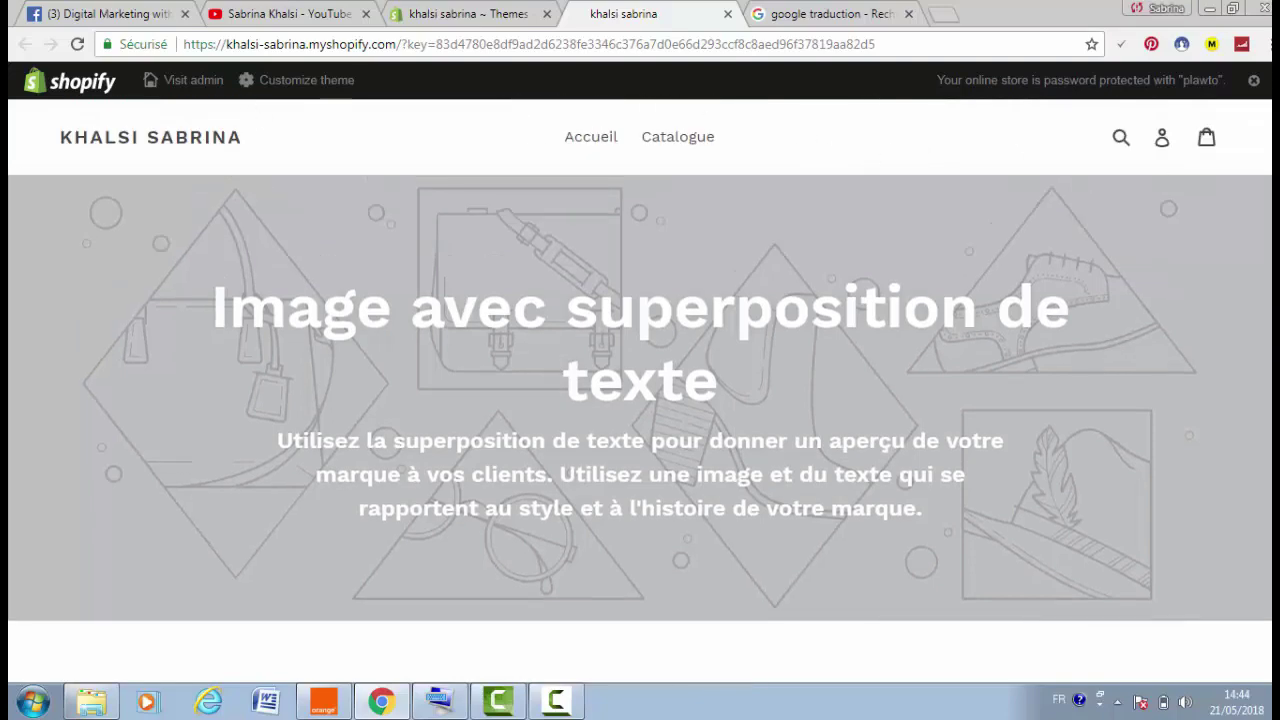
scroll(894, 158, down, 10)
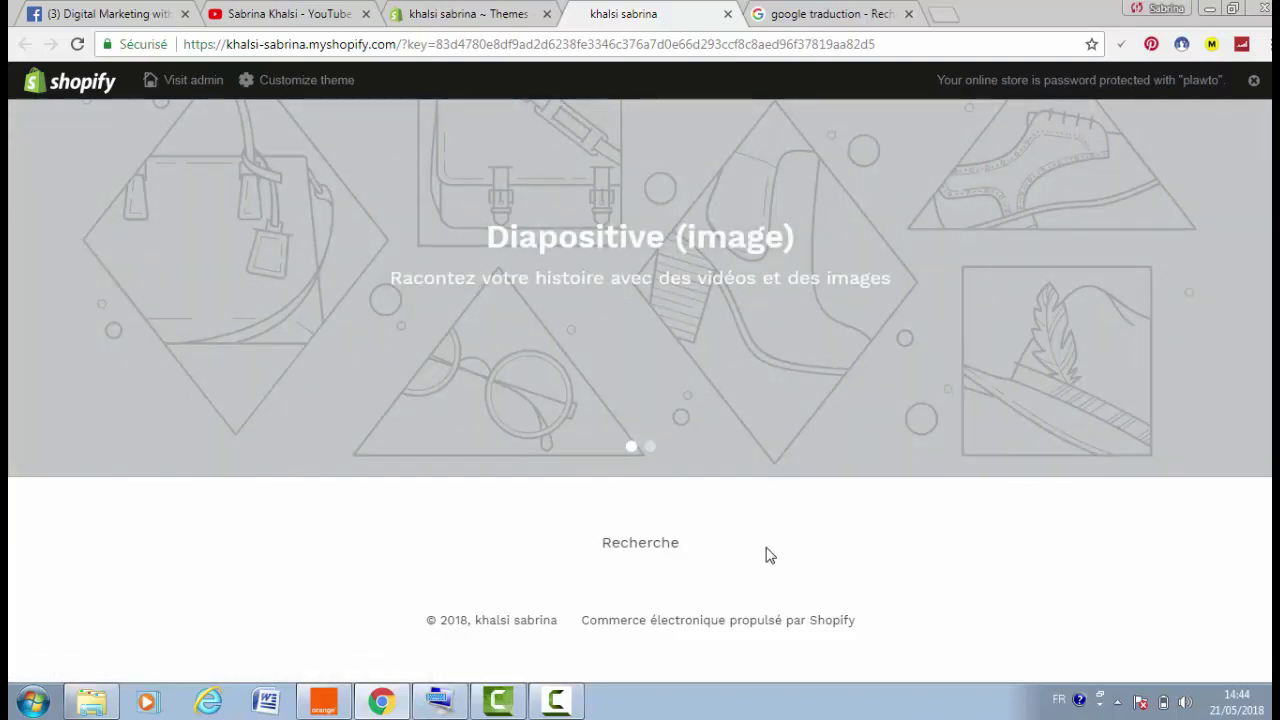
click(455, 10)
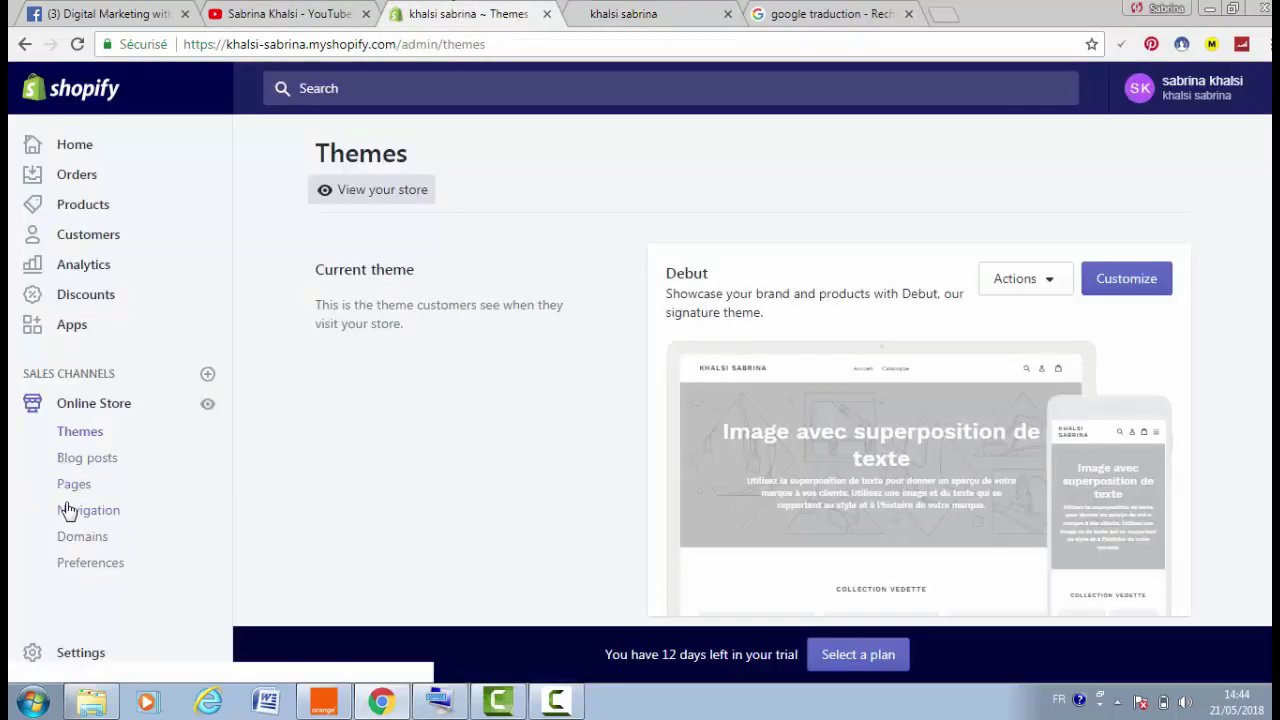
click(78, 512)
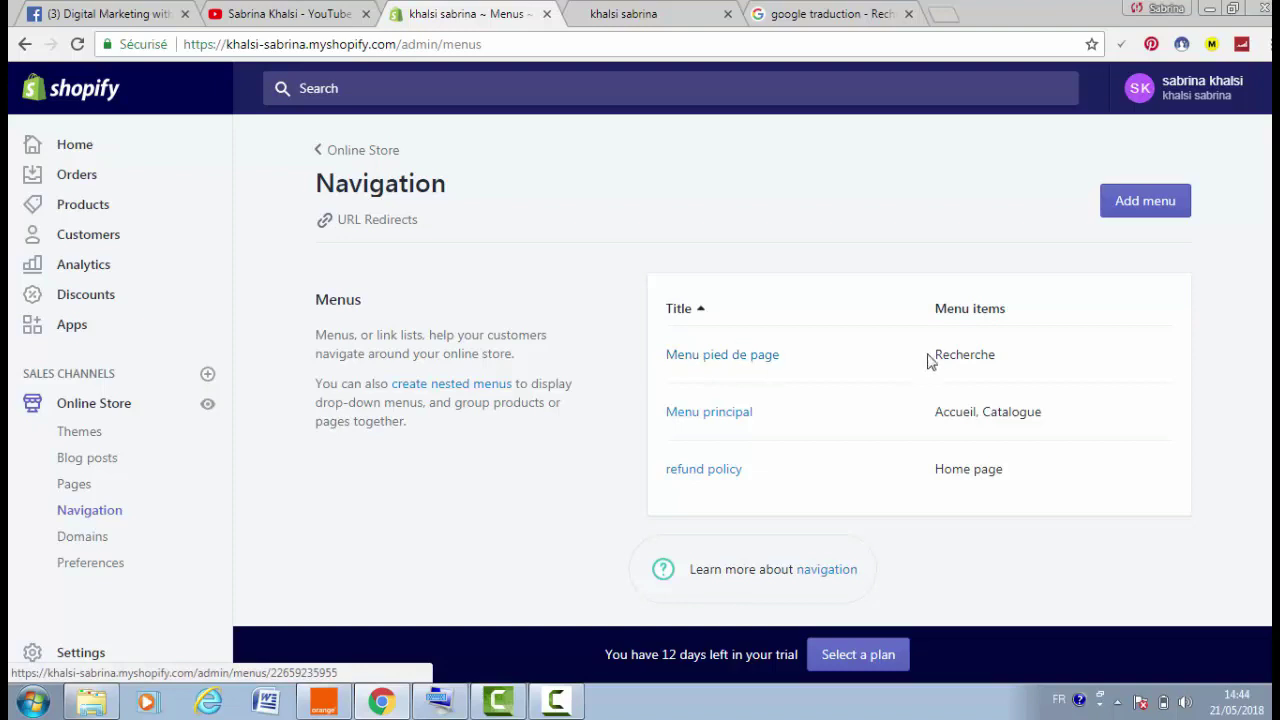
Add a new item to Menu pied de page linked to the Refund Policy page
click(727, 366)
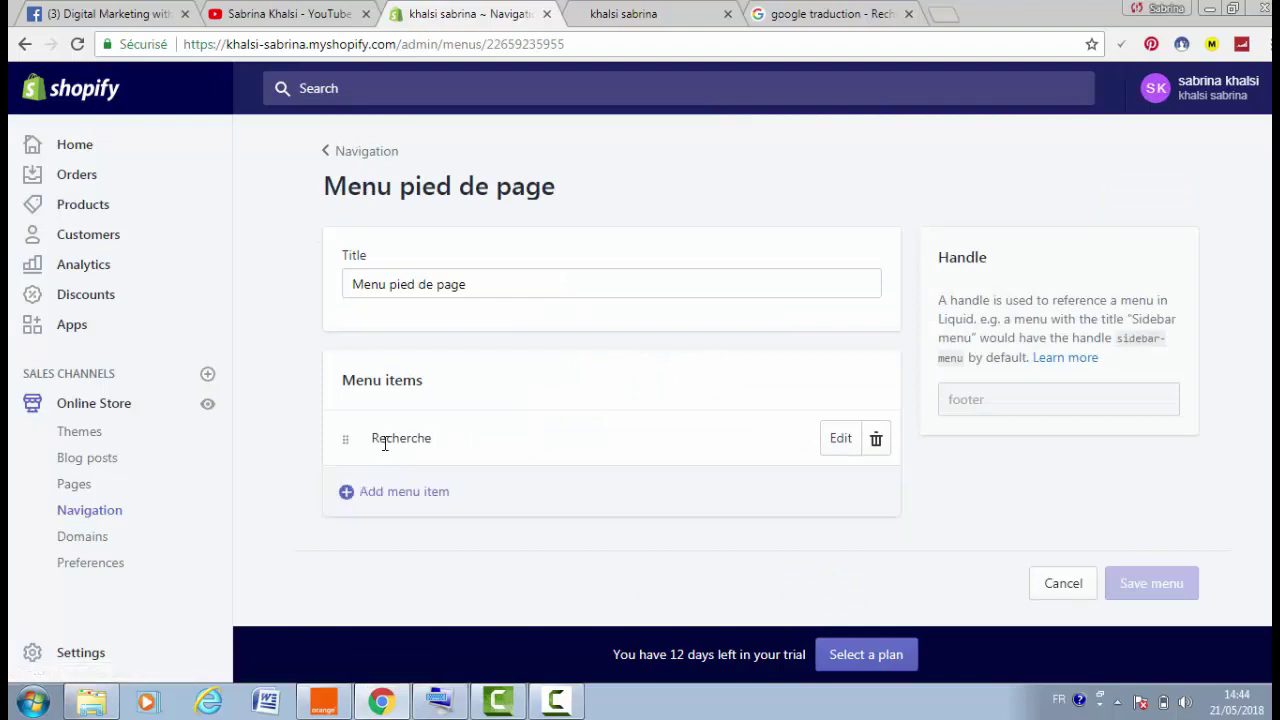
click(431, 497)
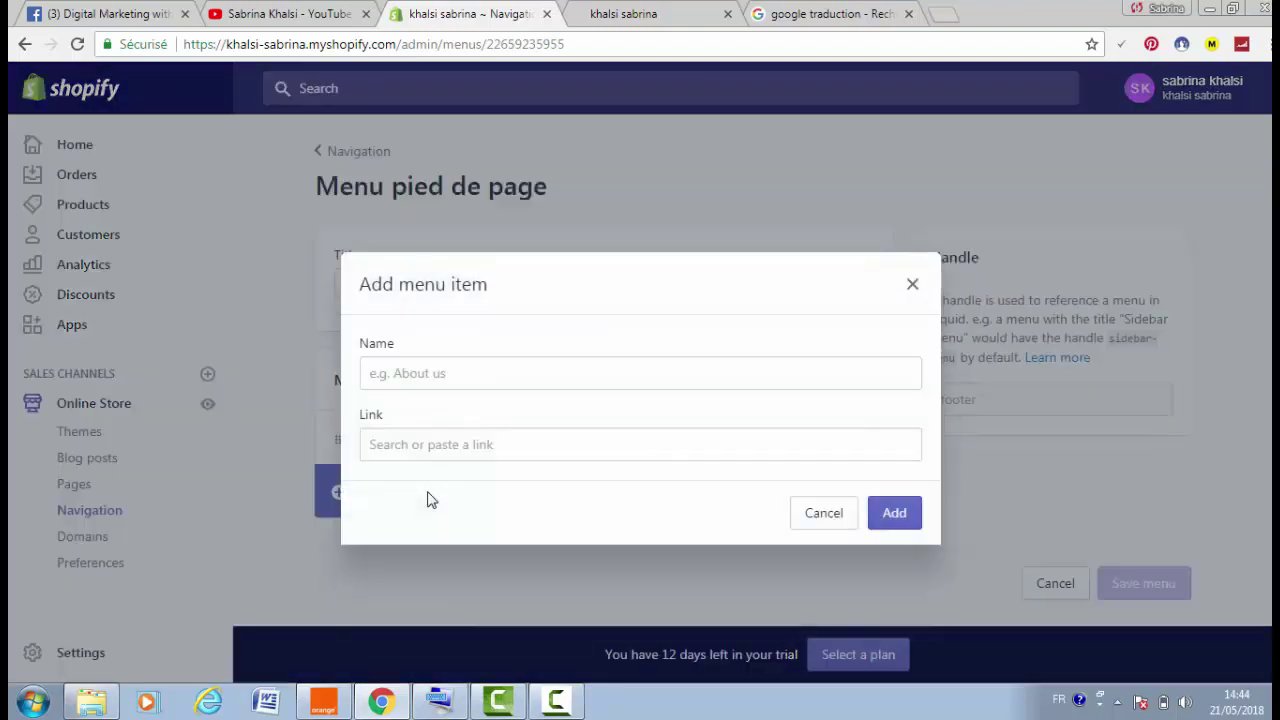
click(428, 374)
text(p)
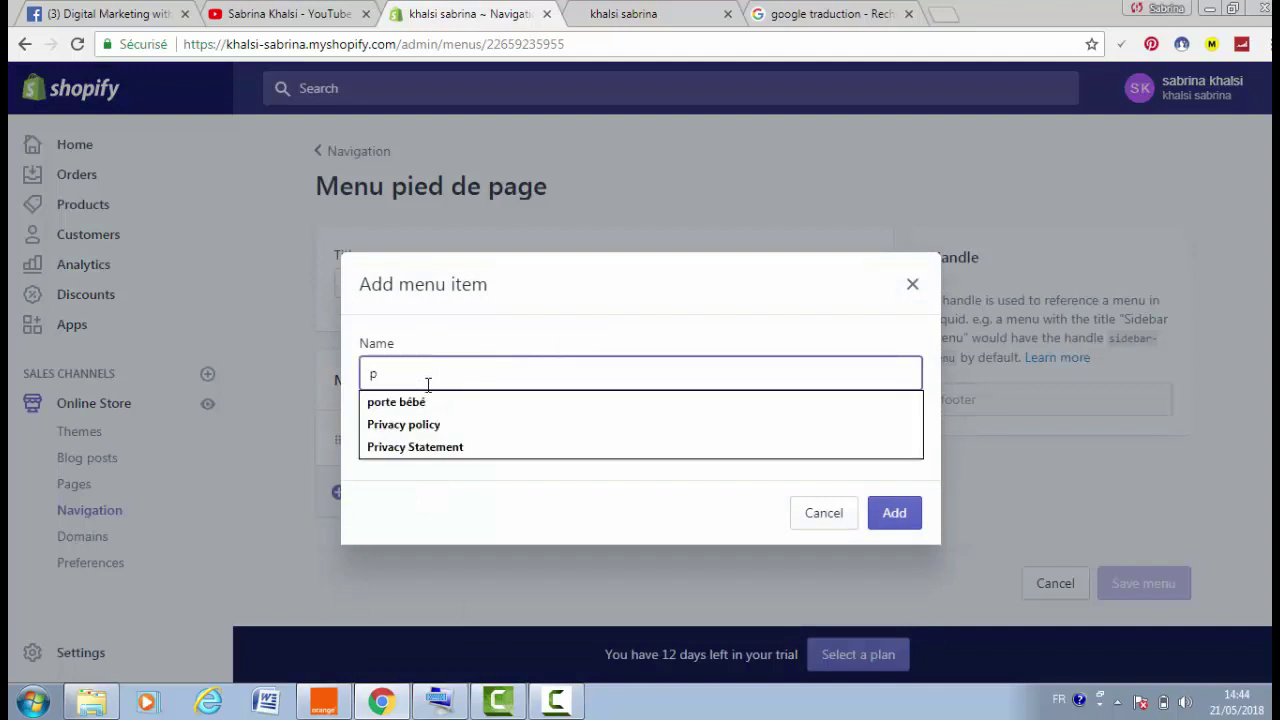
click(445, 426)
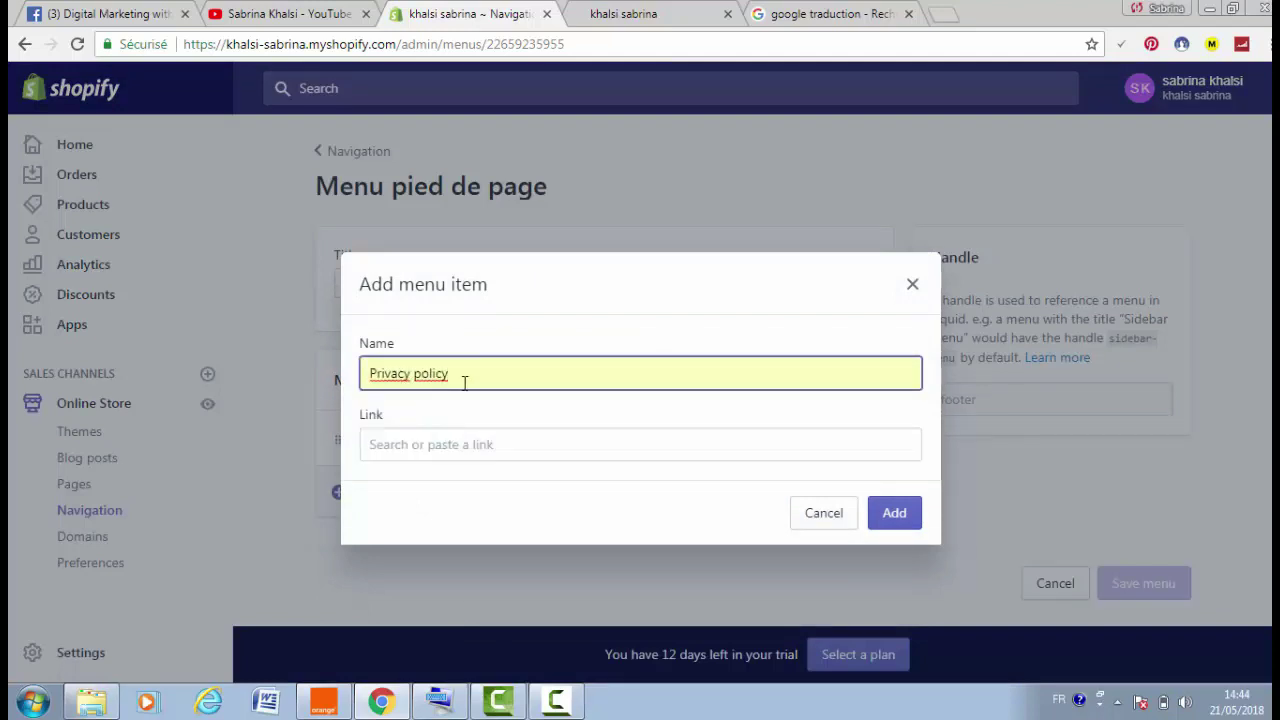
click(483, 445)
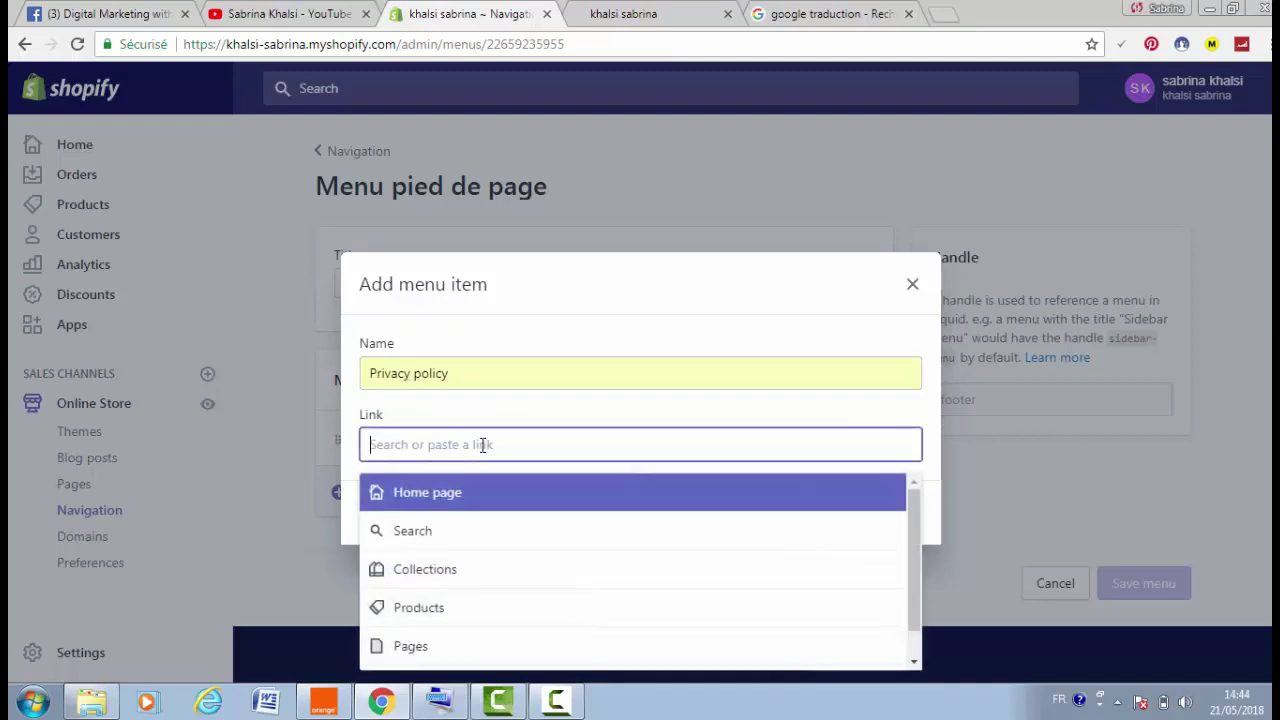
click(451, 648)
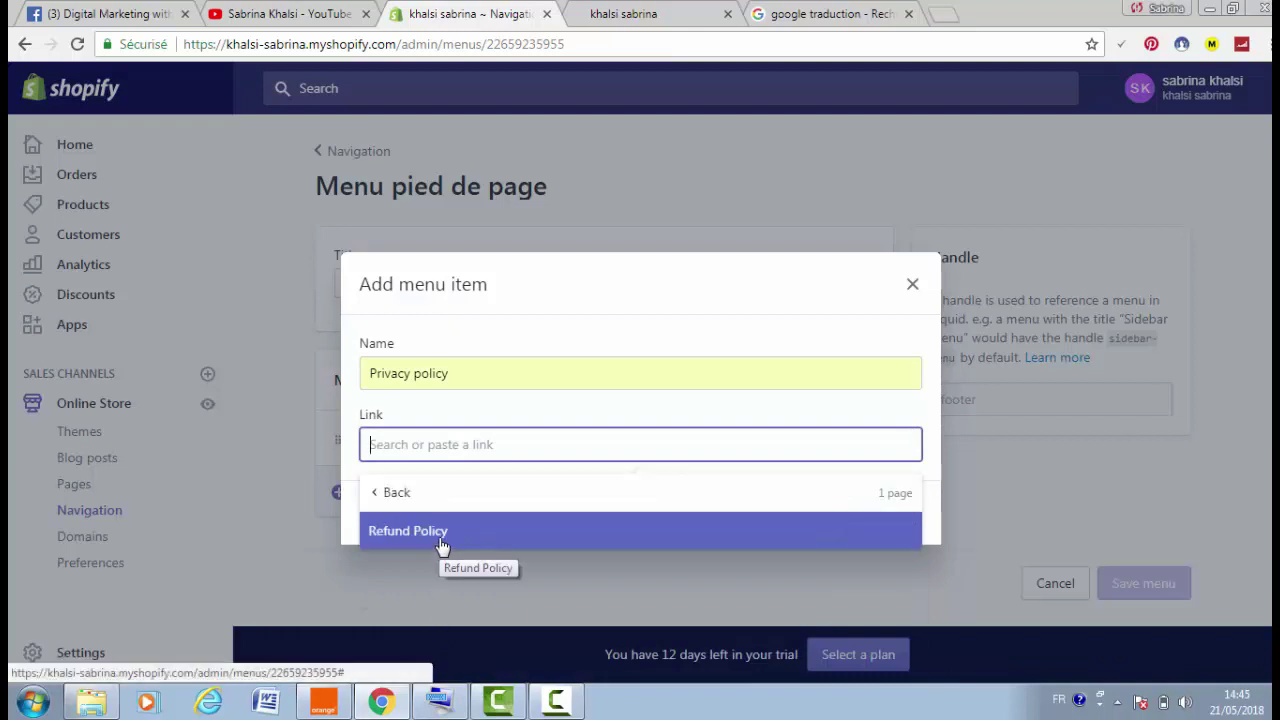
click(442, 545)
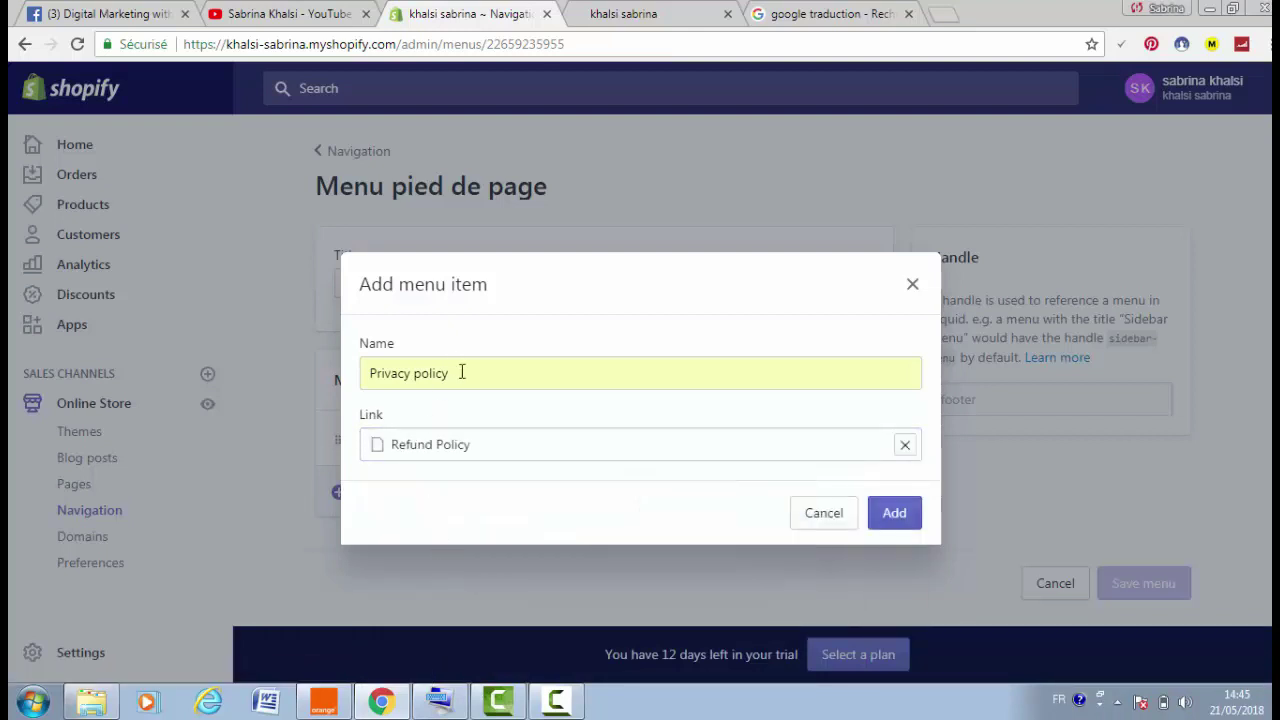
Rename the item to 'Refund Policy' and add it to the footer menu
drag(452, 373, 337, 394)
text(R)
key(Down)
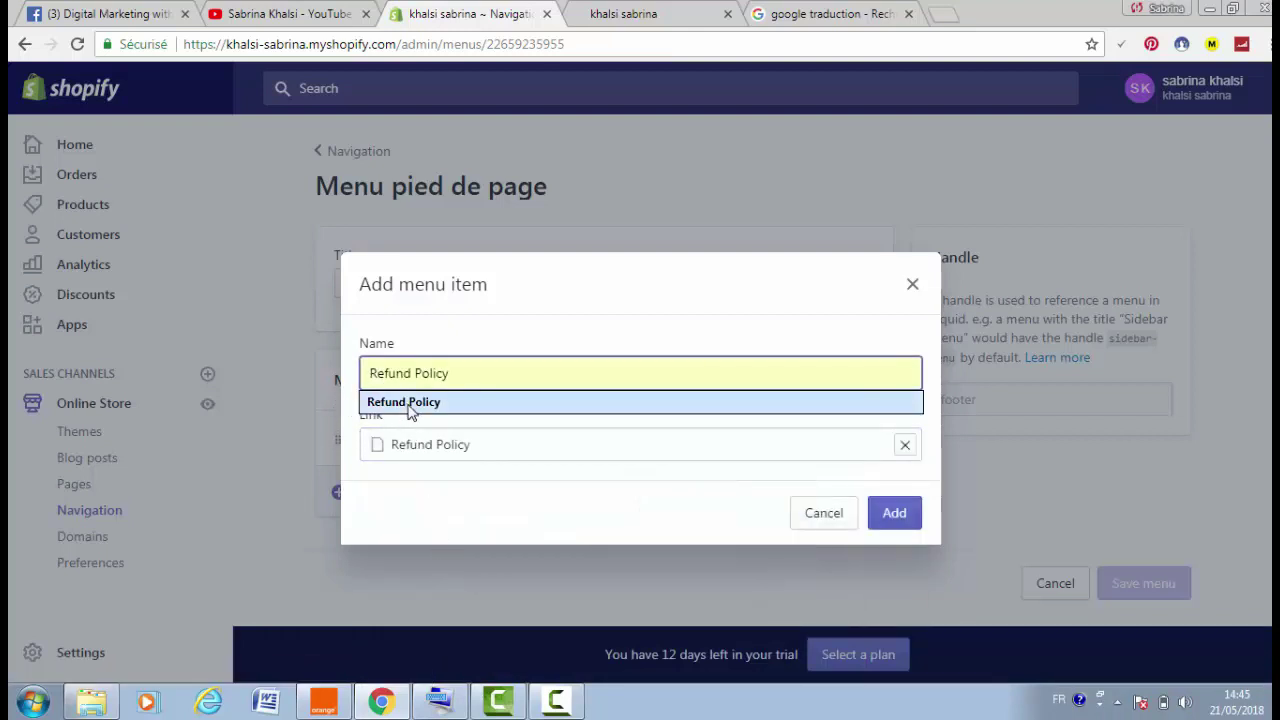
key(Return)
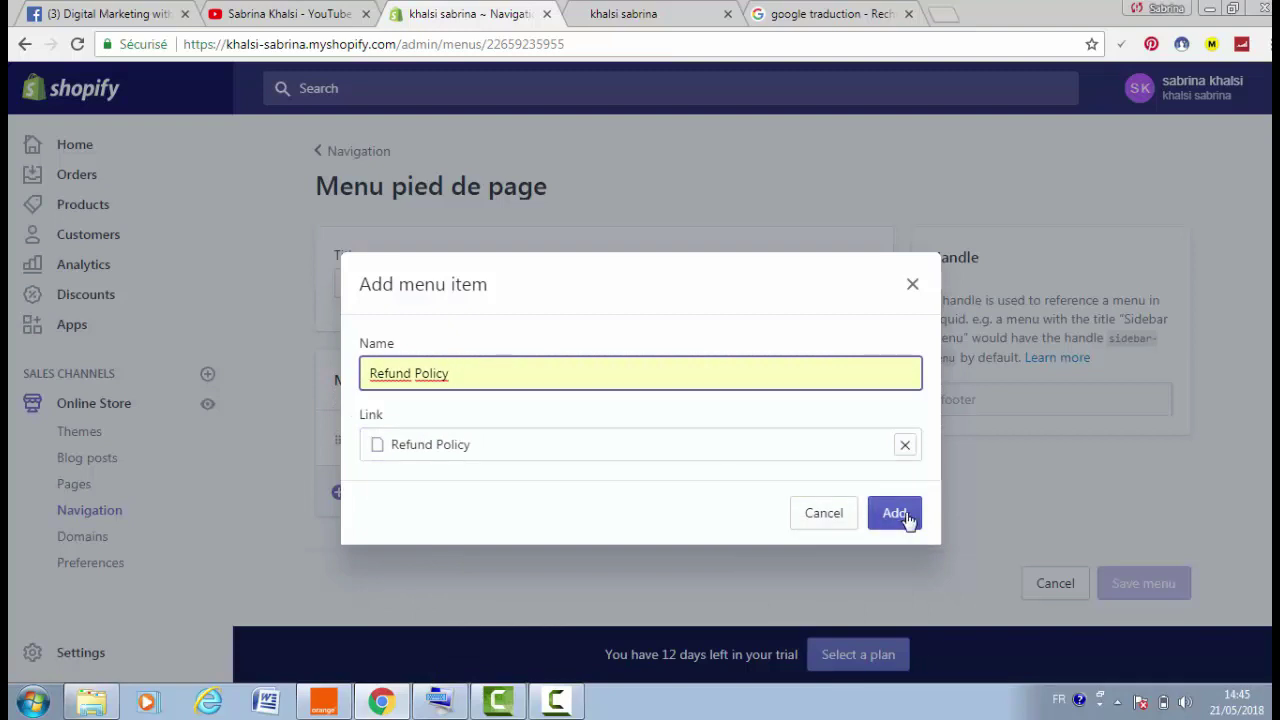
click(906, 519)
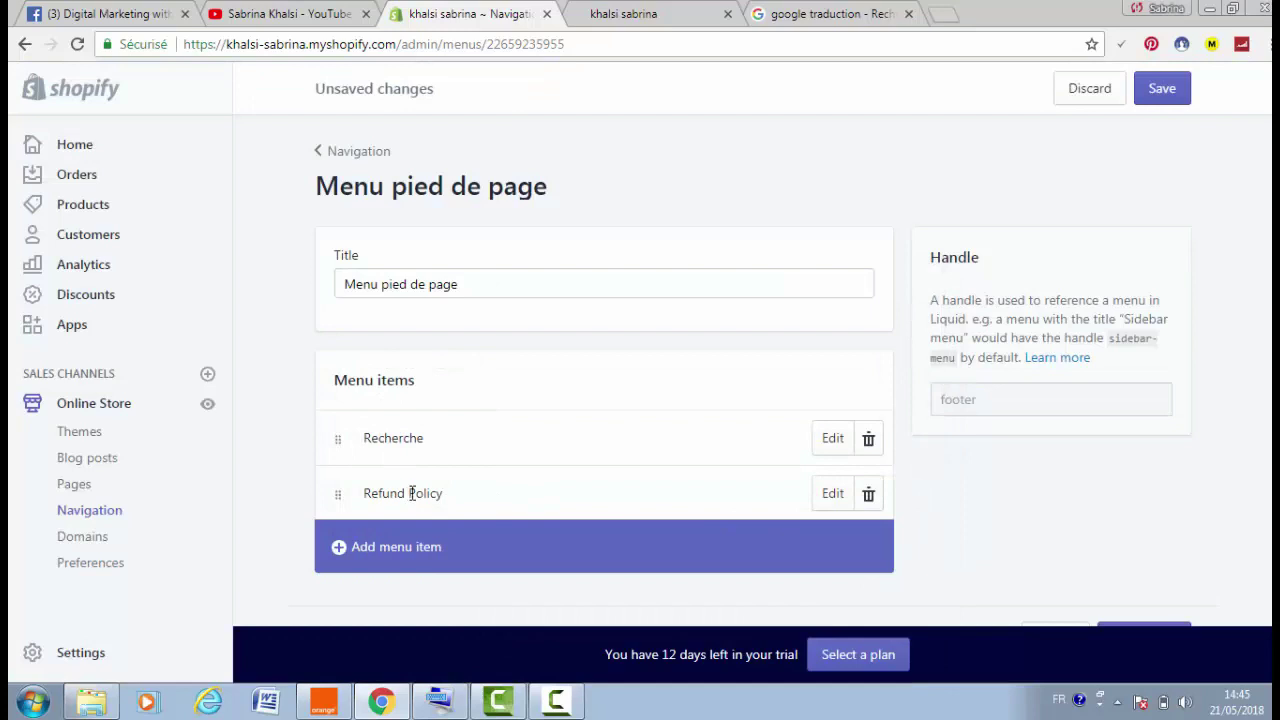
Reload the storefront preview to check the current footer links
click(655, 8)
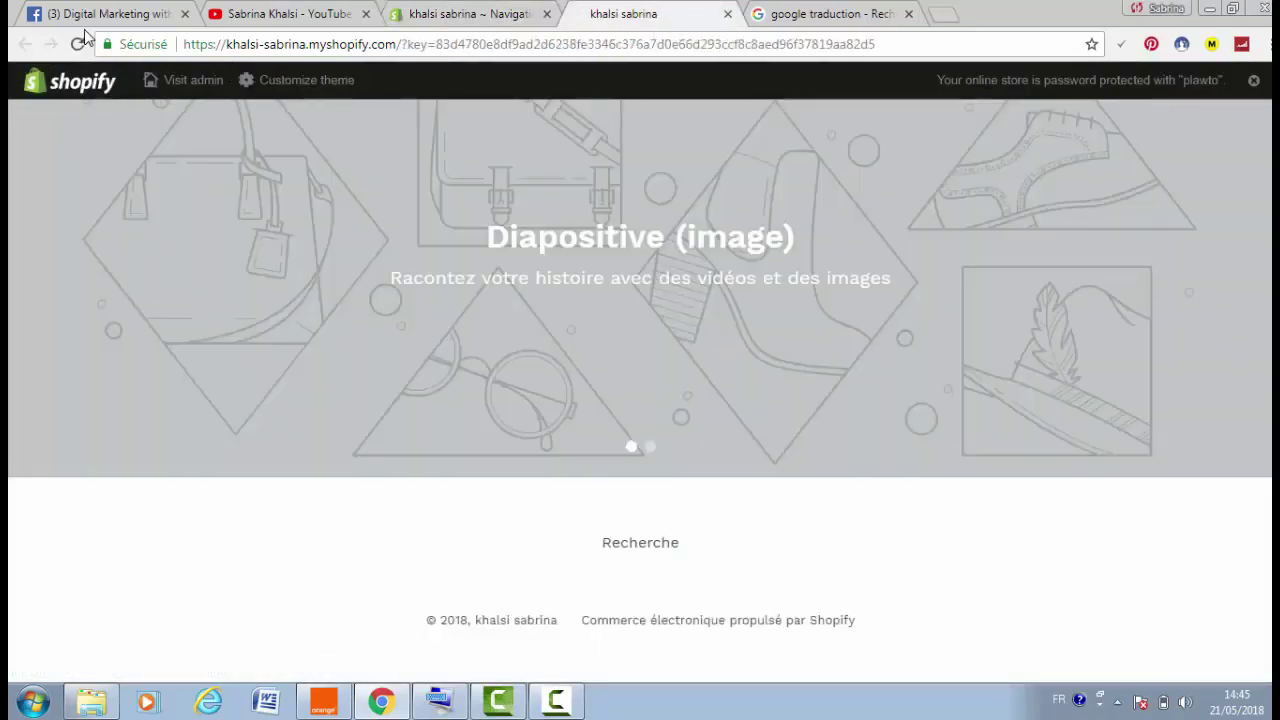
click(78, 44)
click(80, 45)
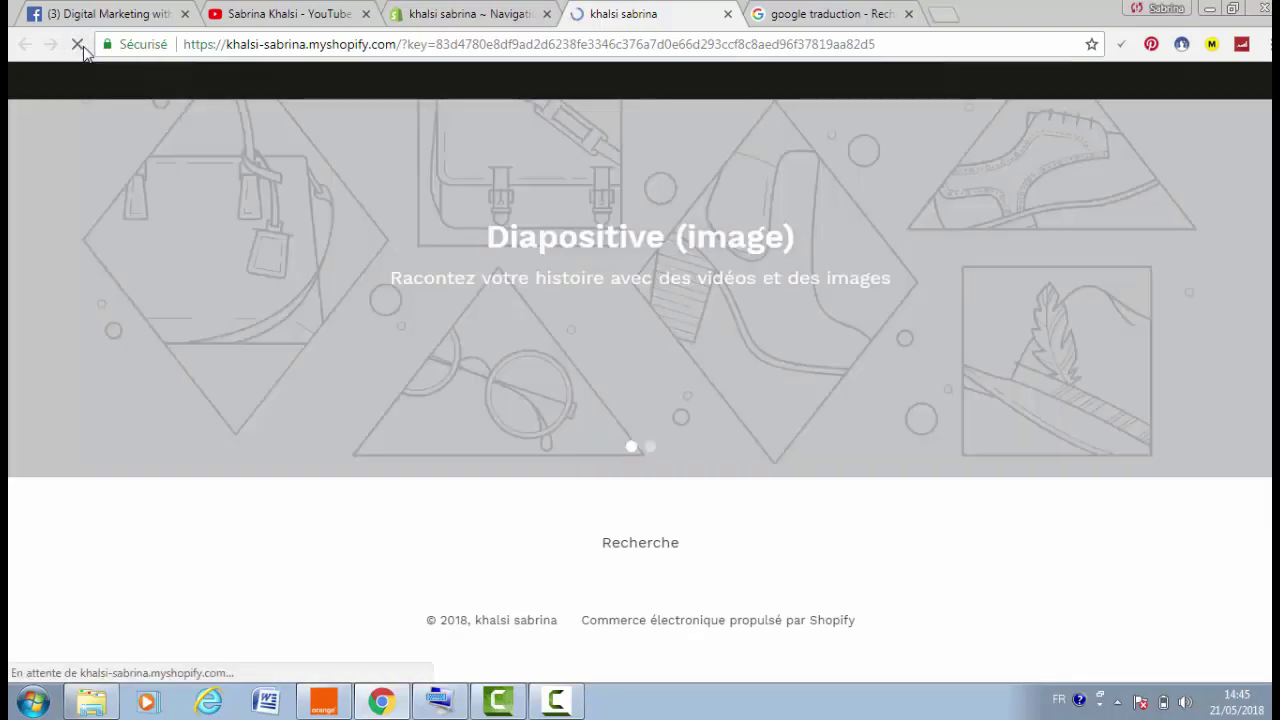
Save the footer menu and confirm Refund Policy appears beside Recherche in the storefront
click(528, 12)
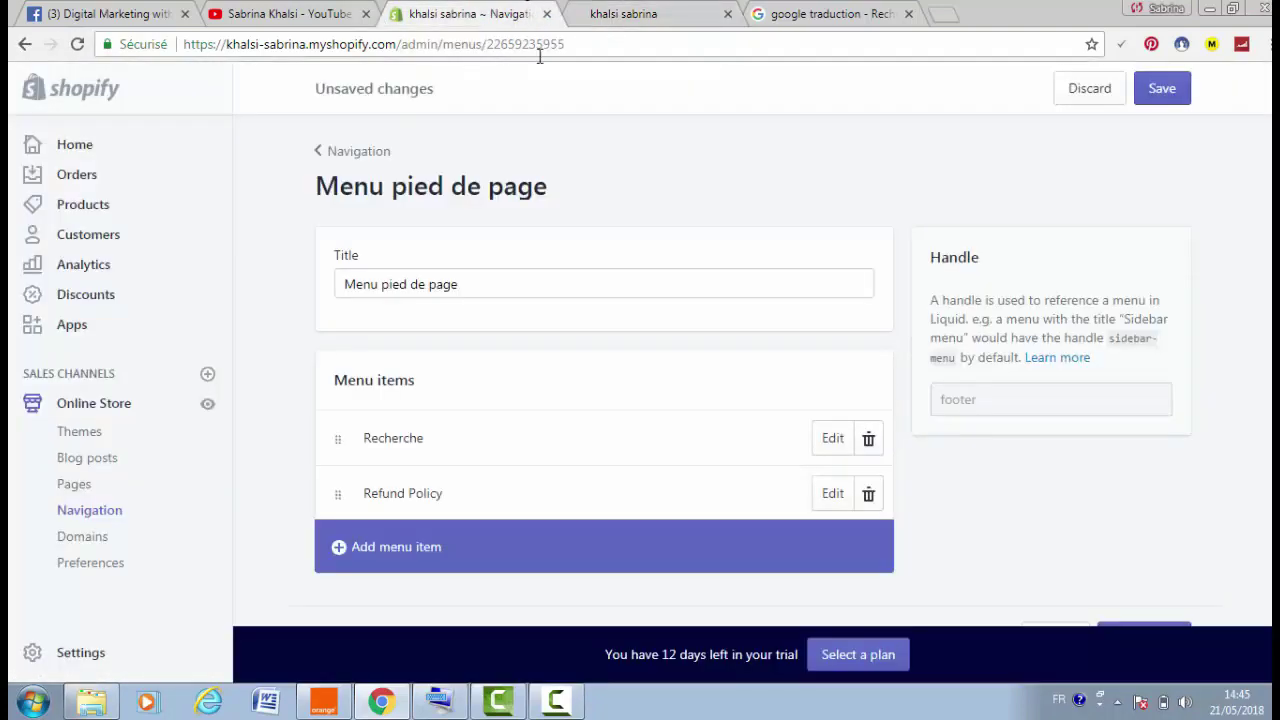
click(1161, 90)
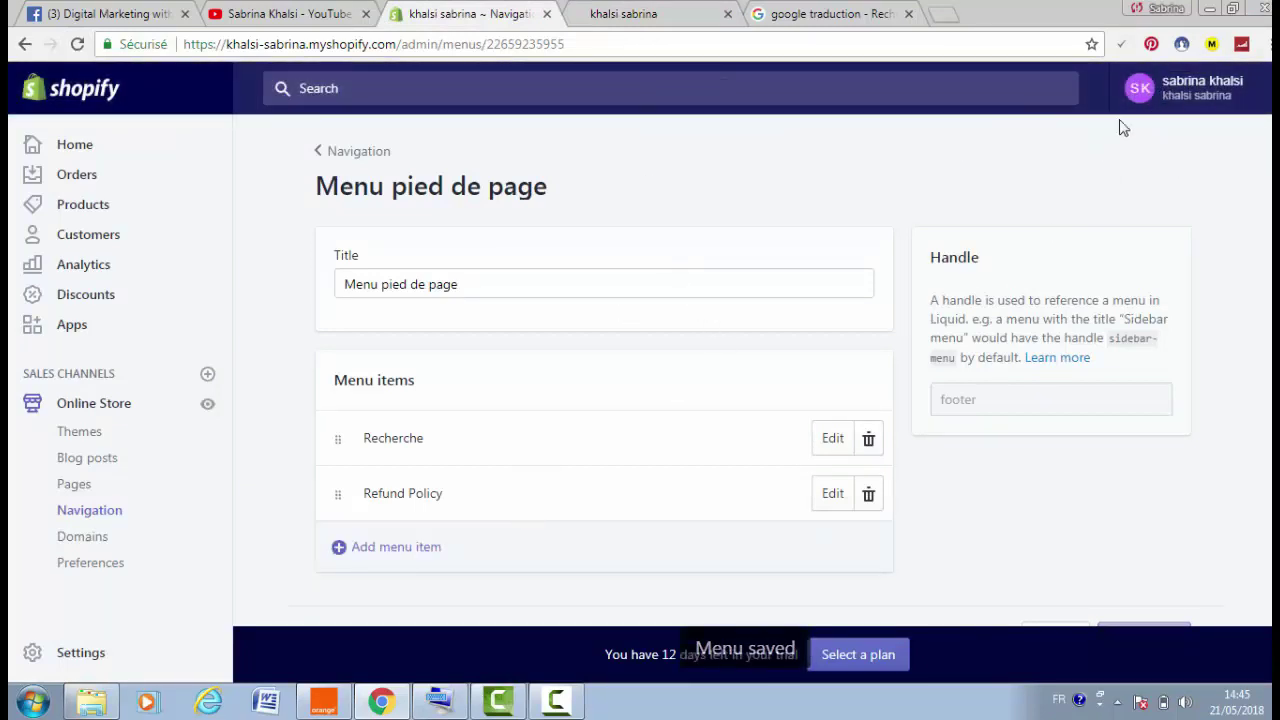
click(632, 13)
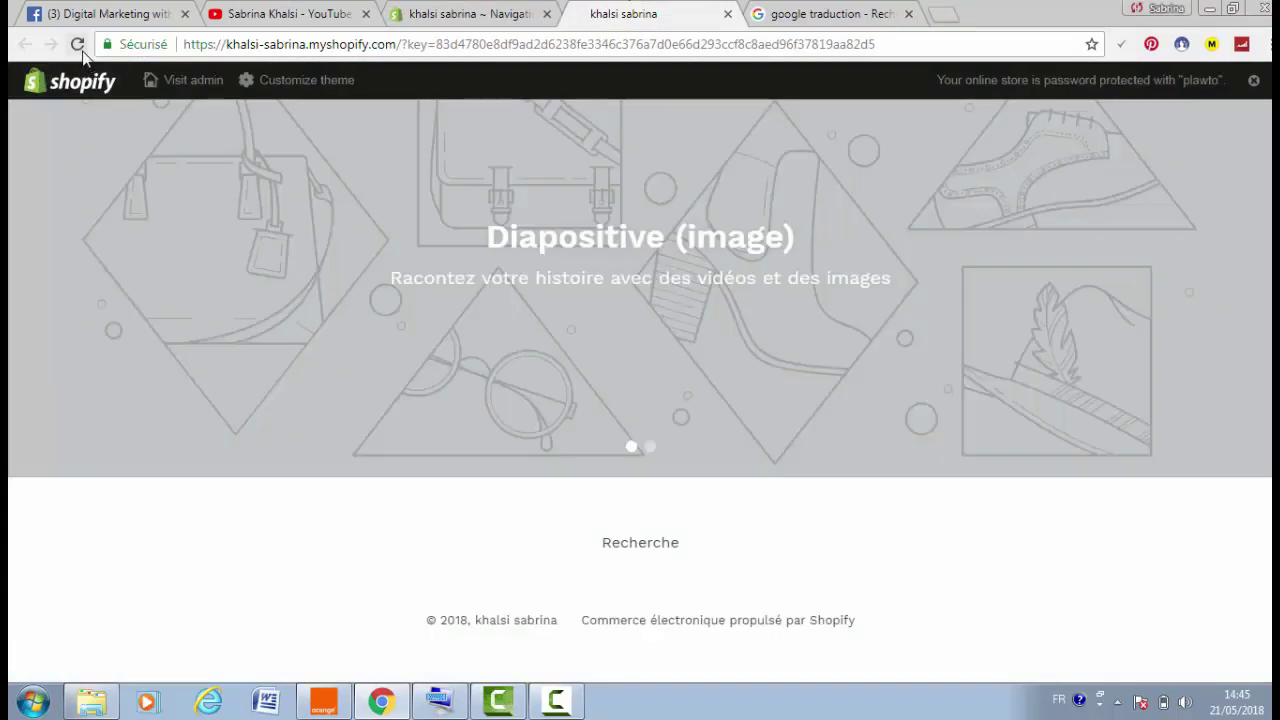
click(77, 44)
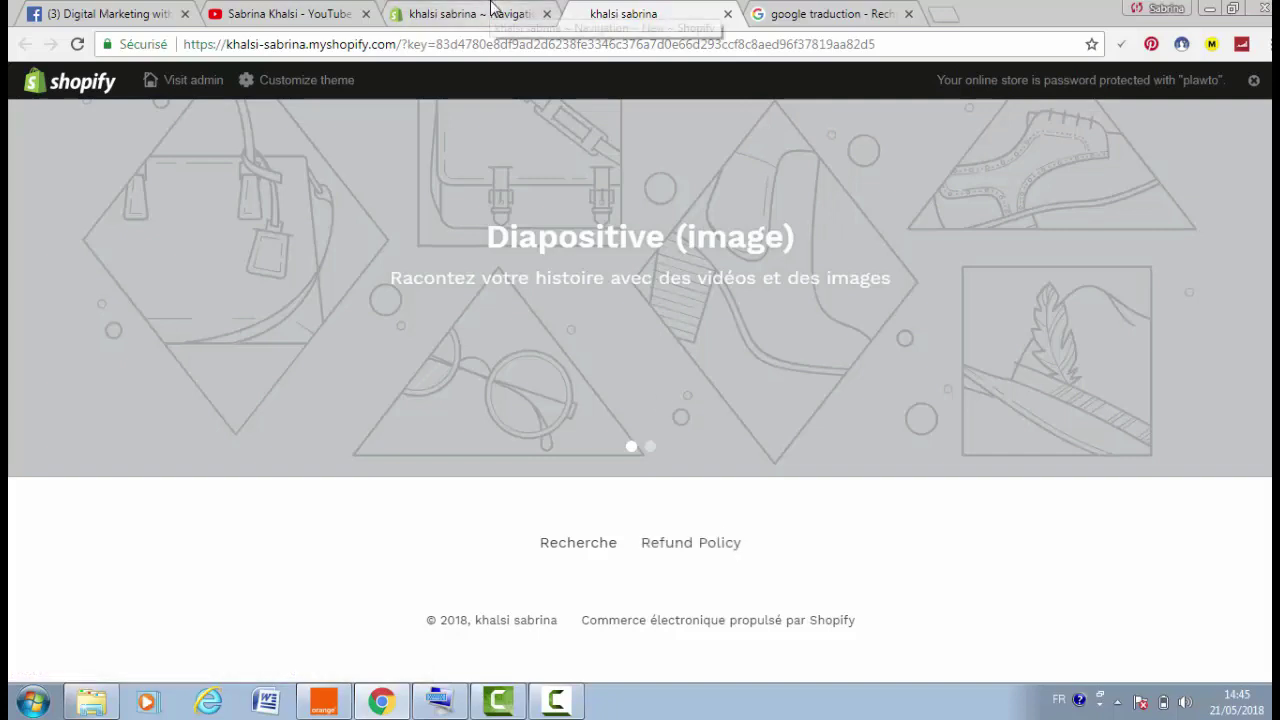
click(497, 14)
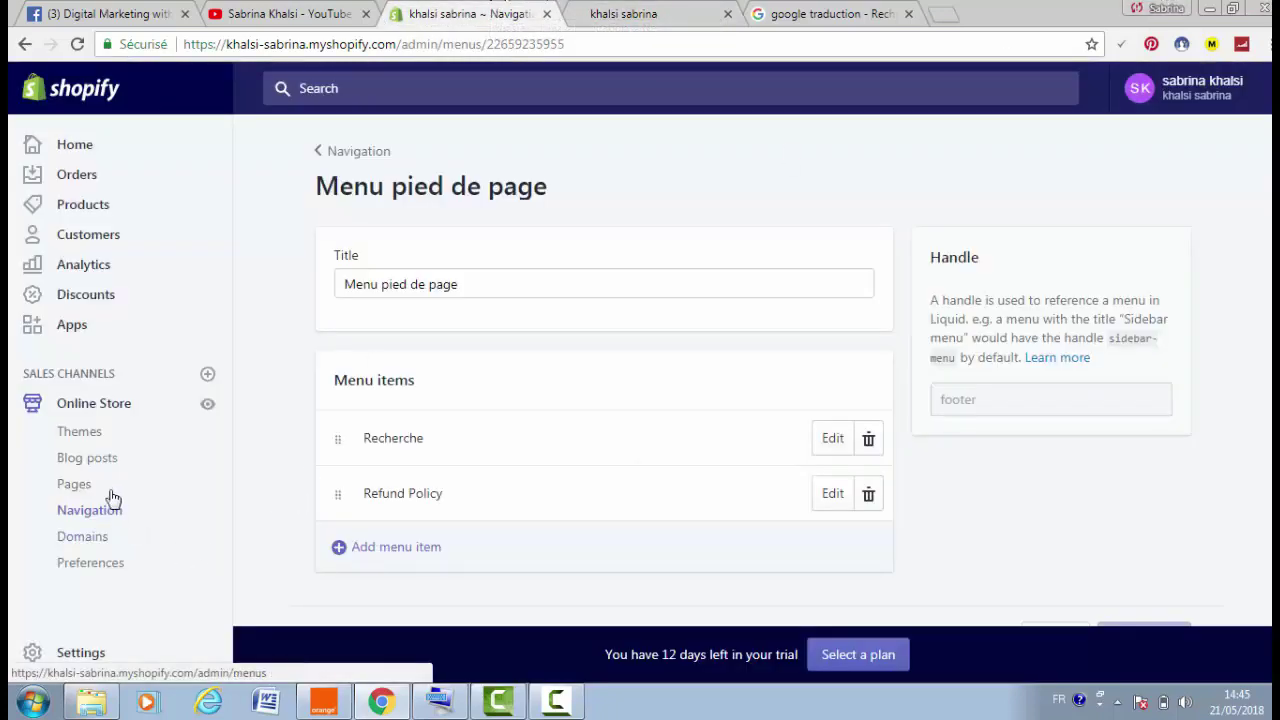
Fill the Settings > Checkout Privacy policy box with a sample policy, then return to Themes
click(86, 653)
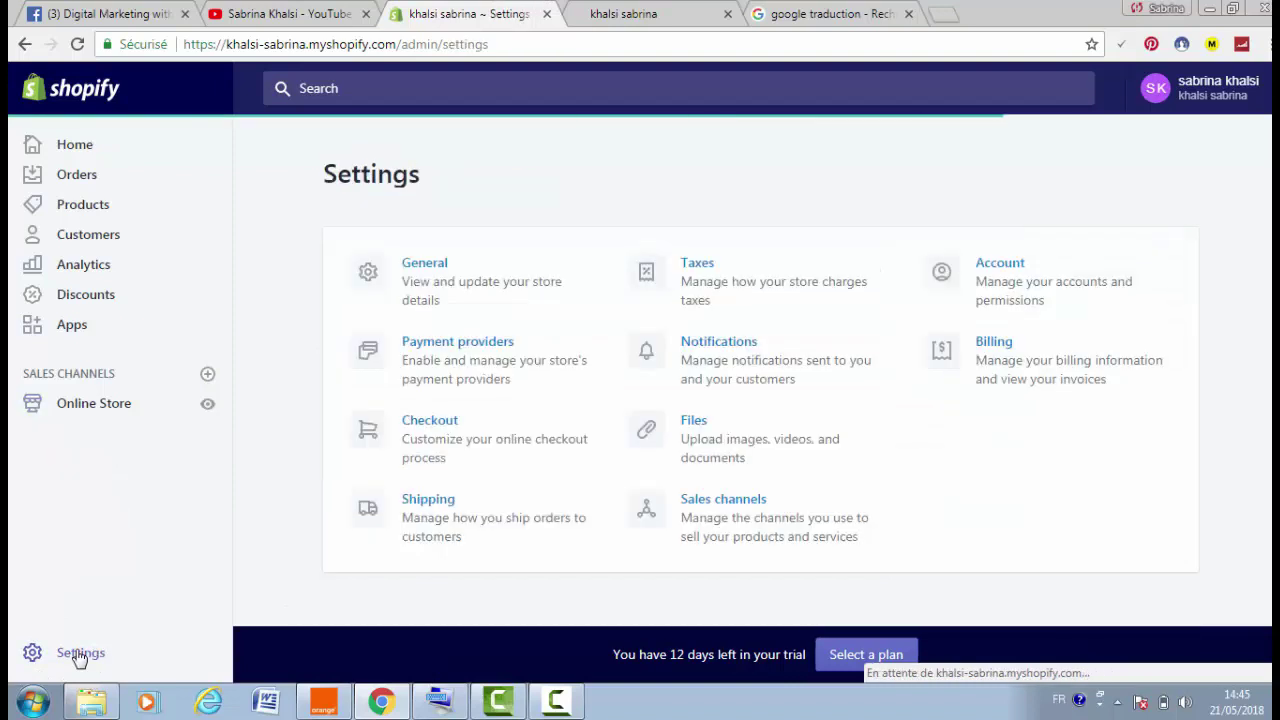
click(460, 443)
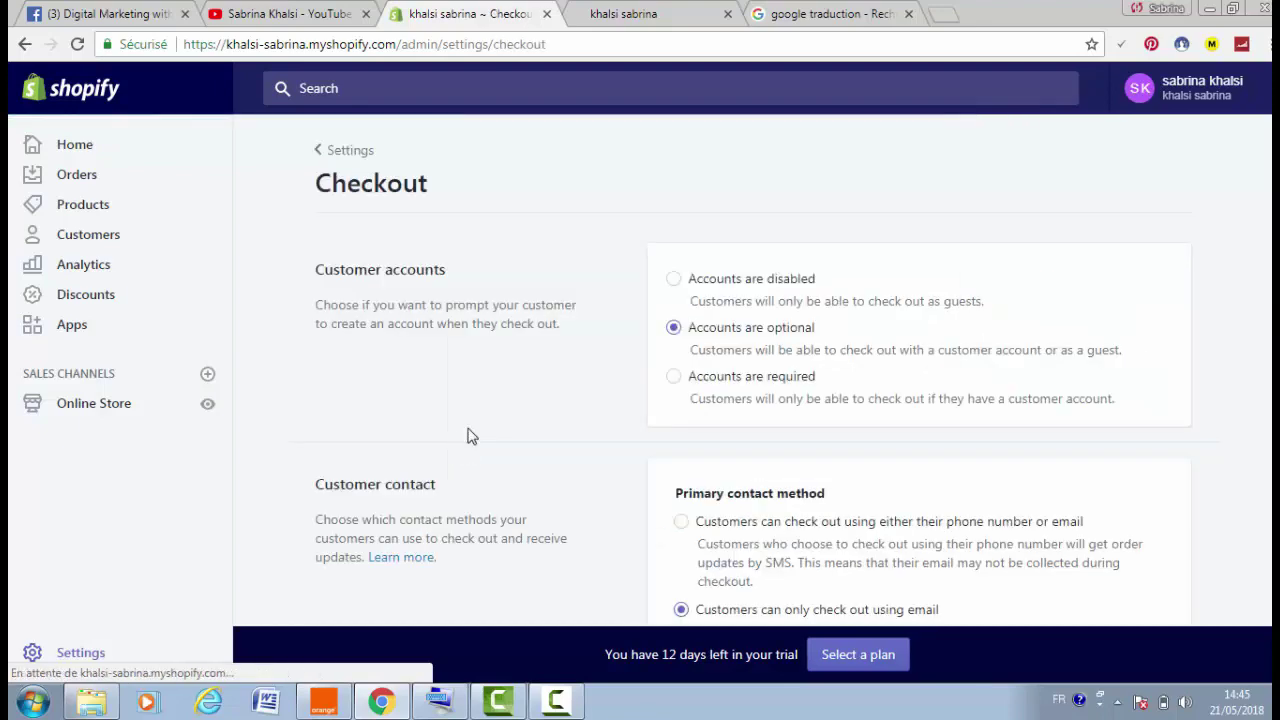
scroll(750, 400, down, 20)
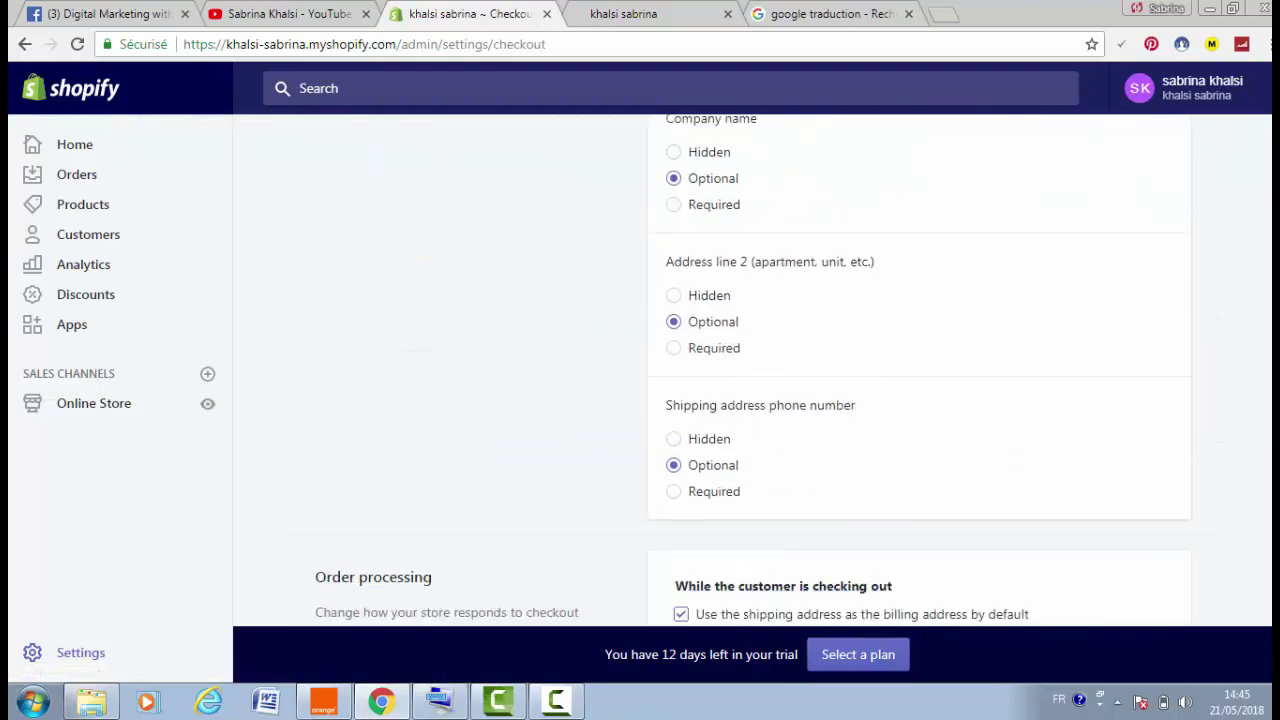
scroll(750, 400, down, 4)
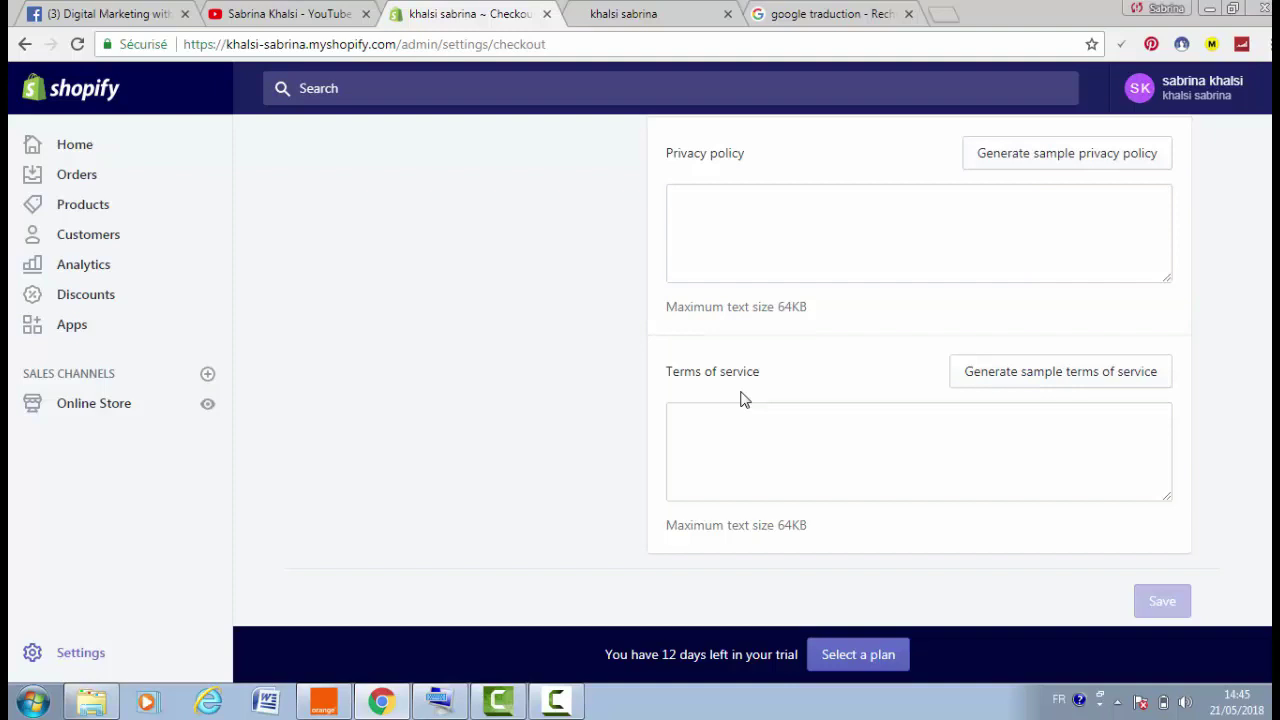
click(1138, 168)
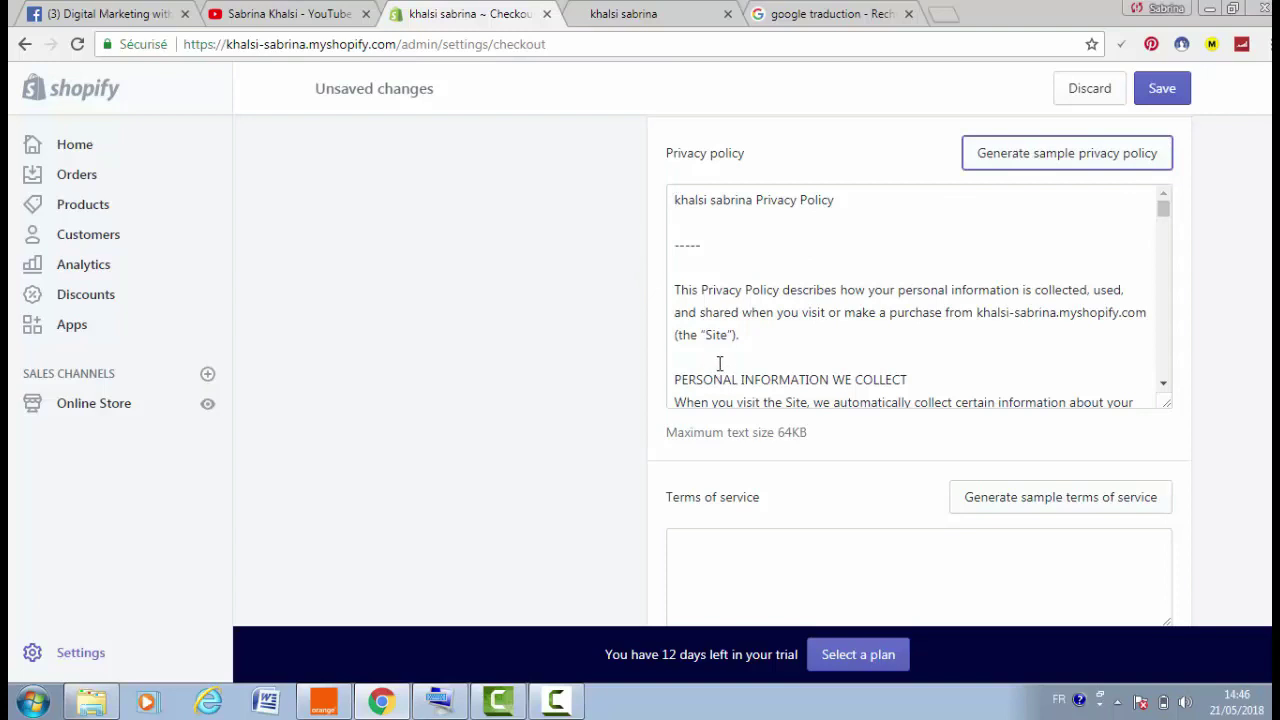
click(160, 410)
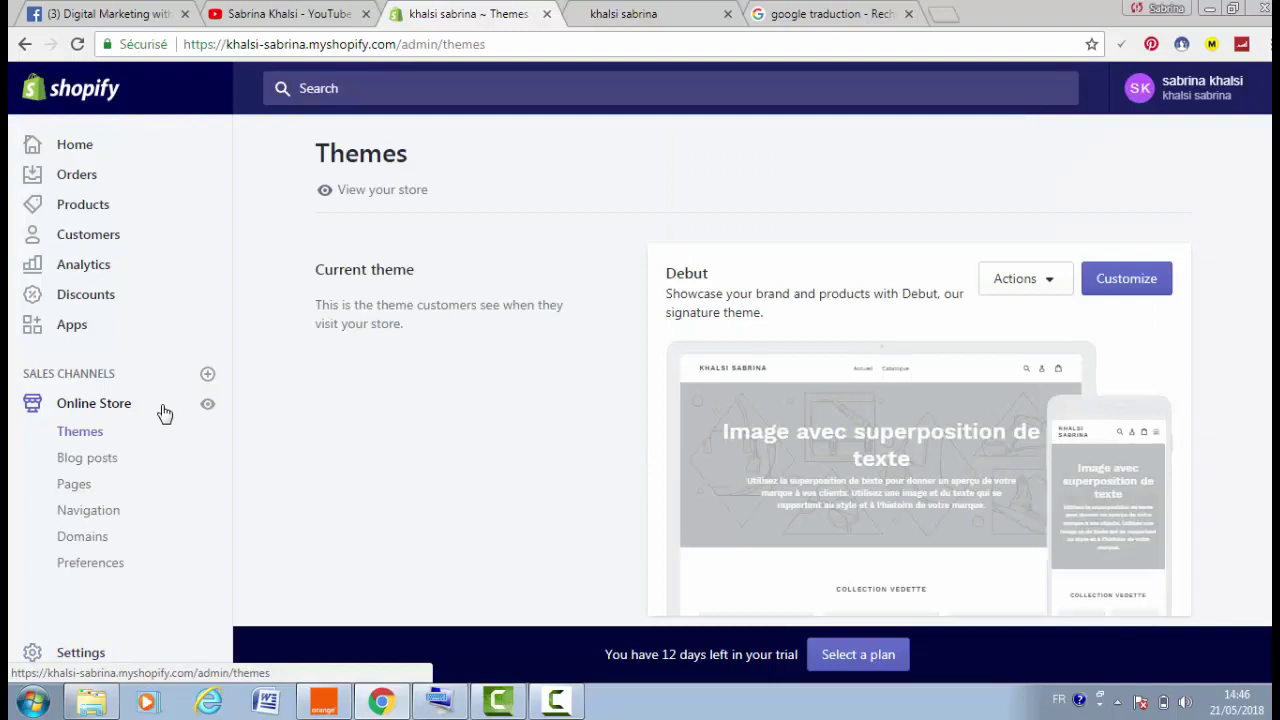
Generate a sample privacy policy in the store's checkout settings
click(98, 653)
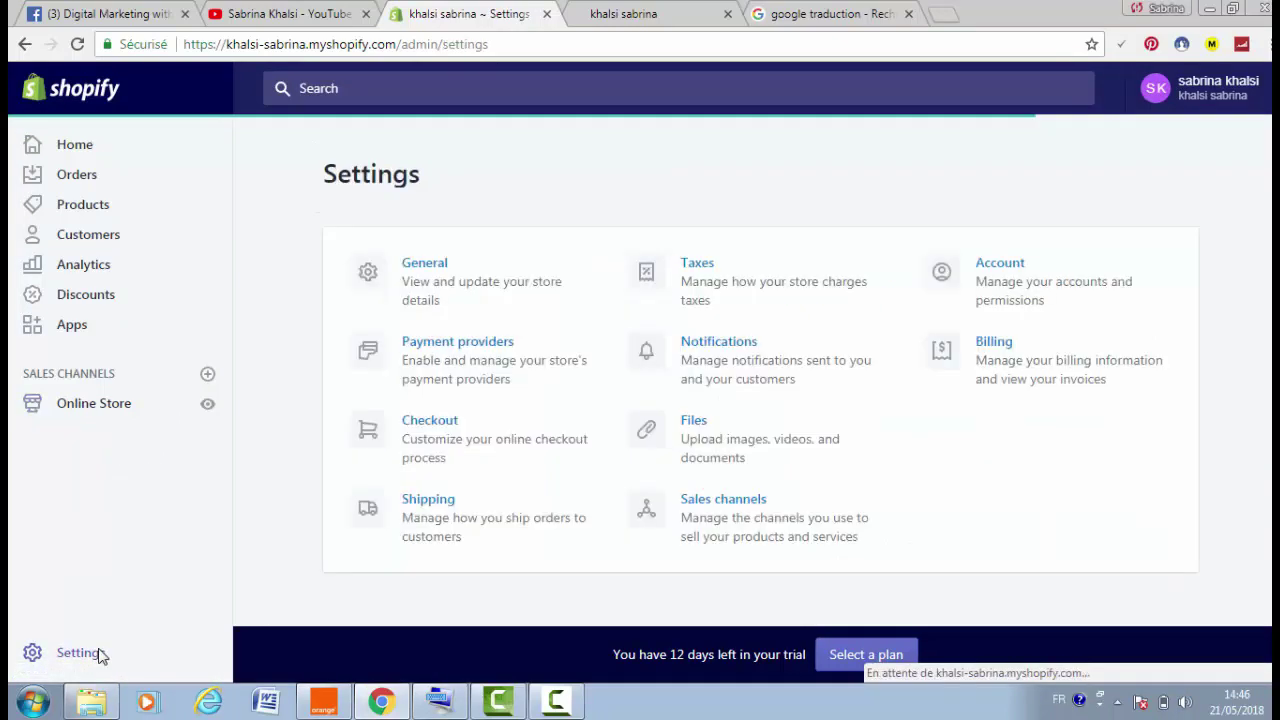
click(537, 460)
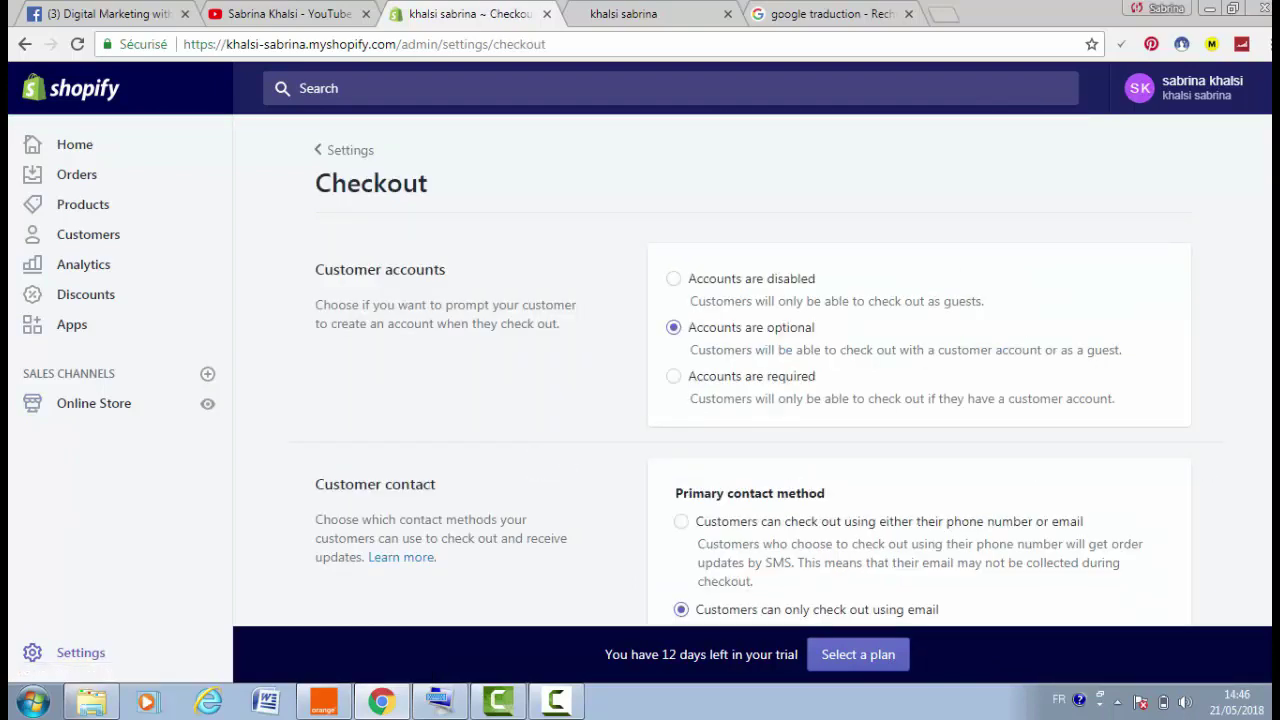
scroll(1265, 450, down, 15)
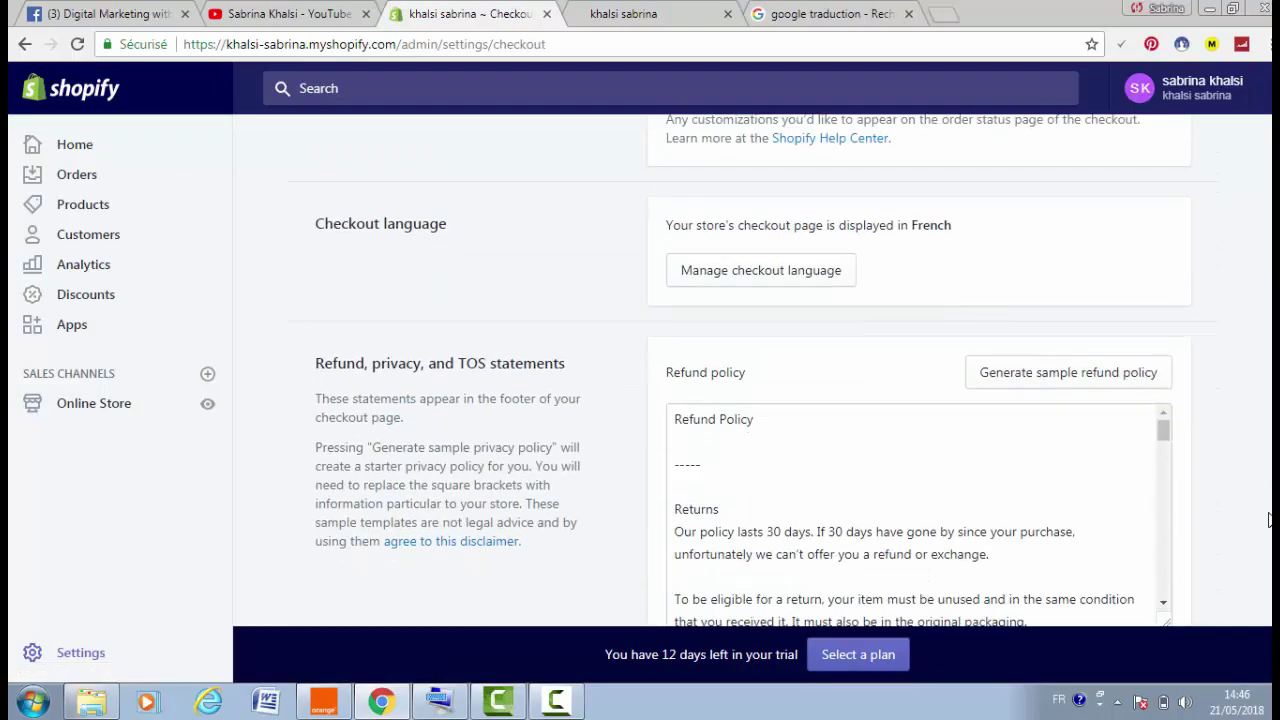
scroll(1268, 519, down, 3)
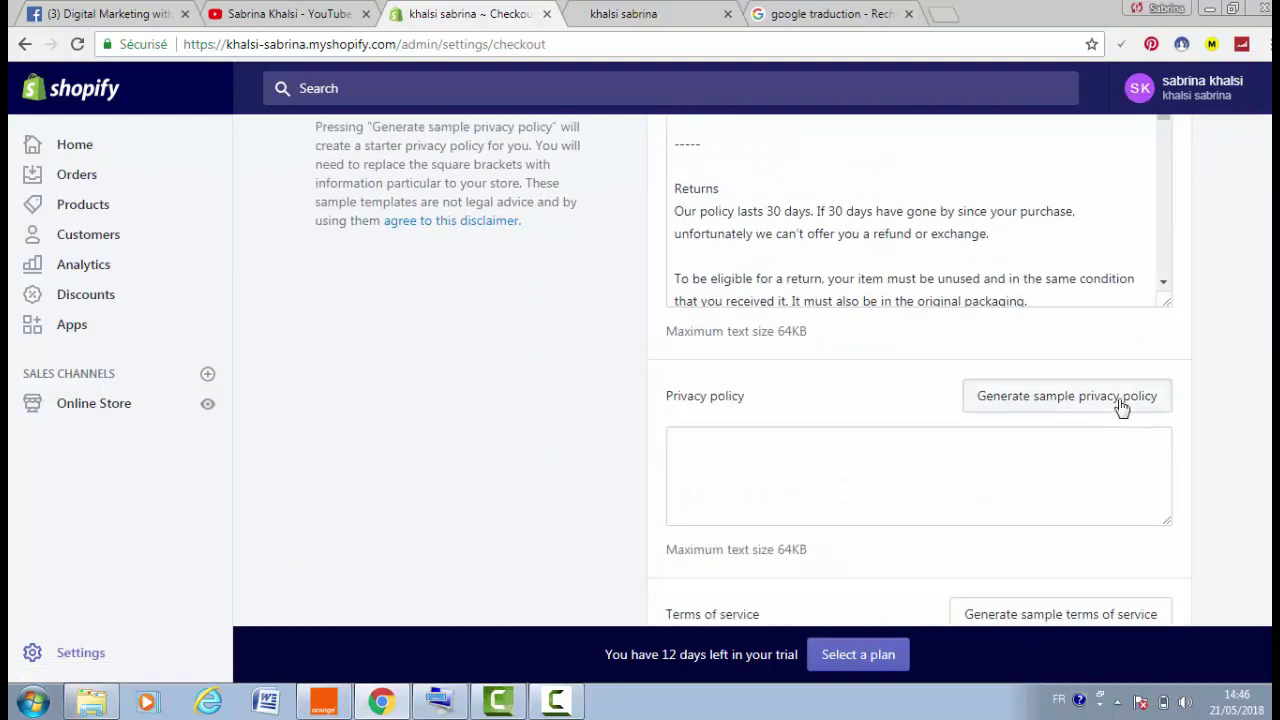
click(1120, 404)
Copy the full policy text, save the checkout settings, and return to Online Store
scroll(827, 308, down, 3)
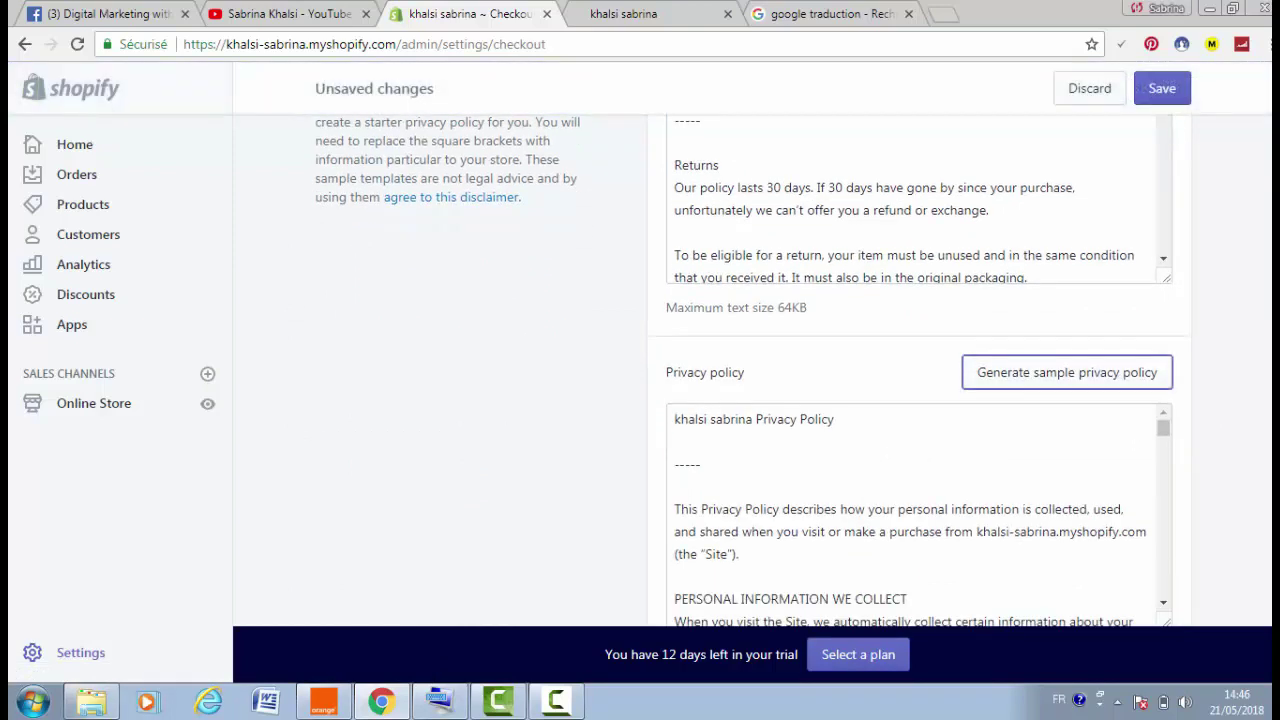
drag(672, 182, 801, 534)
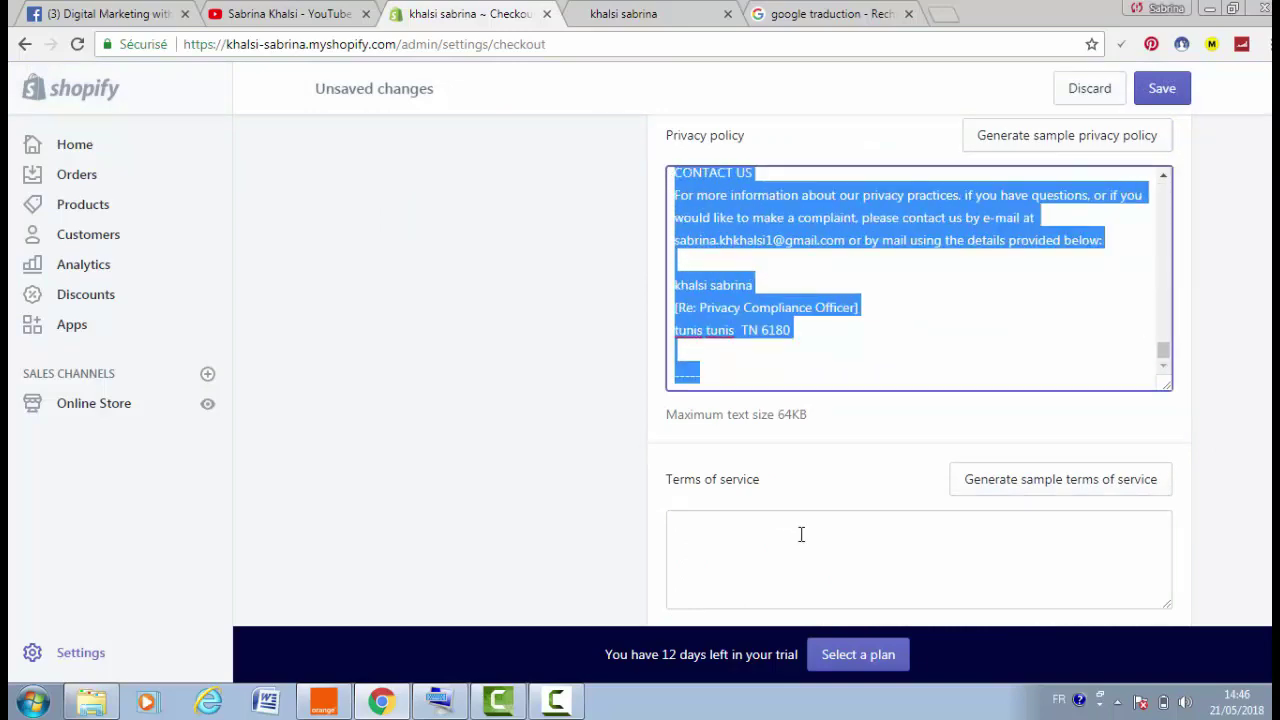
right_click(748, 300)
click(815, 334)
click(1175, 86)
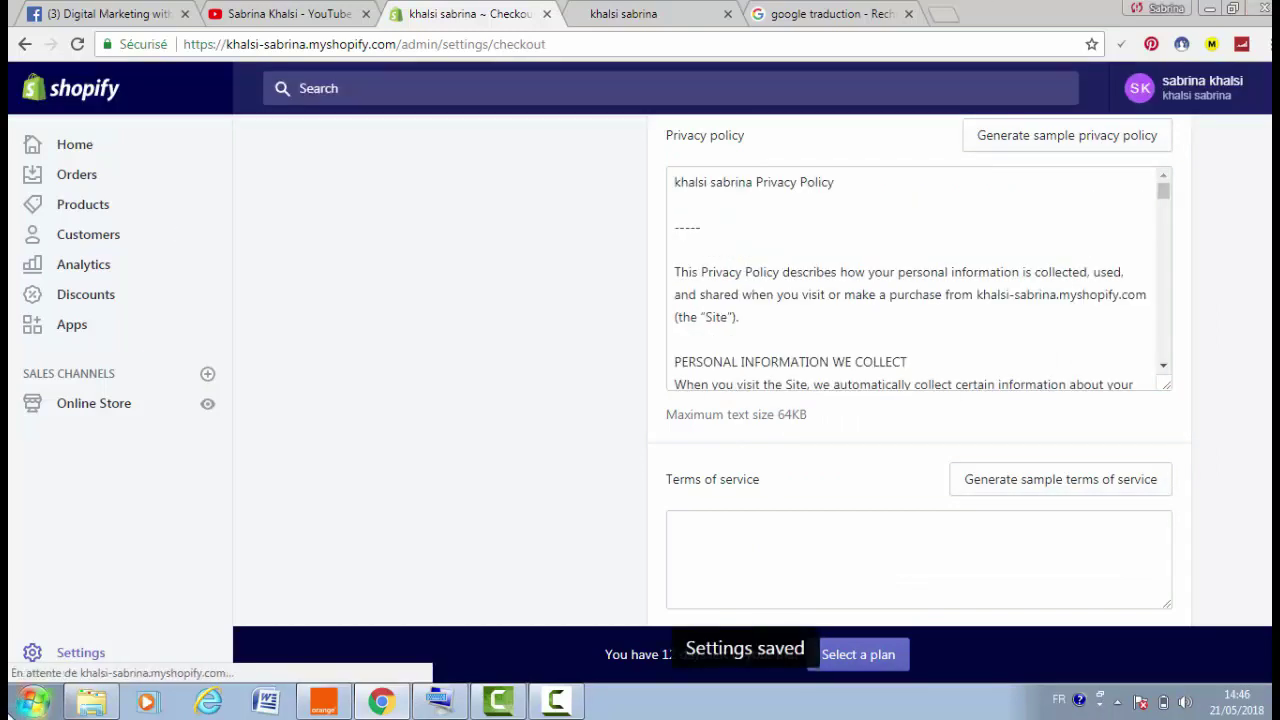
click(144, 410)
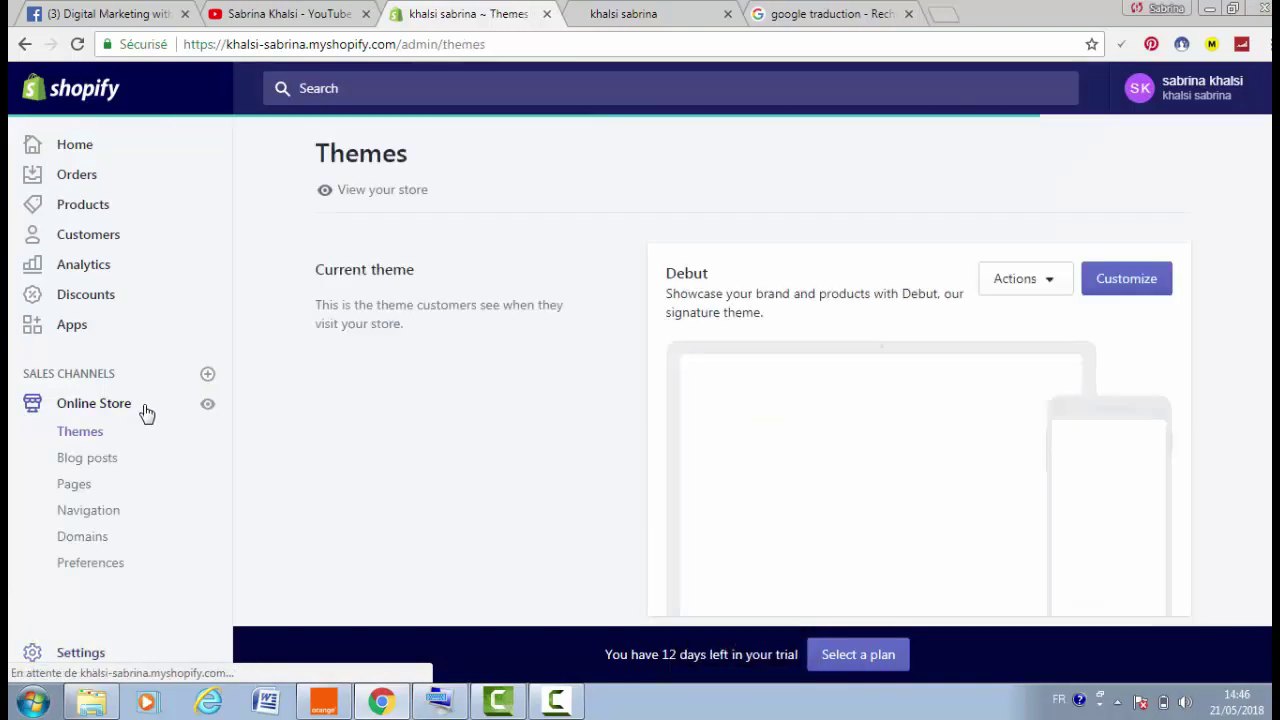
Create a new store page and paste the copied privacy policy into its content
click(76, 490)
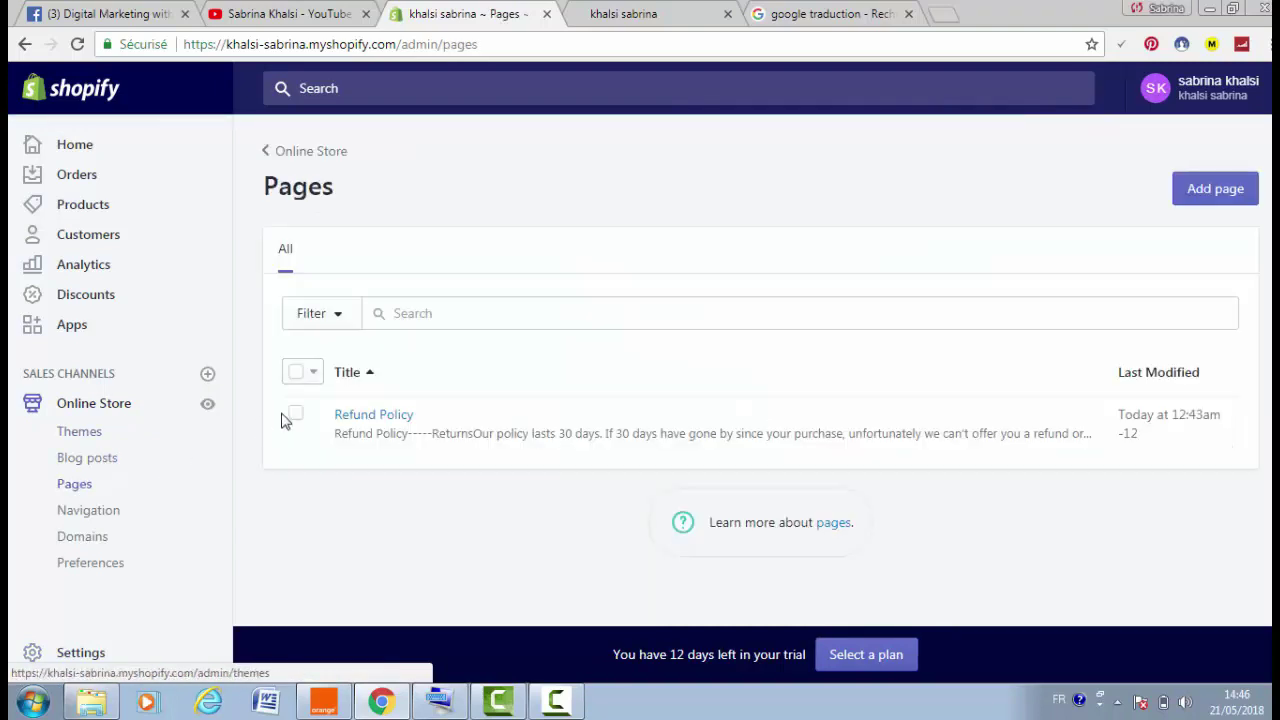
click(1224, 198)
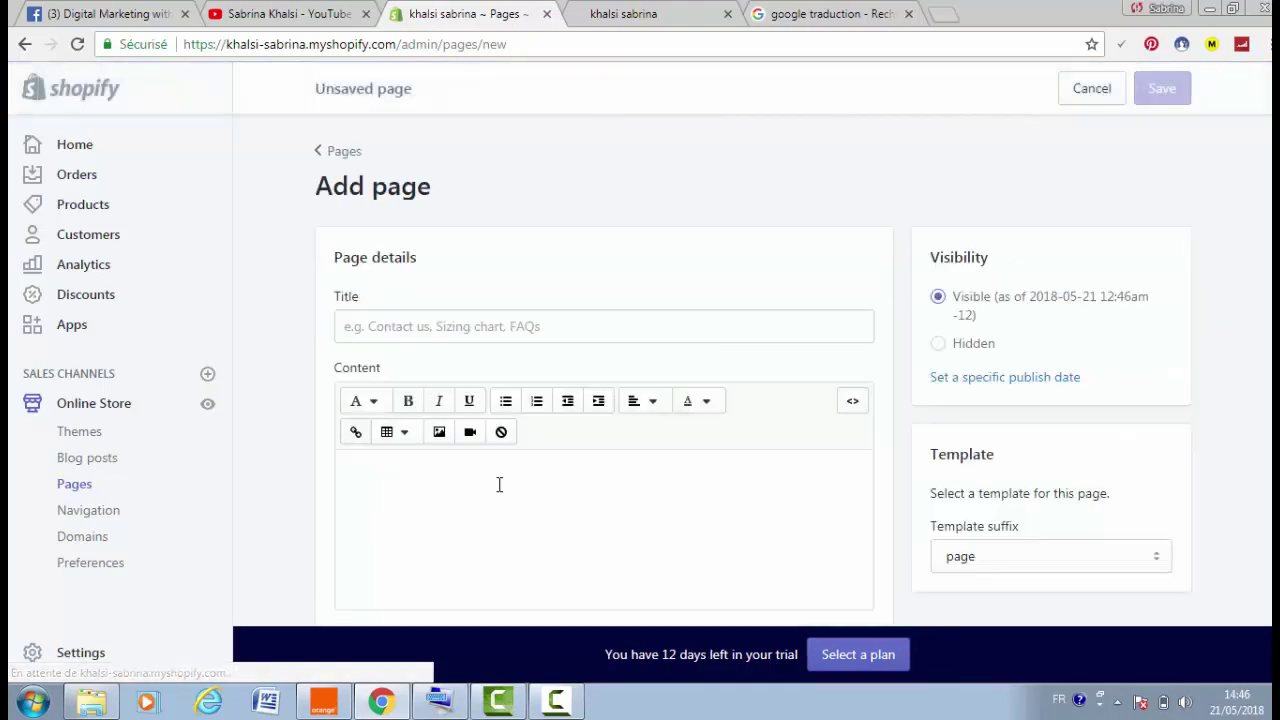
click(497, 486)
right_click(499, 486)
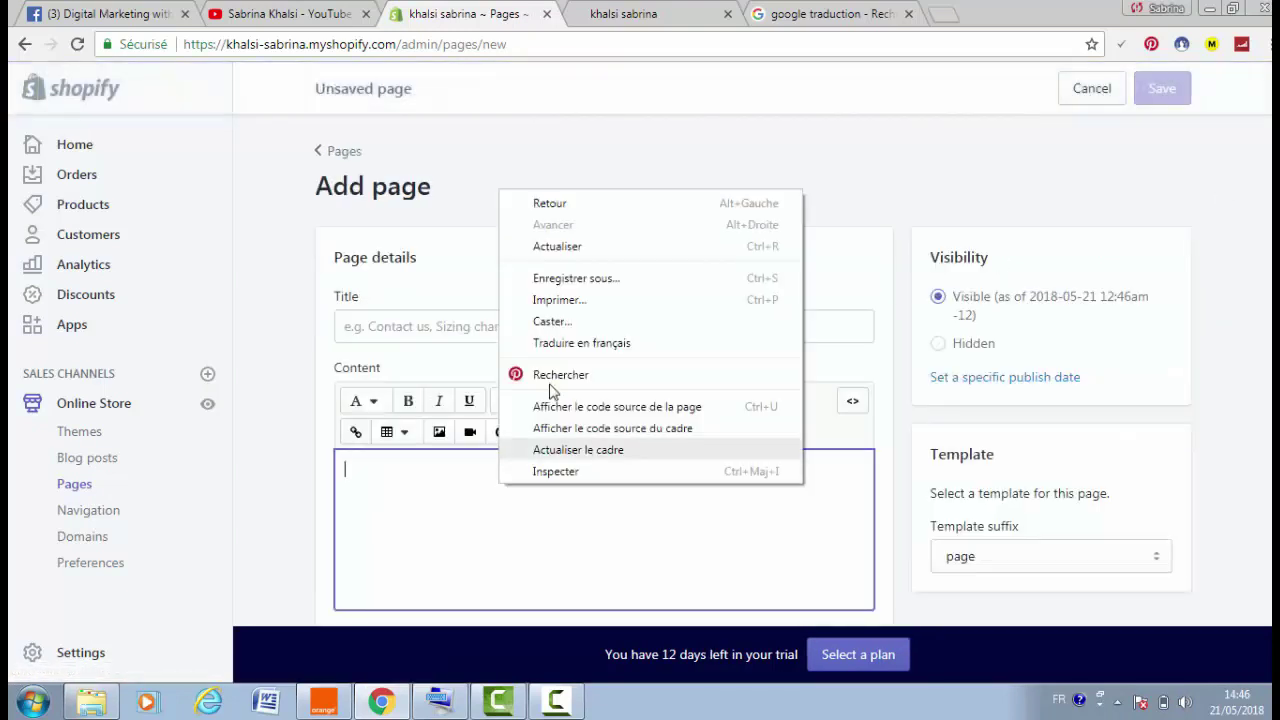
right_click(355, 470)
click(441, 296)
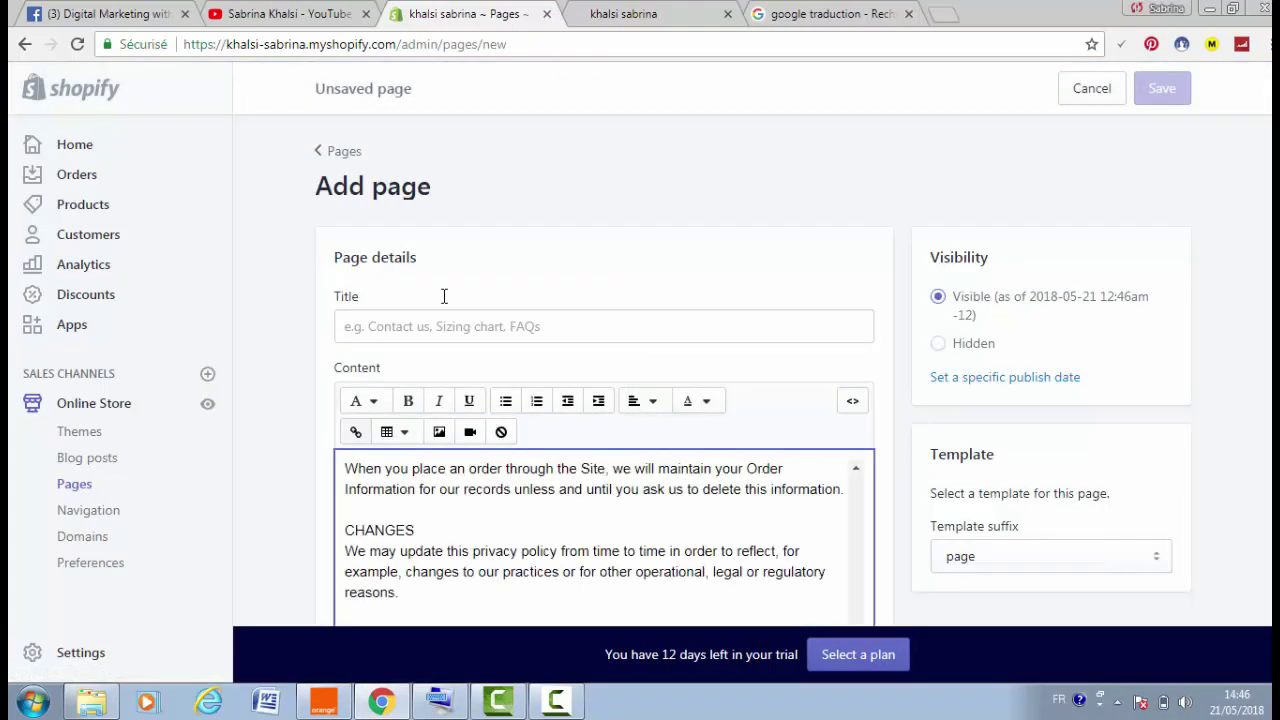
Delete the store name so the first line reads just 'Privacy Policy'
scroll(1202, 489, down, 3)
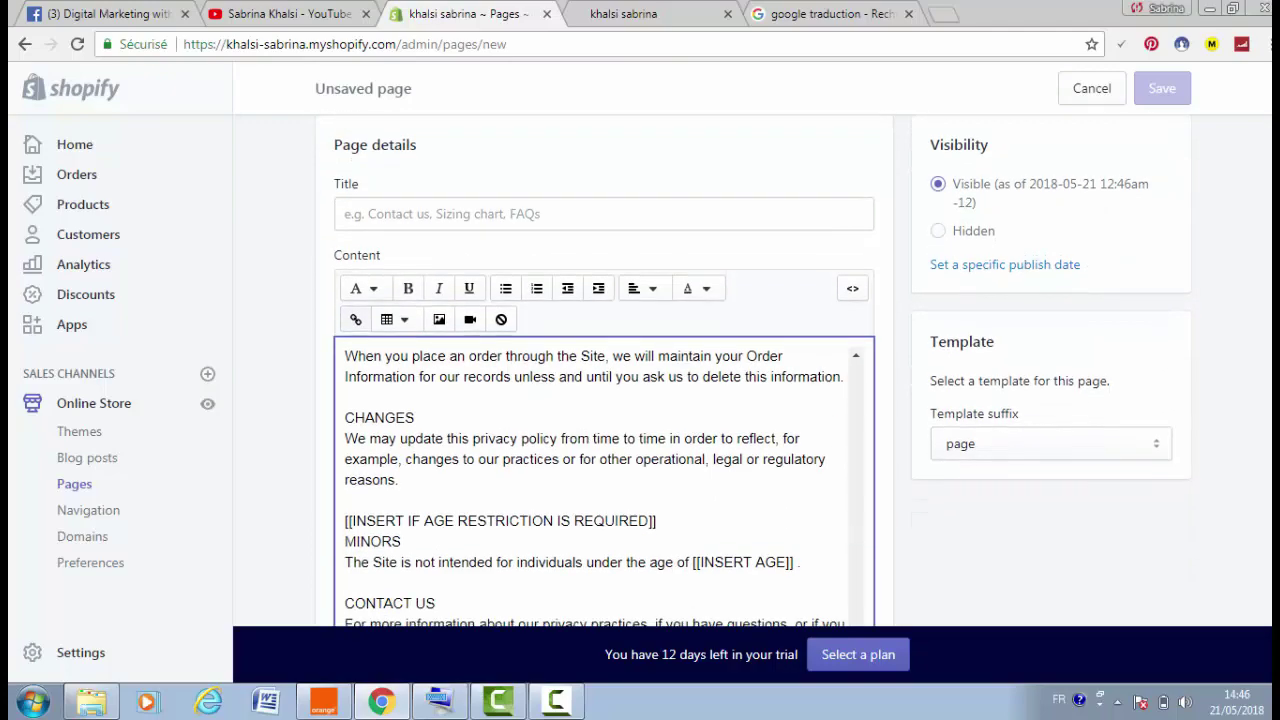
drag(849, 619, 894, 246)
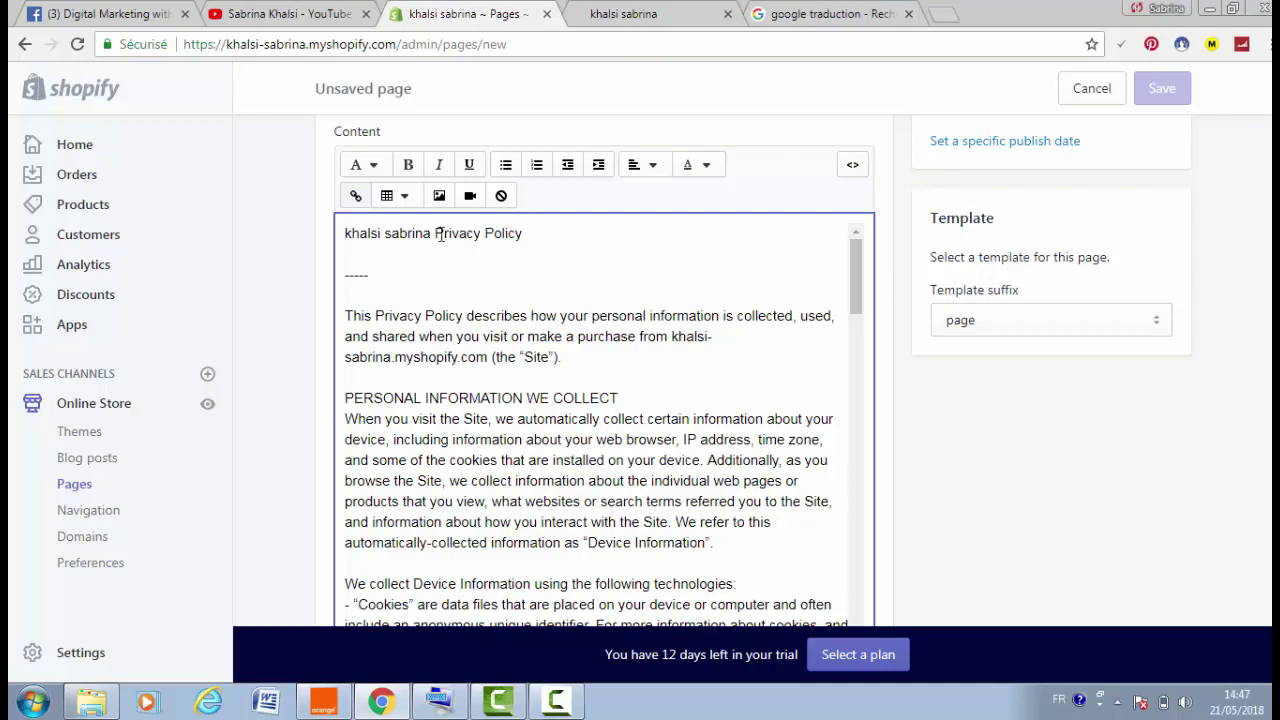
drag(435, 233, 522, 234)
click(306, 248)
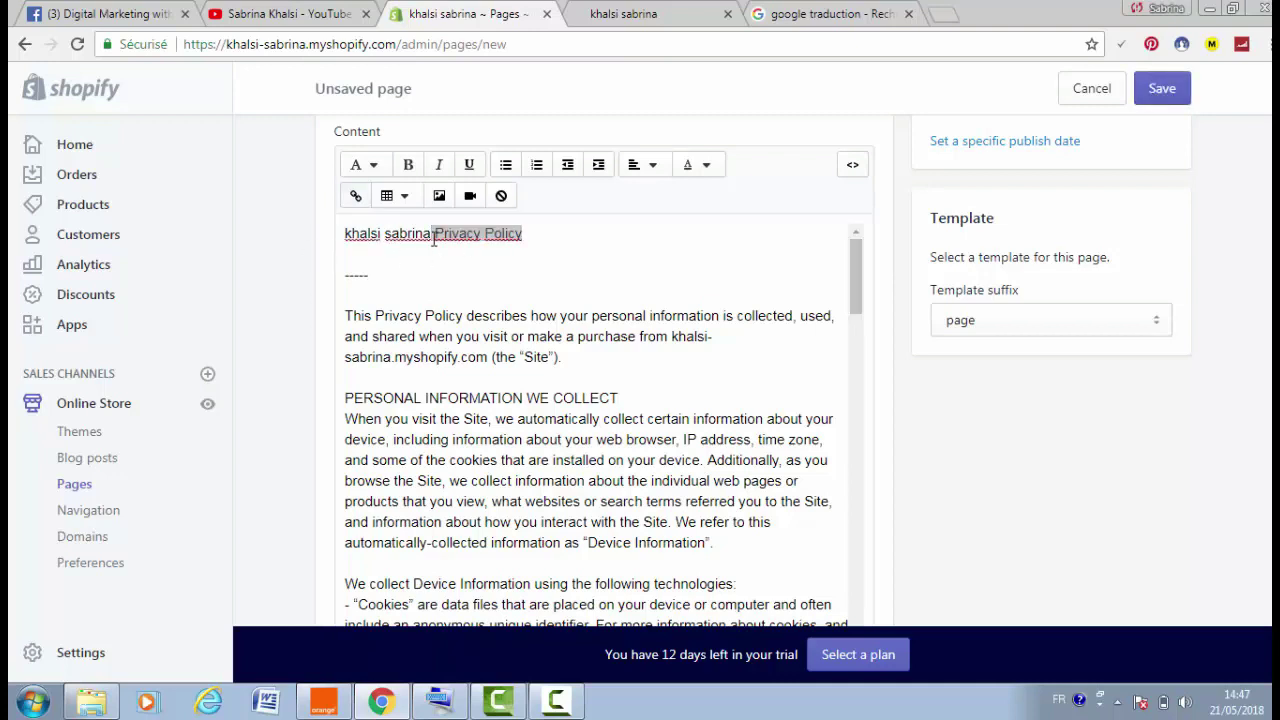
drag(434, 236, 309, 234)
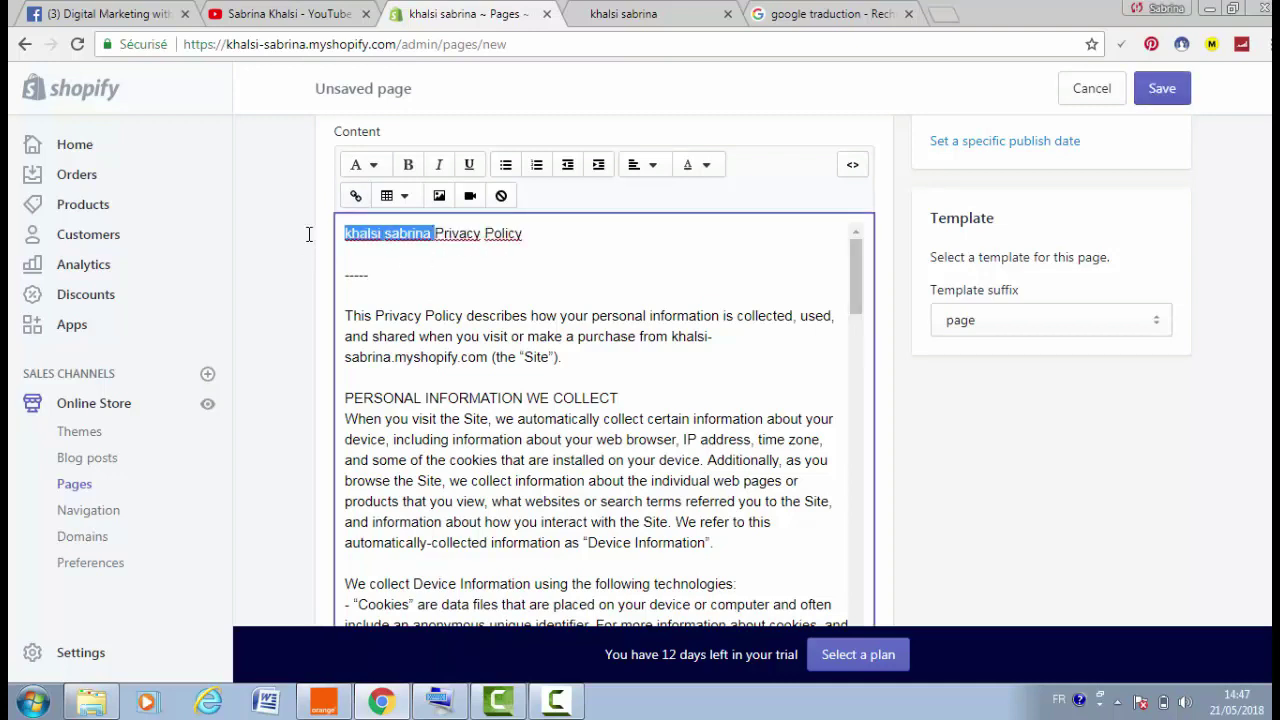
key(BackSpace)
drag(432, 234, 345, 229)
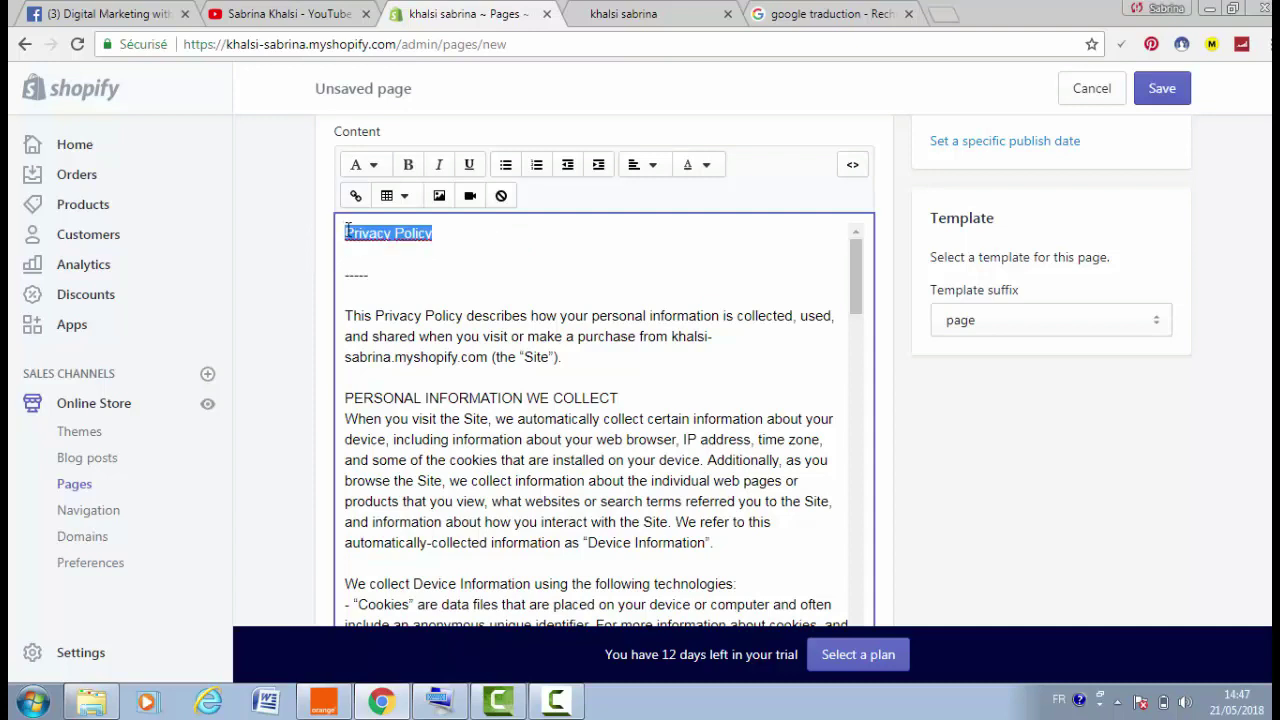
right_click(347, 229)
Copy the heading and paste 'Privacy Policy' as the page title
click(420, 262)
scroll(430, 262, up, 1)
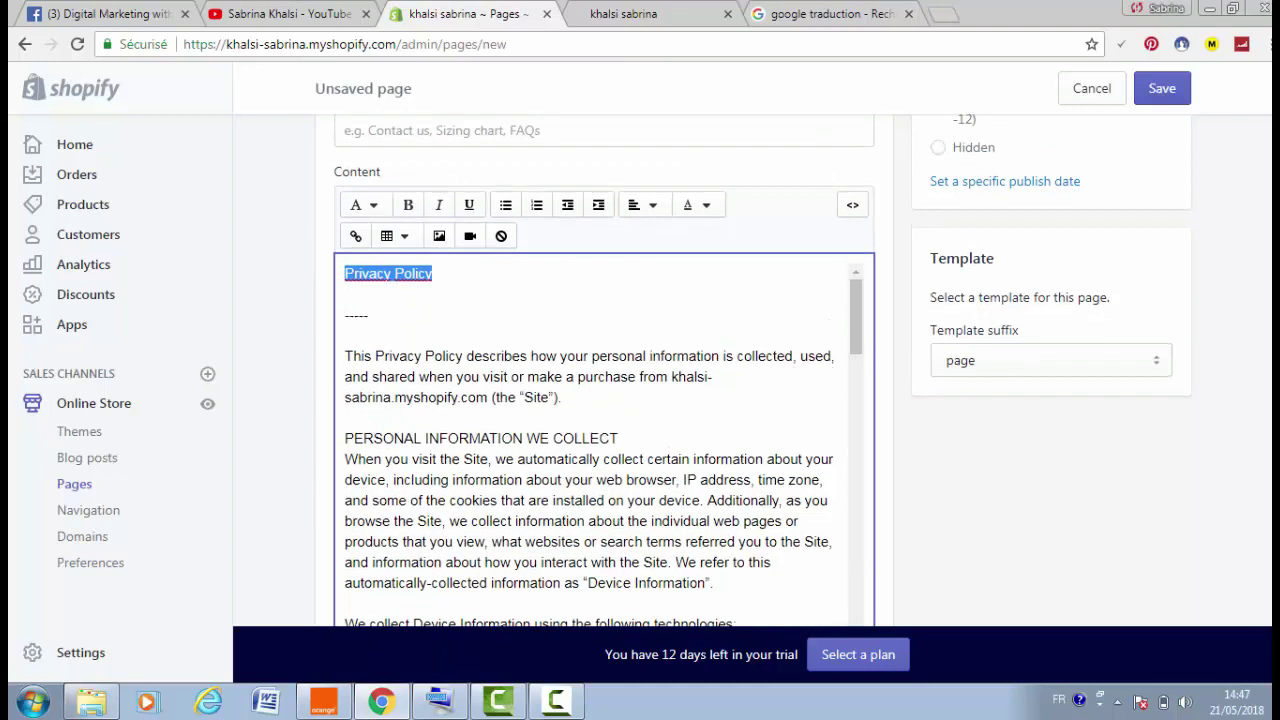
scroll(323, 203, up, 2)
click(376, 236)
right_click(378, 236)
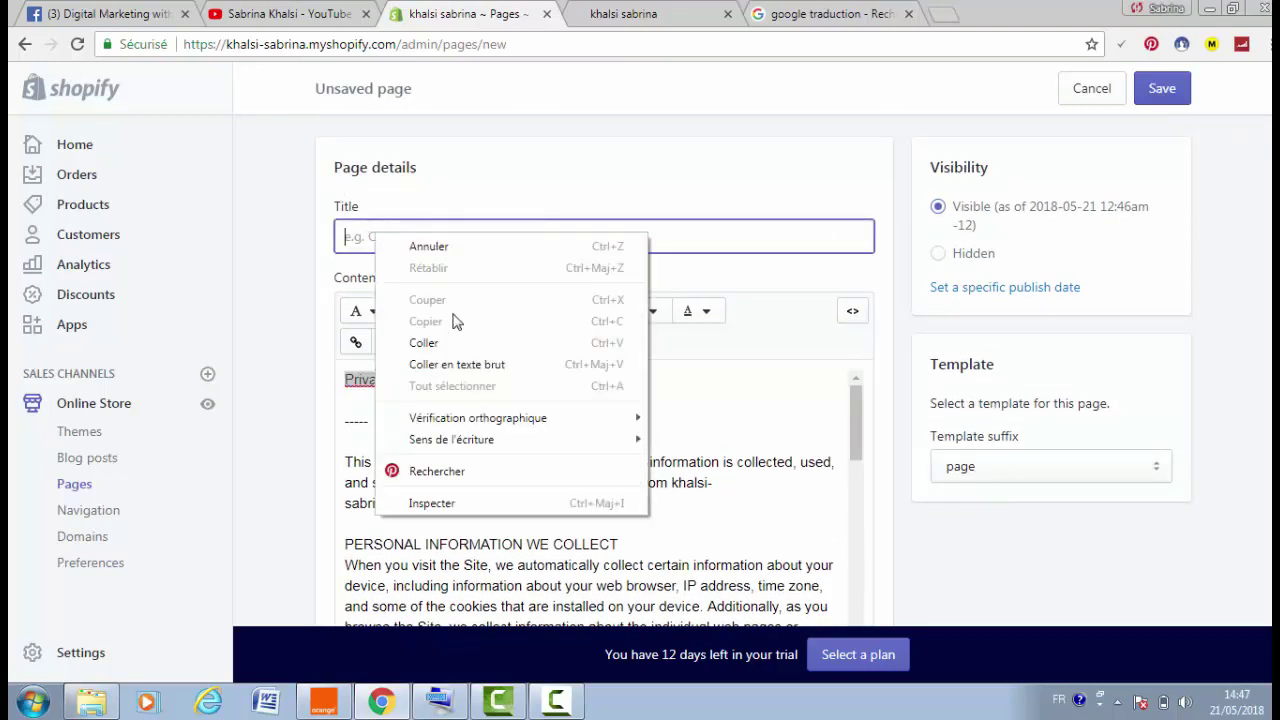
click(462, 345)
Make the 'Privacy Policy' heading line in the content bold
drag(486, 386, 430, 381)
click(408, 310)
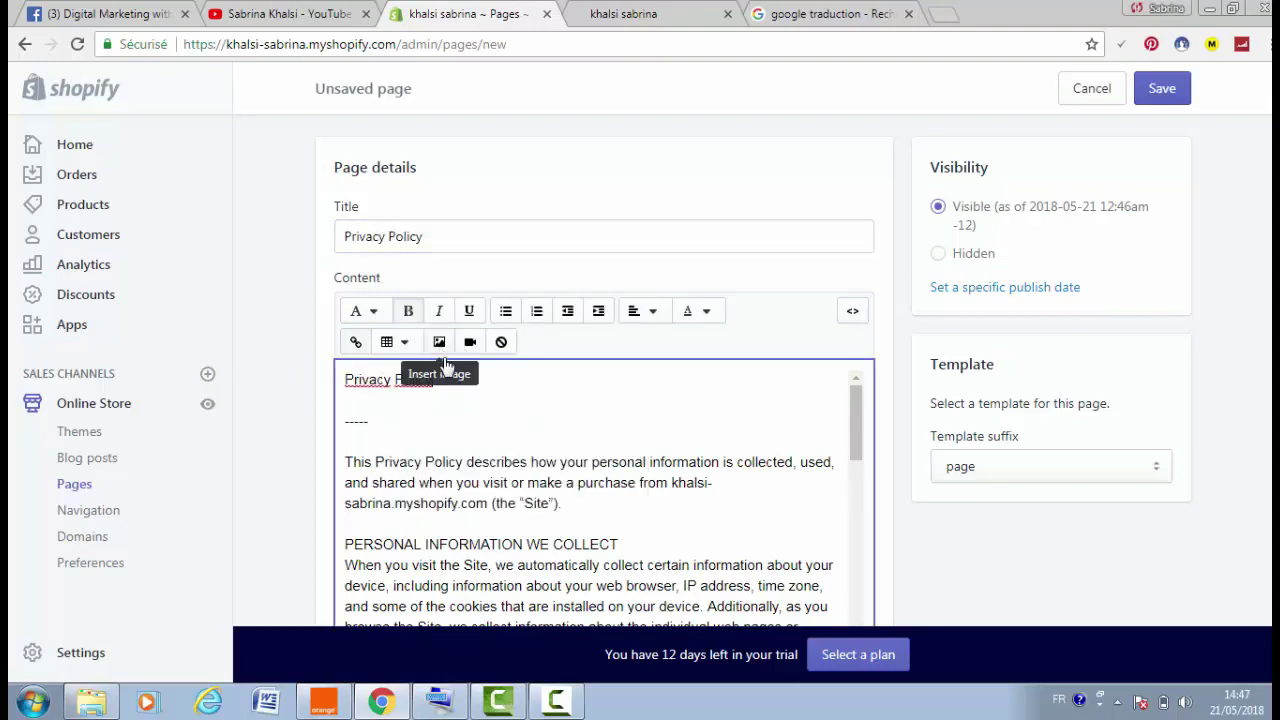
triple_click(406, 379)
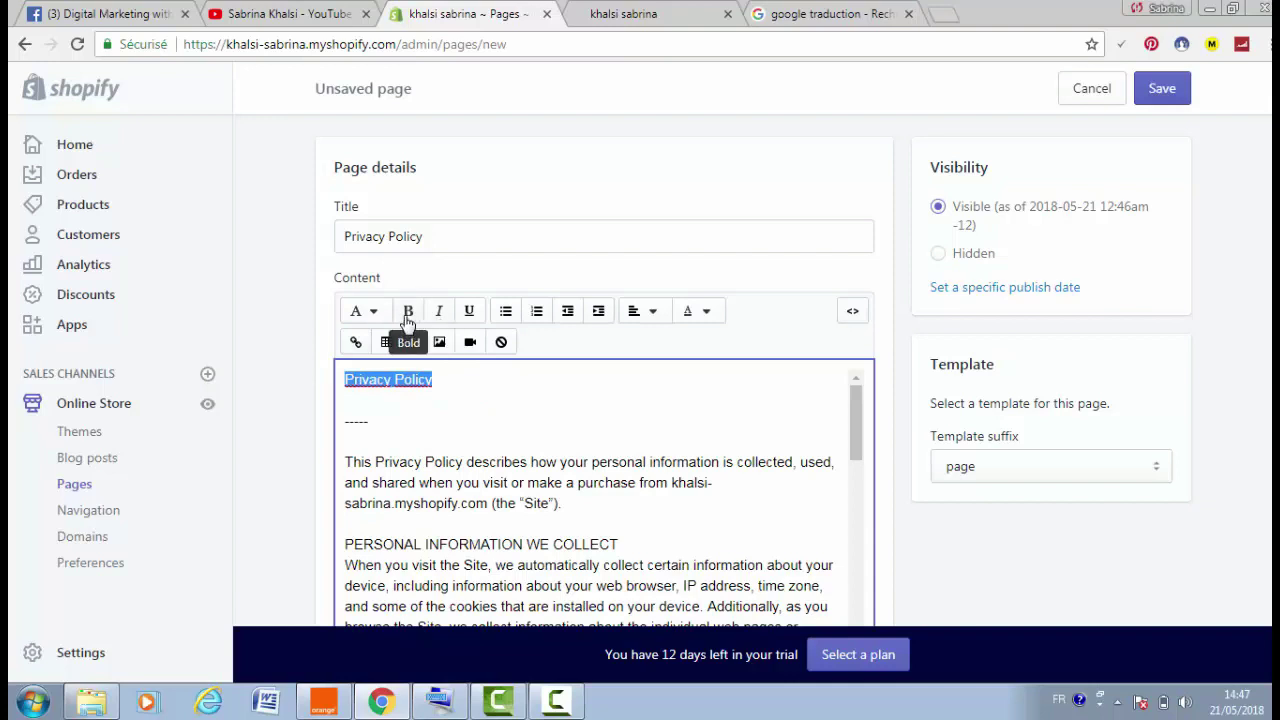
click(408, 310)
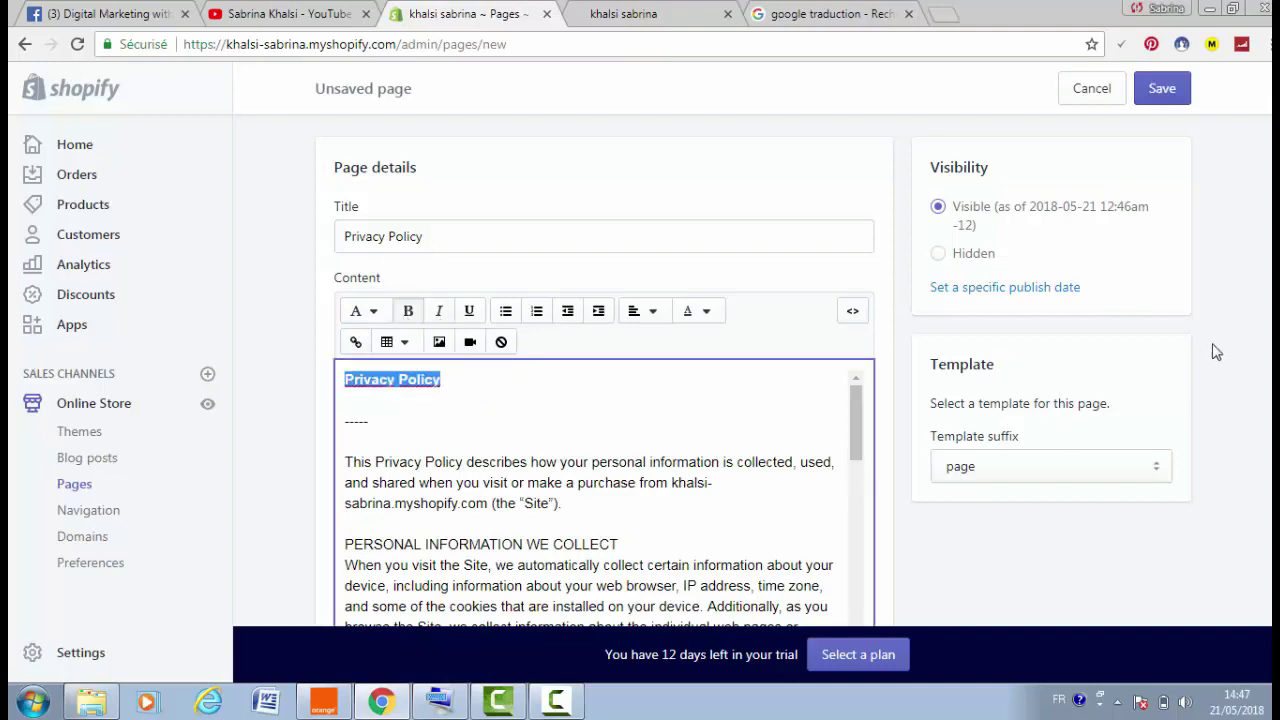
Delete the postal address line from the contact details and save the page
scroll(1190, 395, down, 2)
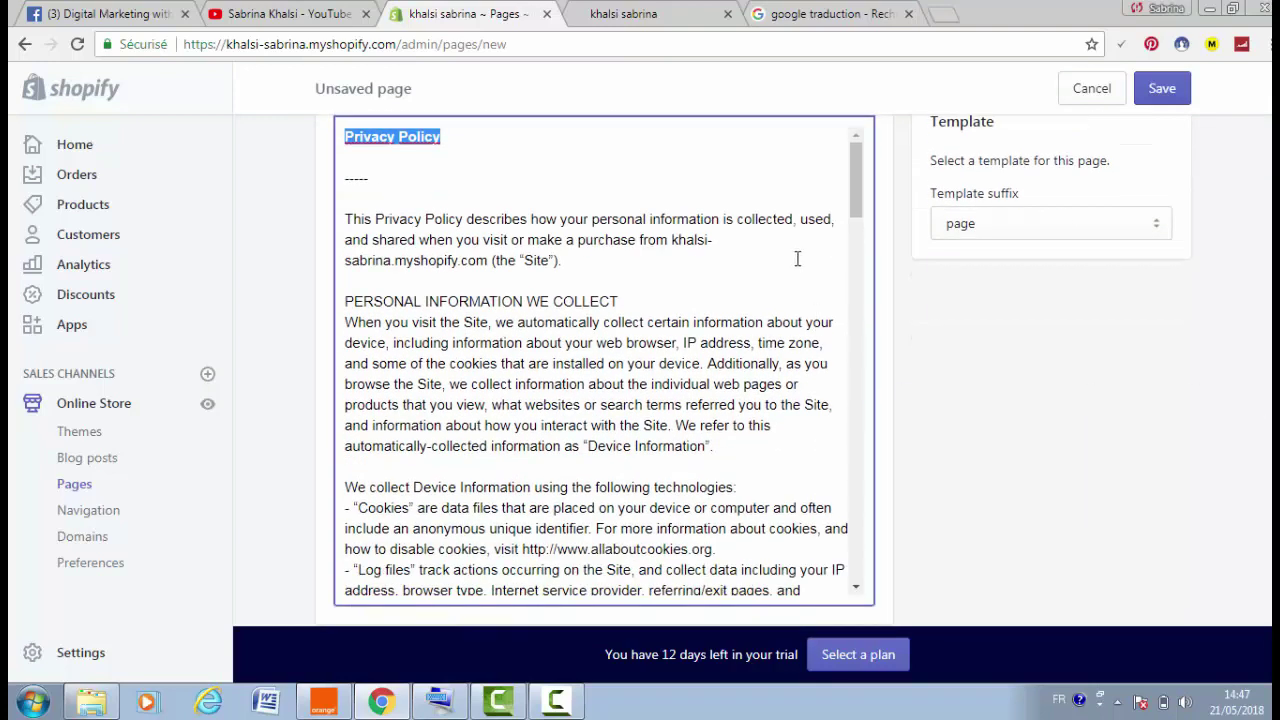
triple_click(835, 265)
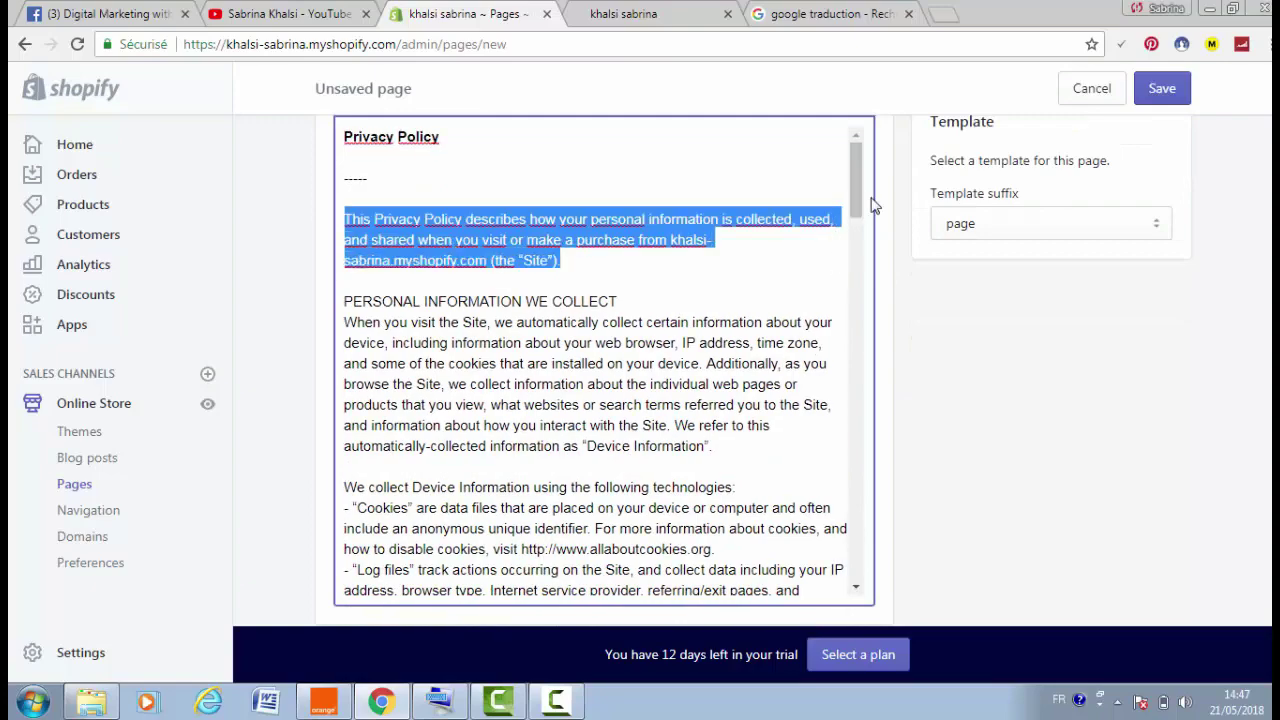
drag(856, 200, 866, 597)
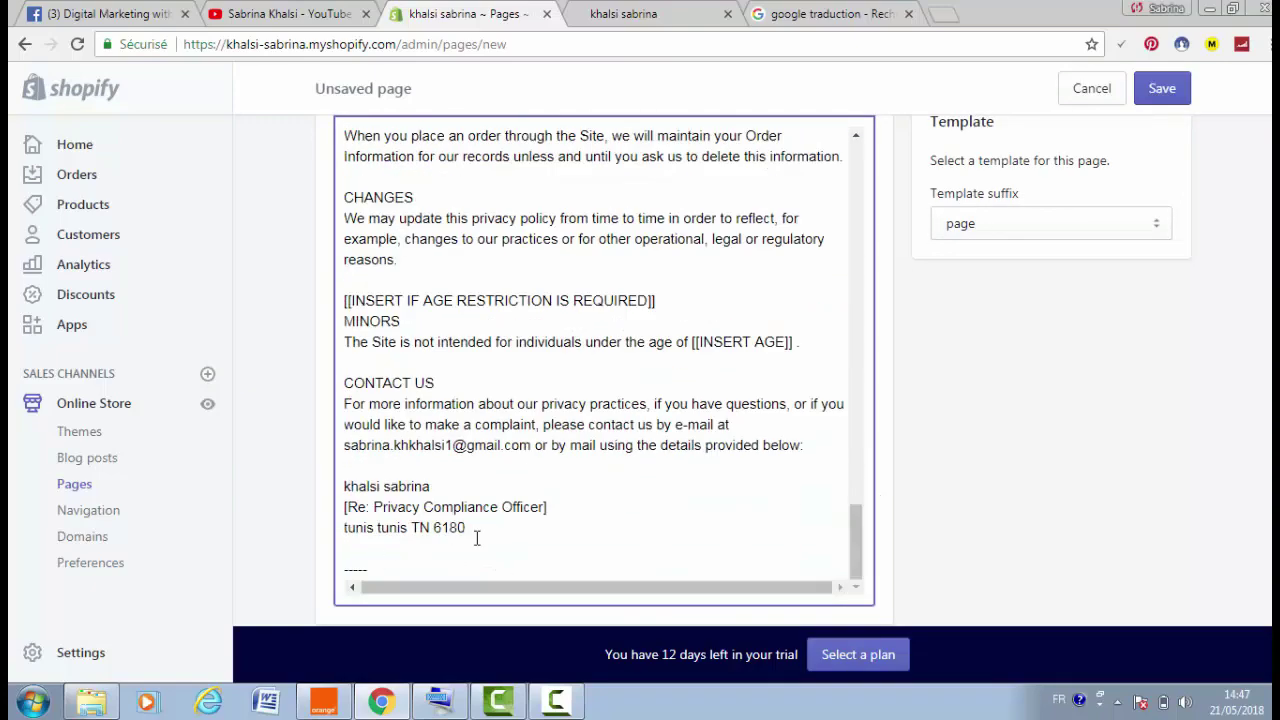
drag(472, 527, 348, 522)
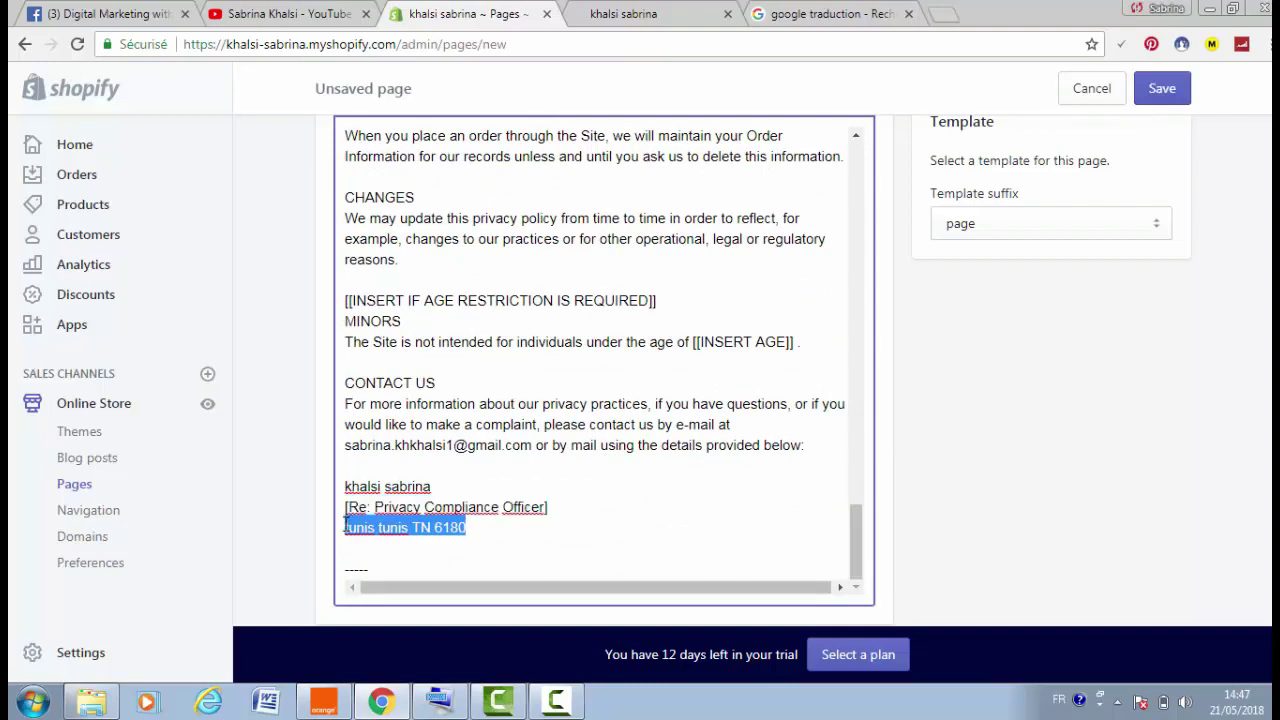
key(BackSpace)
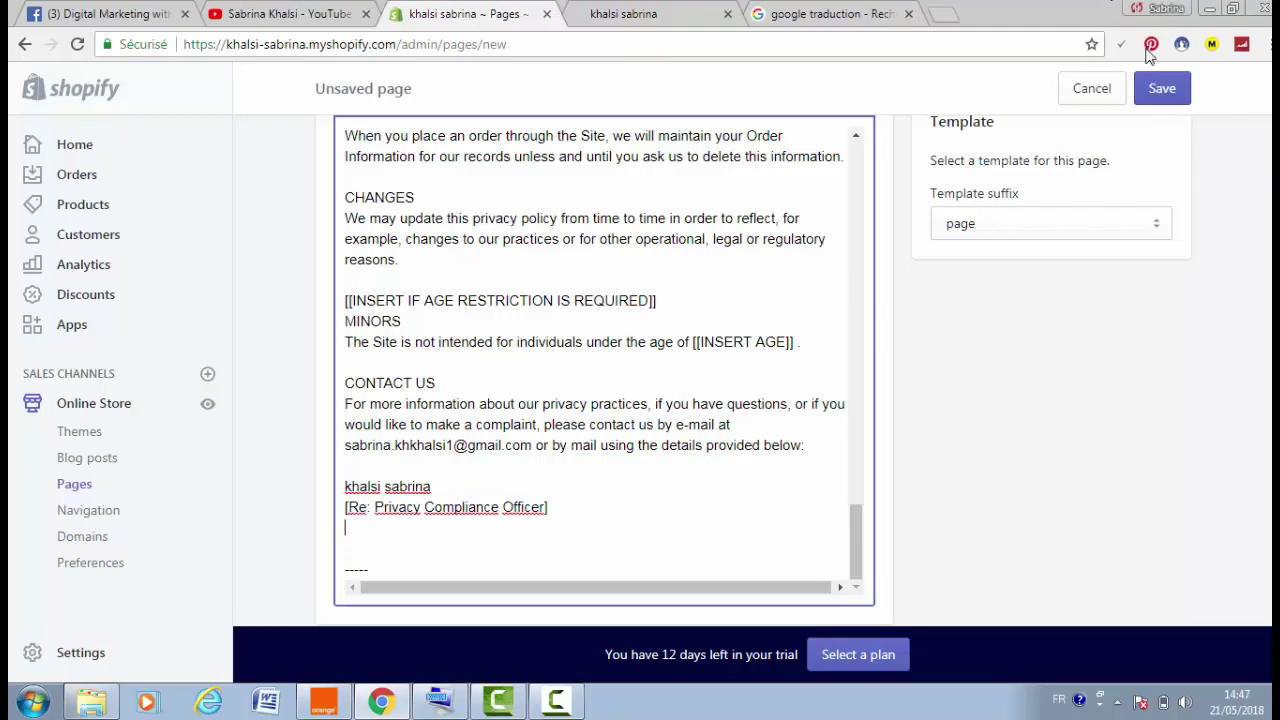
click(1163, 88)
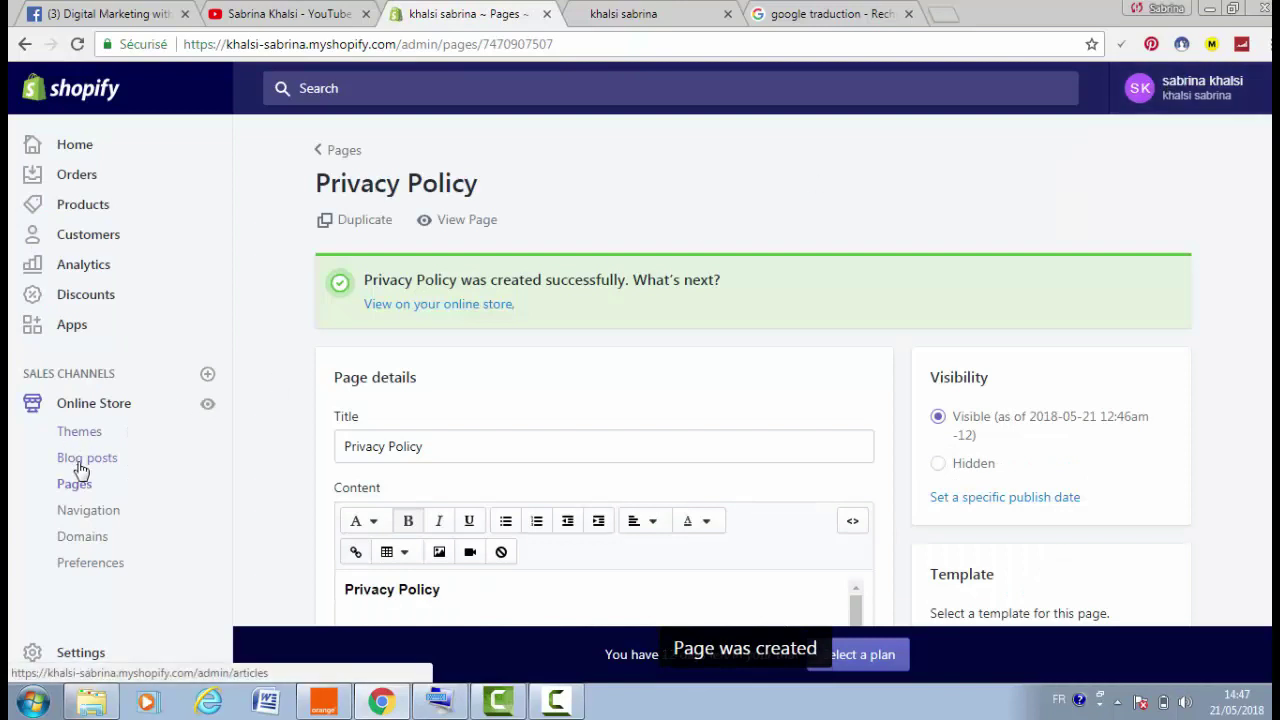
Start a new 'Privacy policy' item in the Menu pied de page footer menu
click(110, 522)
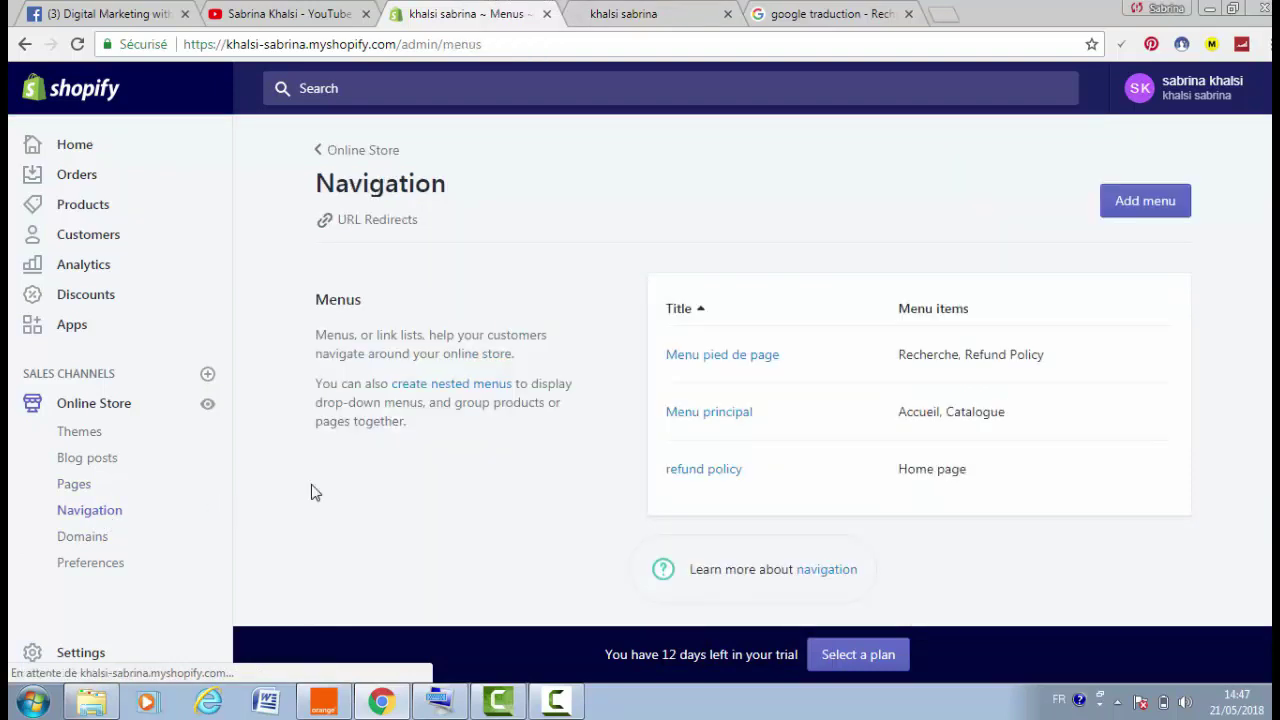
click(741, 360)
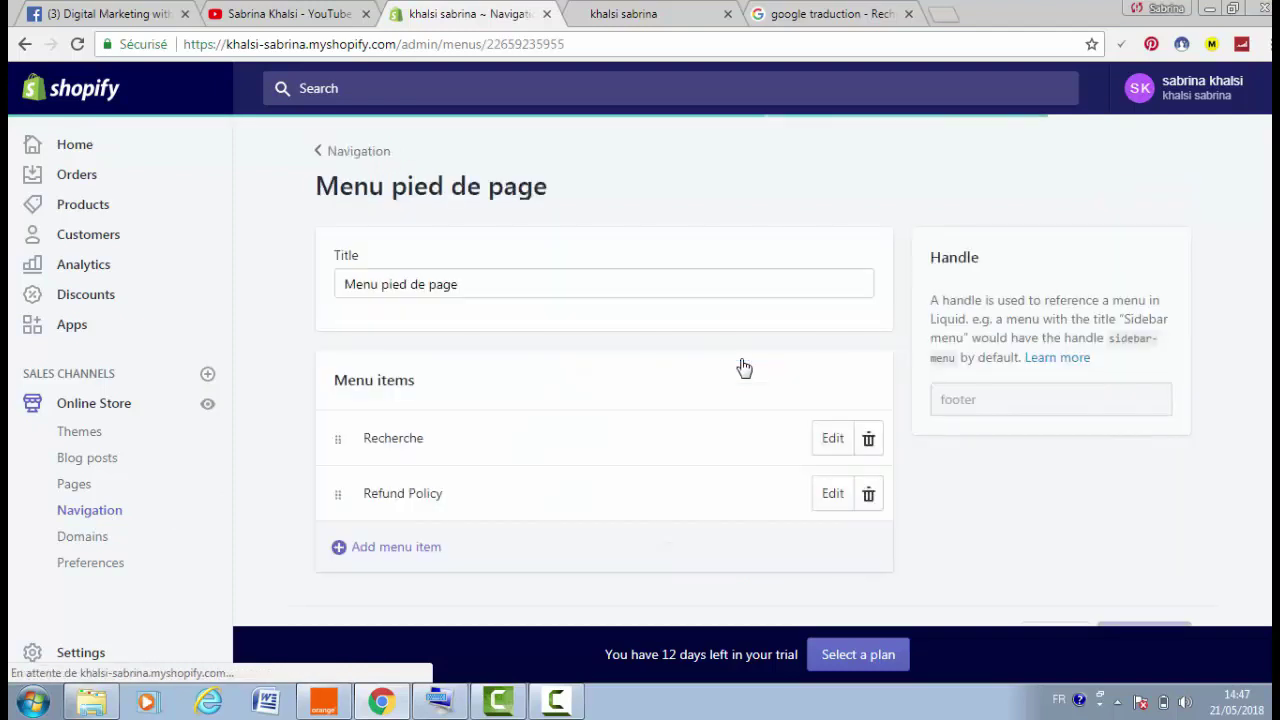
click(395, 555)
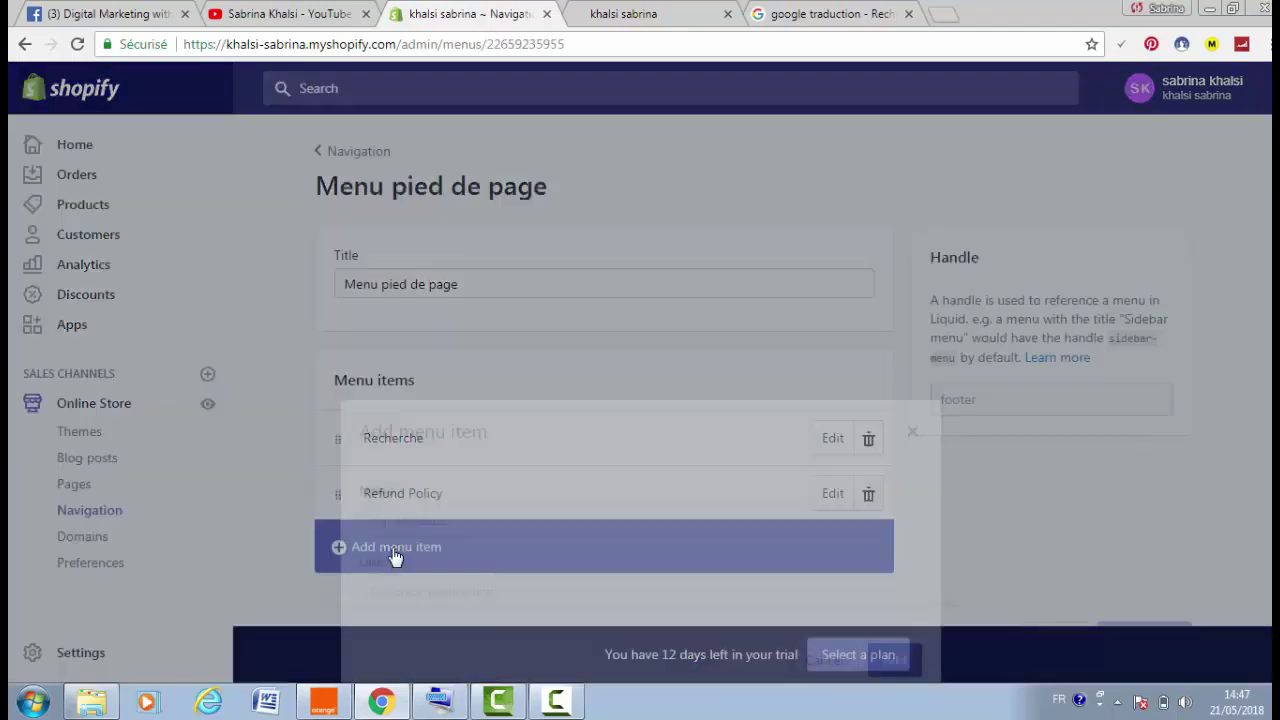
click(468, 371)
text(p)
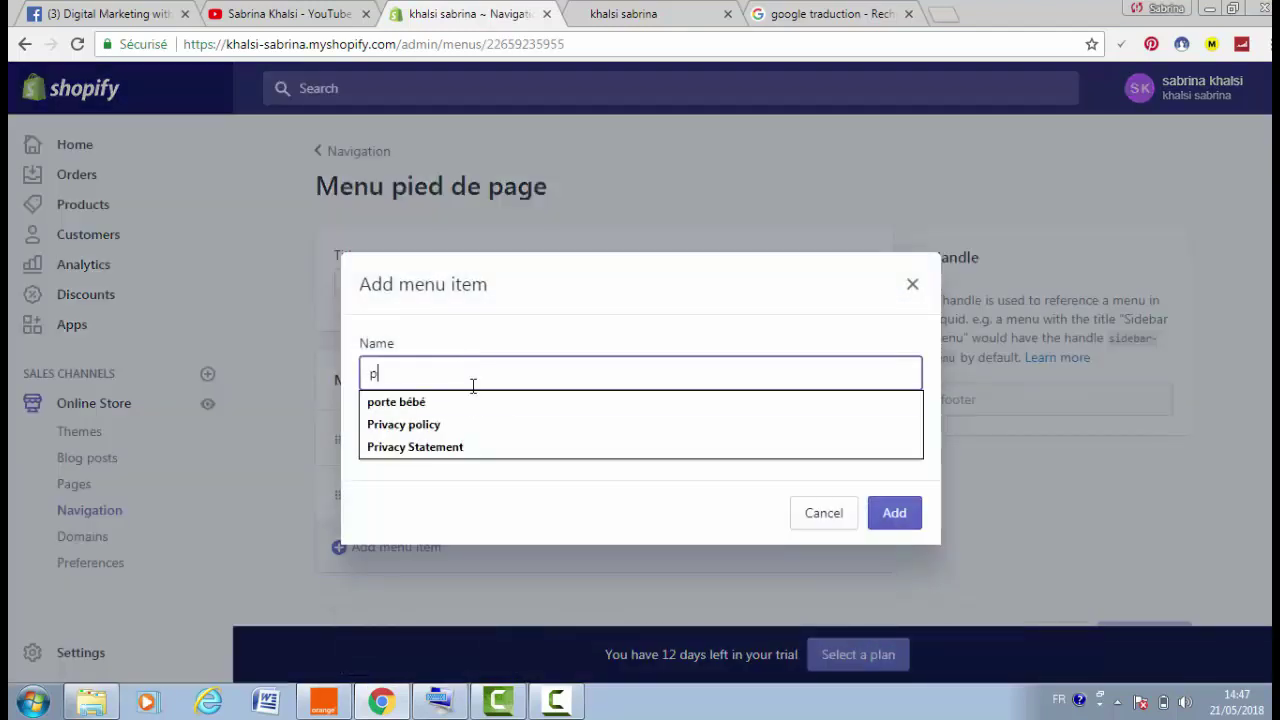
click(475, 423)
Browse Pages as the link target, then abandon the item and open the Pages list
click(459, 449)
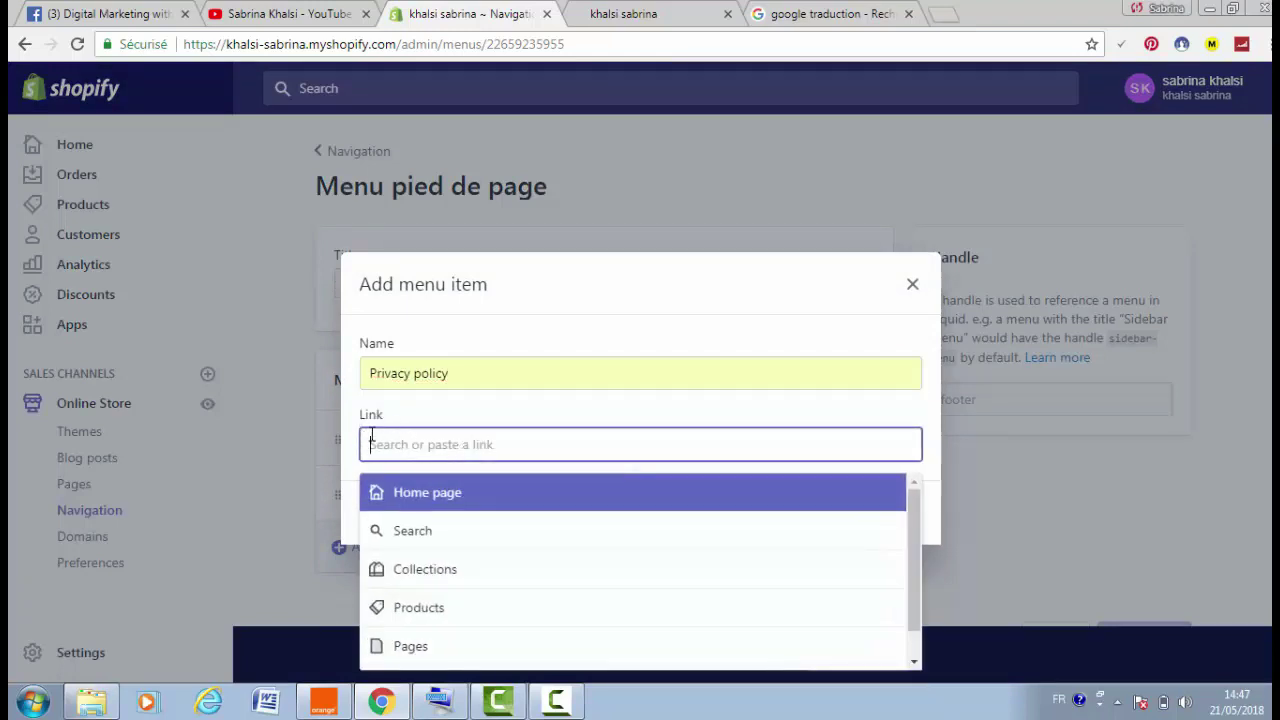
click(401, 658)
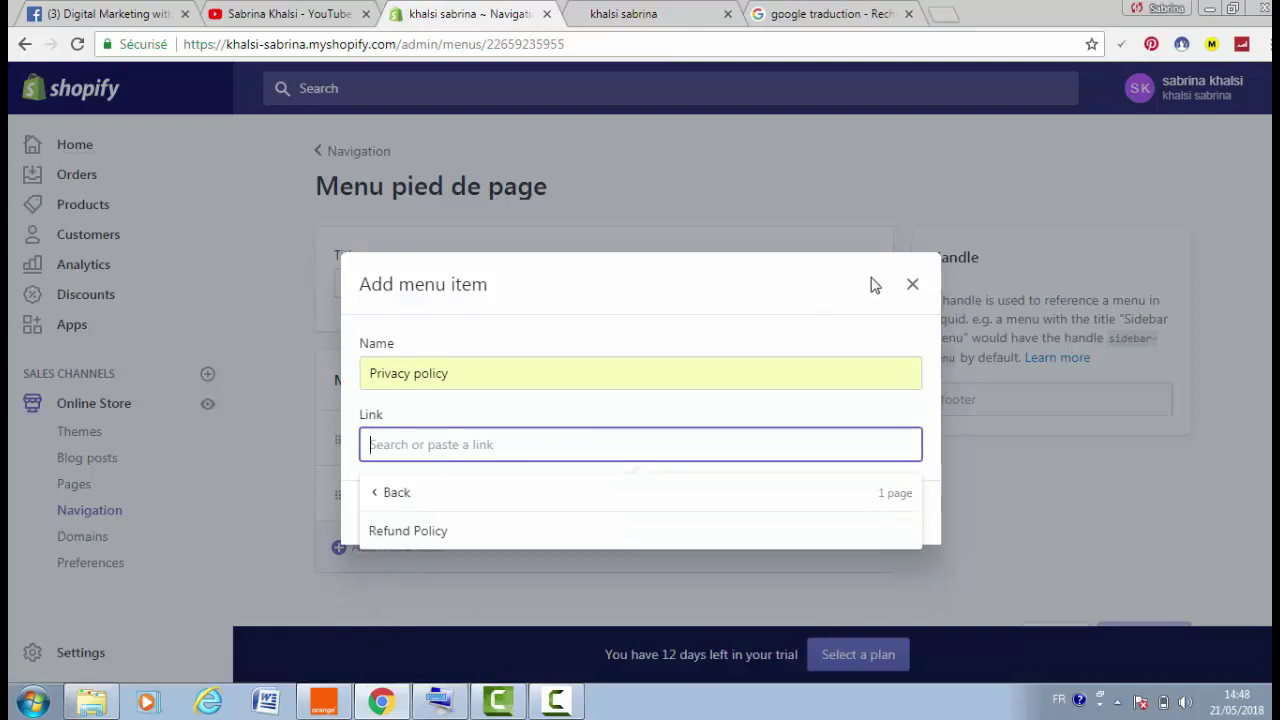
click(910, 287)
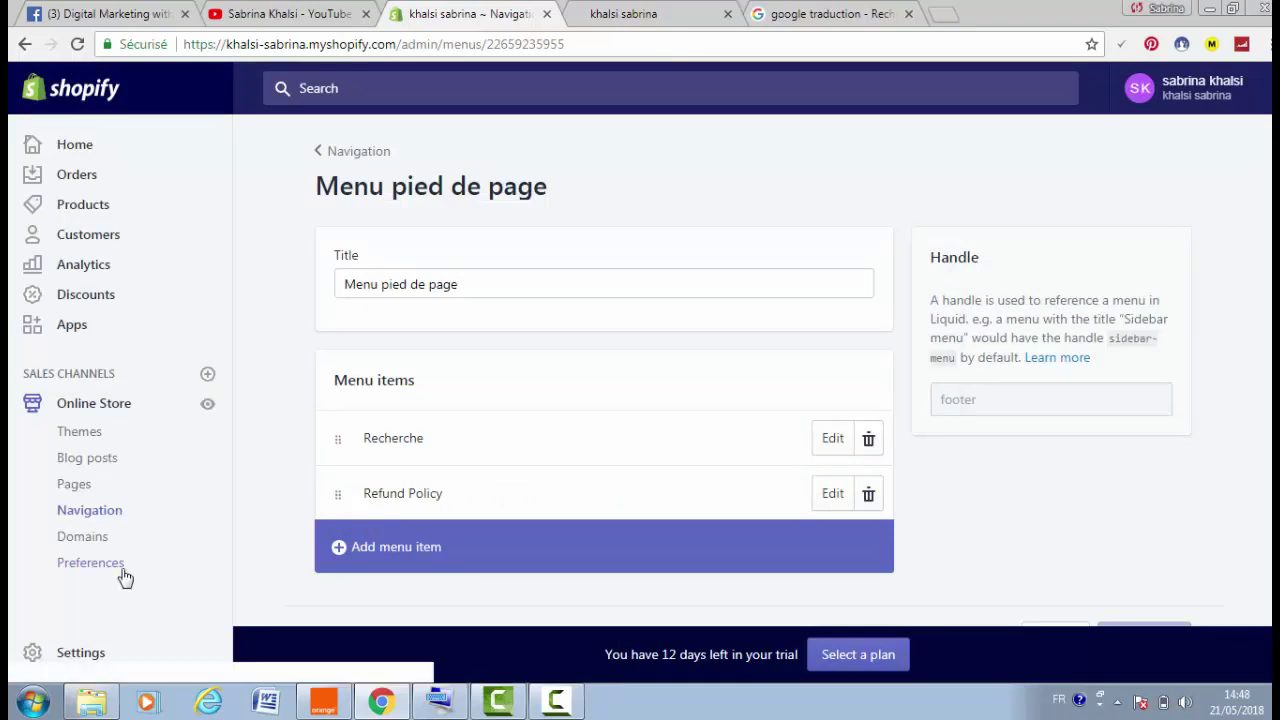
click(84, 492)
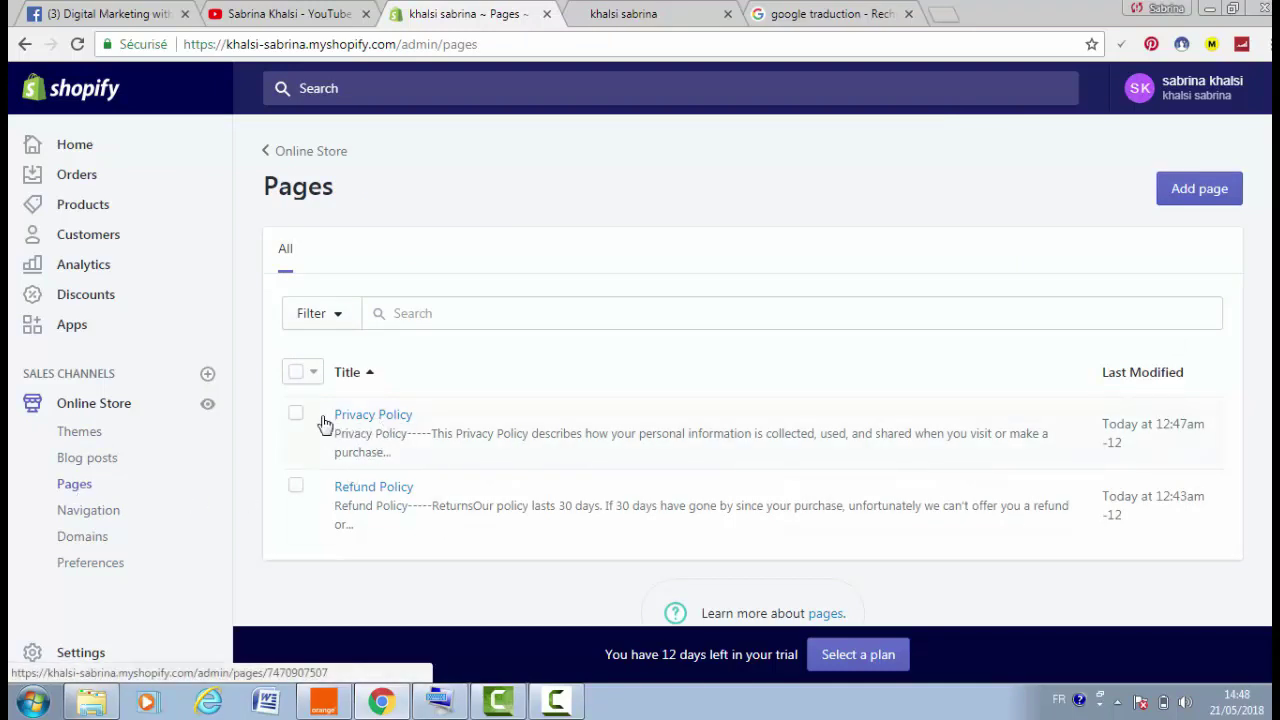
Begin a 'Privacy policy' item in Menu pied de page, then discard that dialog
click(85, 512)
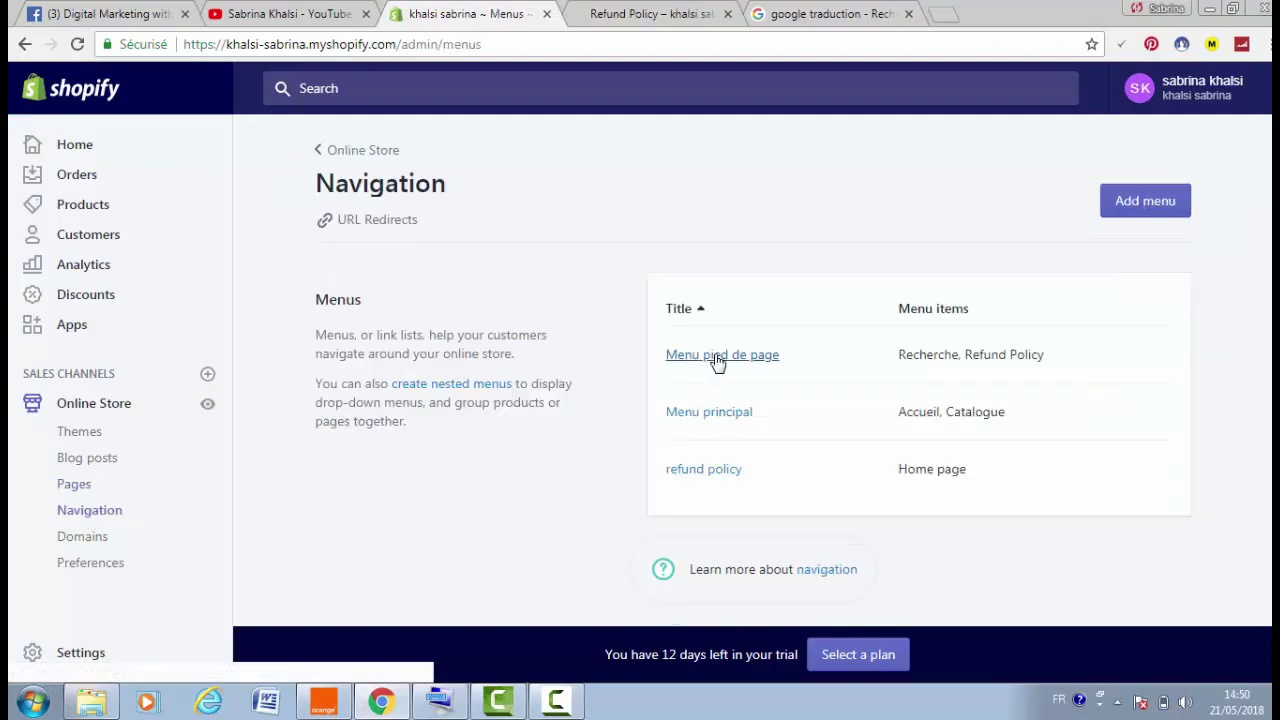
click(716, 358)
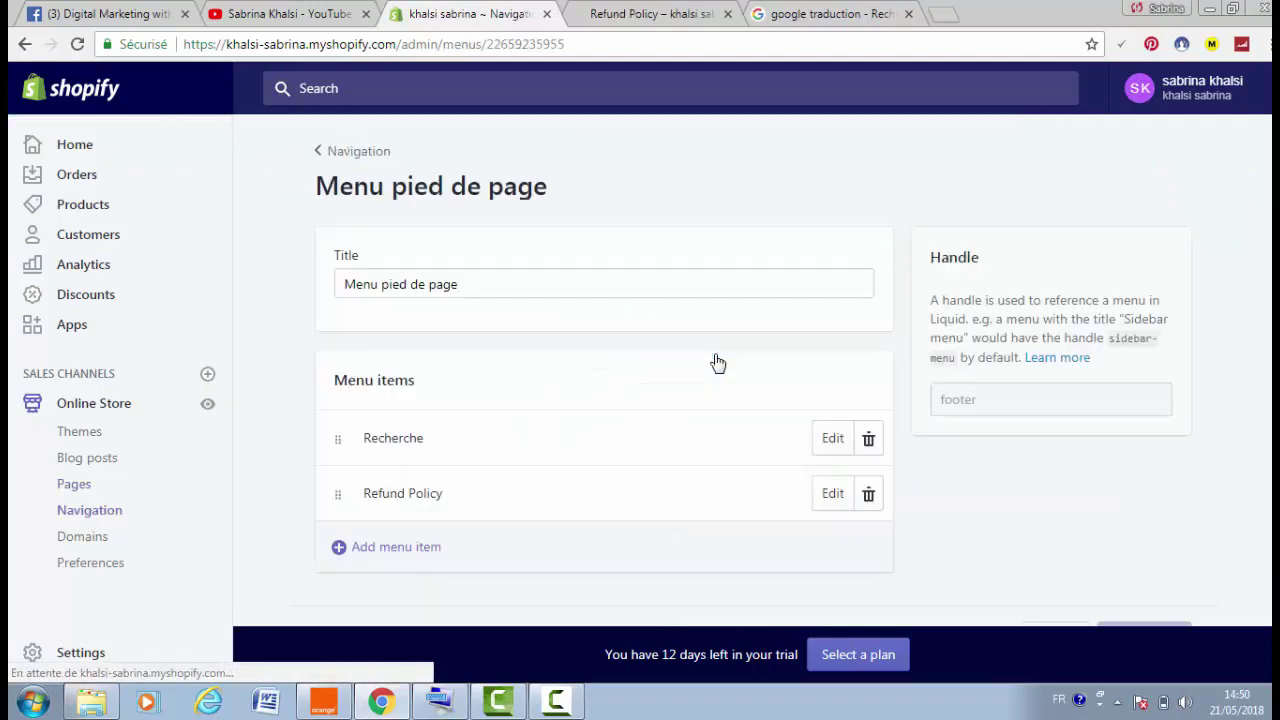
click(404, 552)
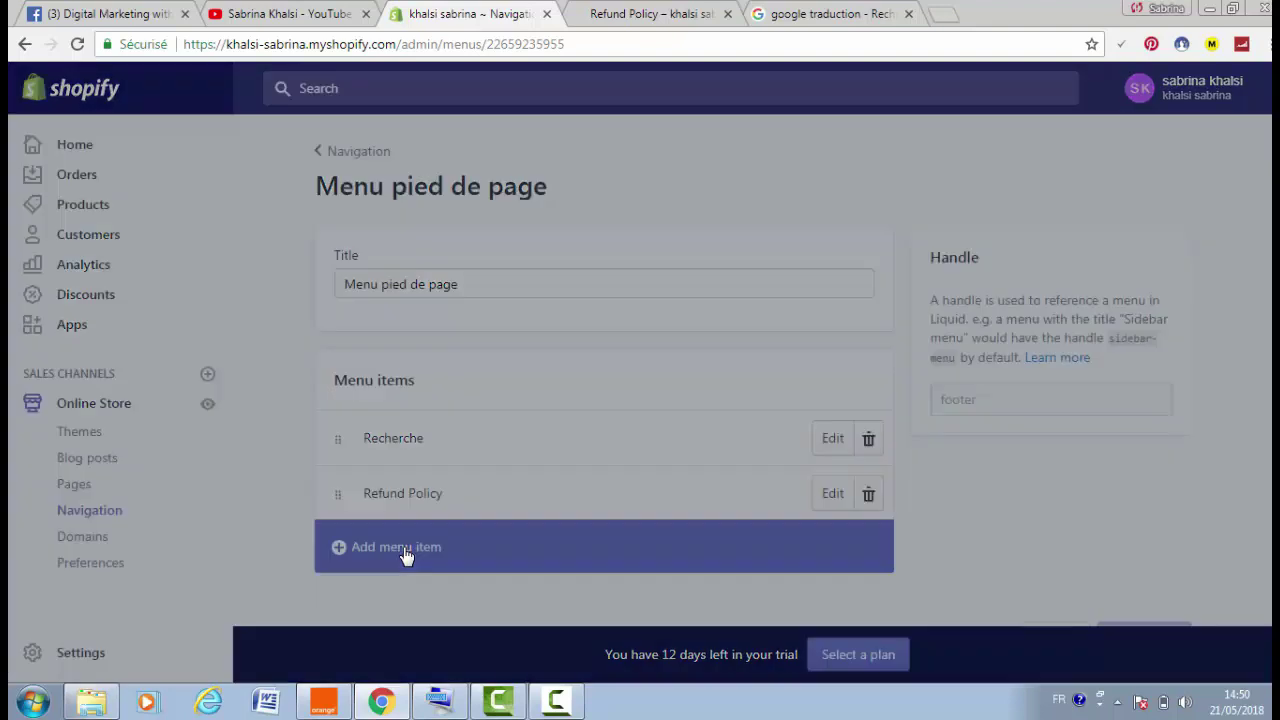
click(409, 375)
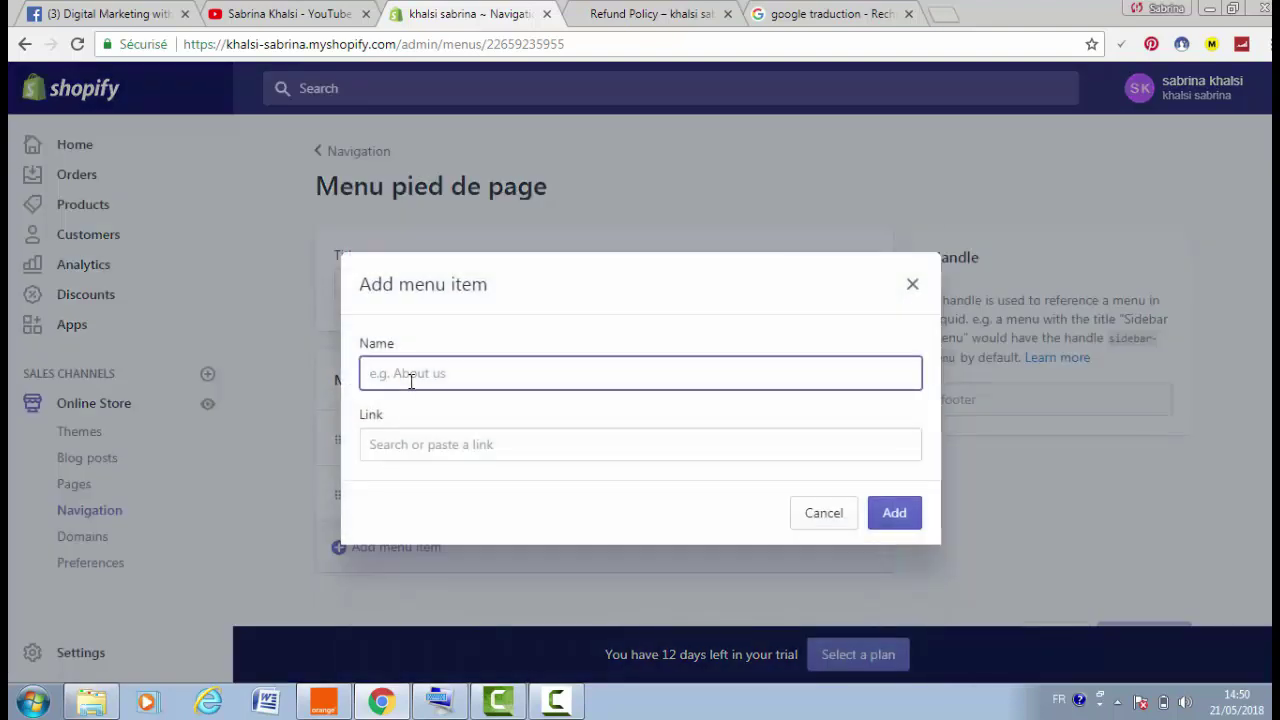
text(policy)
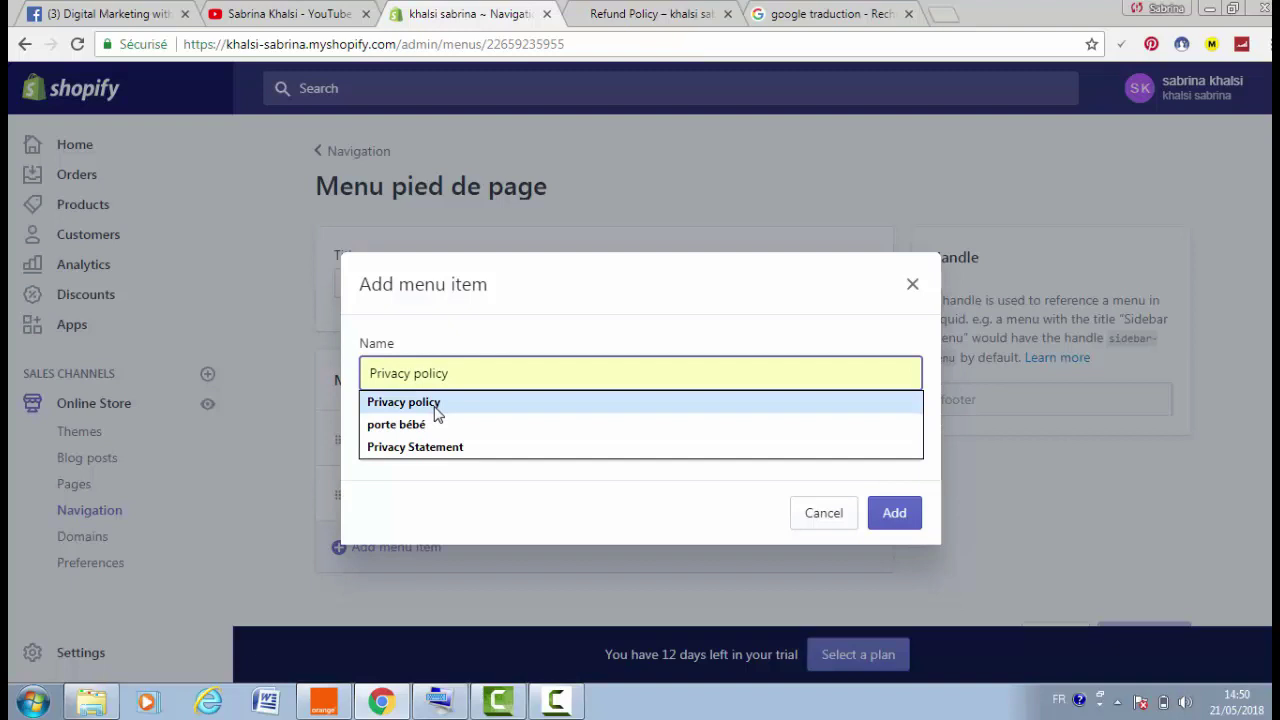
click(422, 401)
click(432, 446)
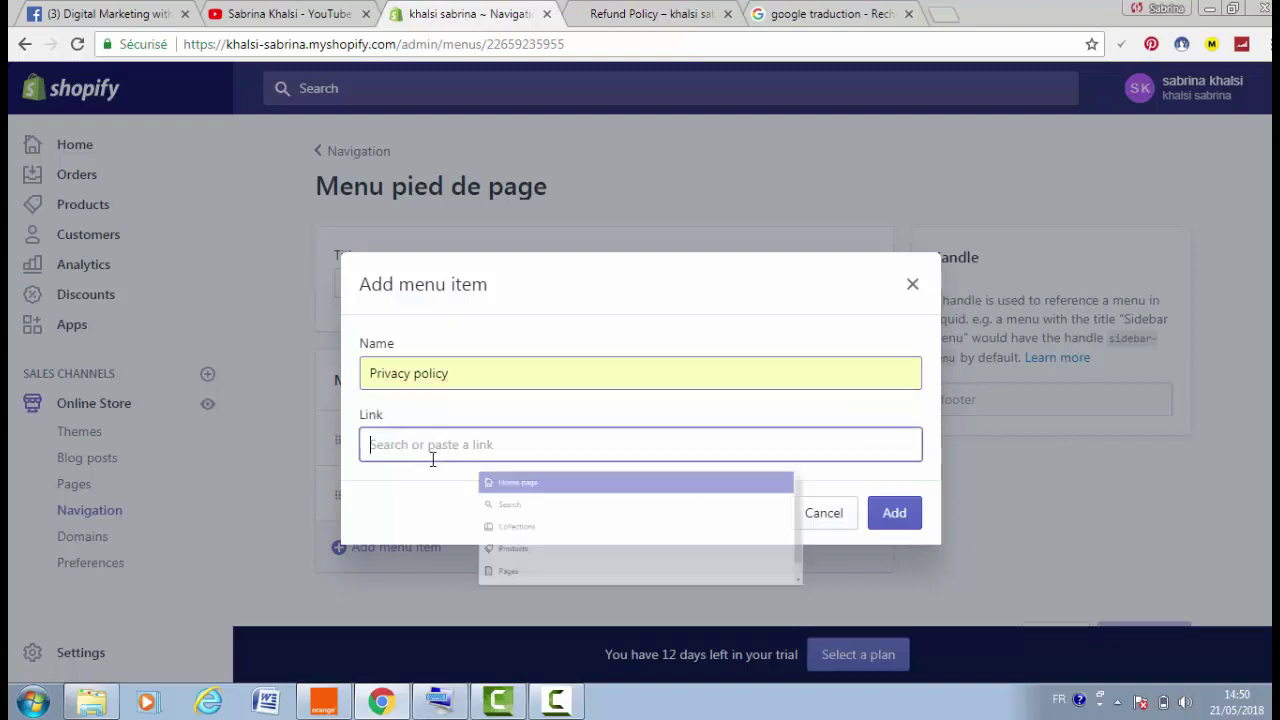
click(423, 658)
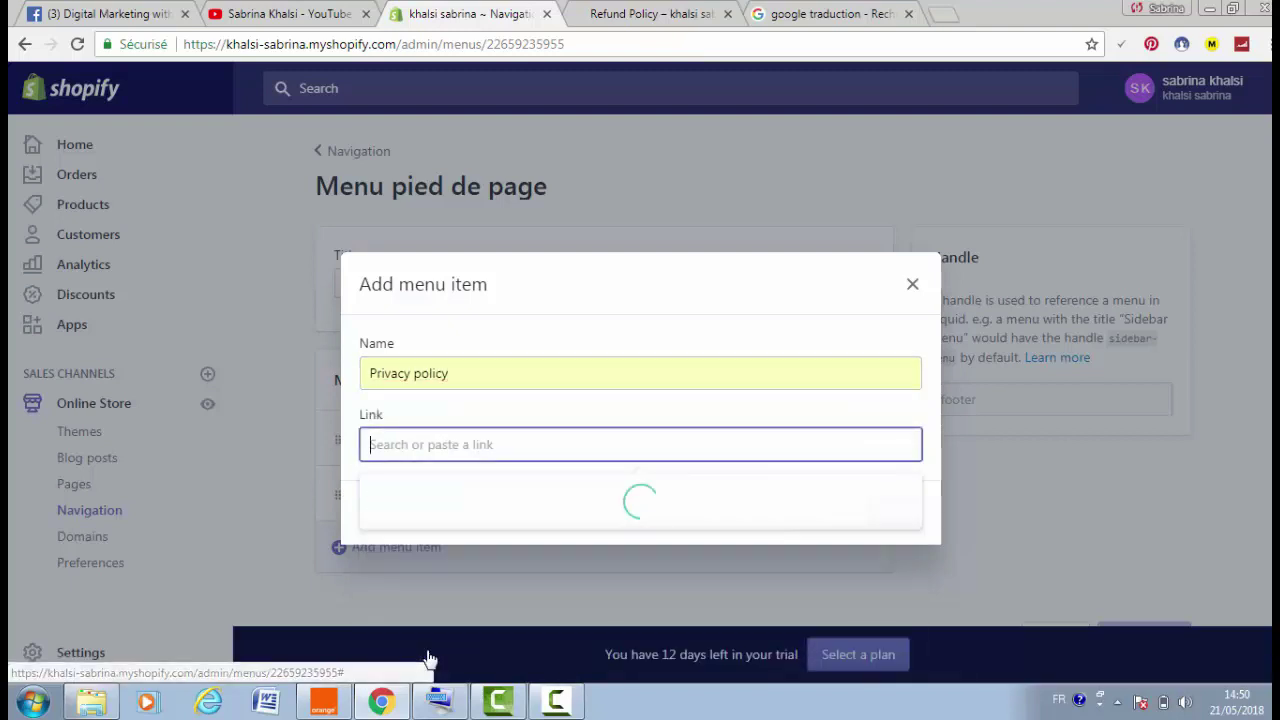
click(411, 604)
Add a menu item linked to the Privacy Policy page and save the footer menu
click(400, 566)
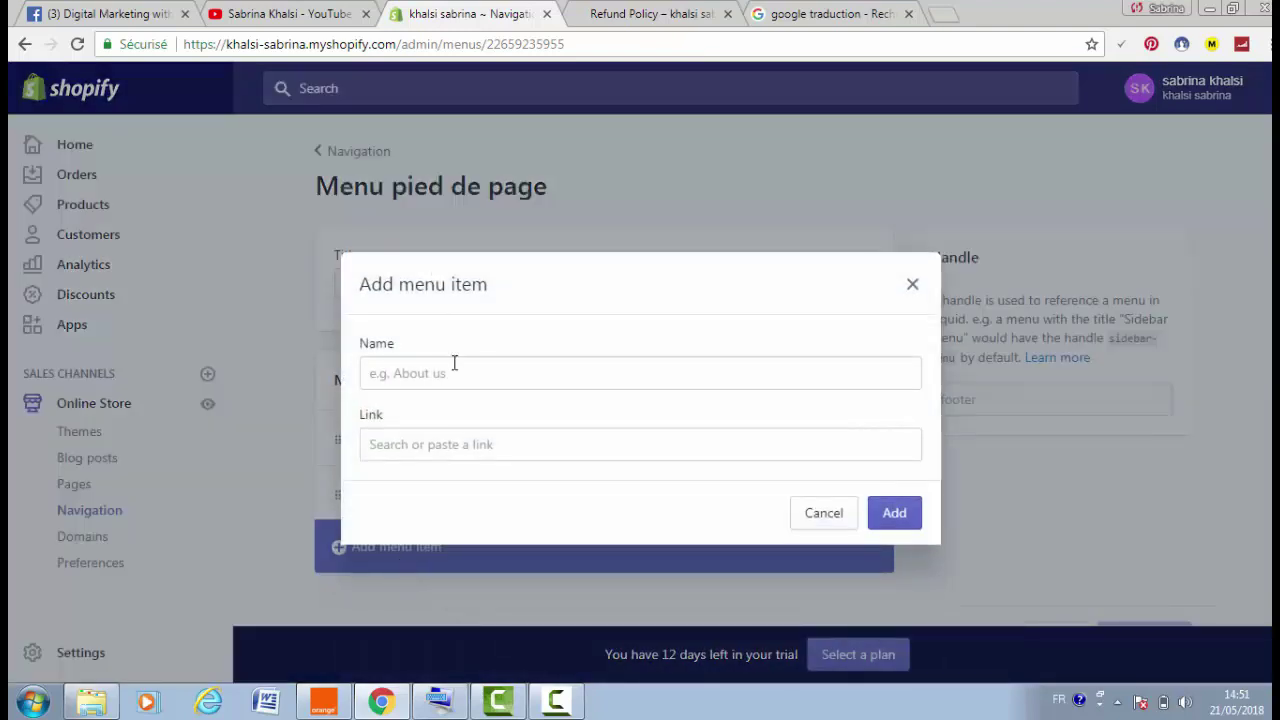
click(434, 450)
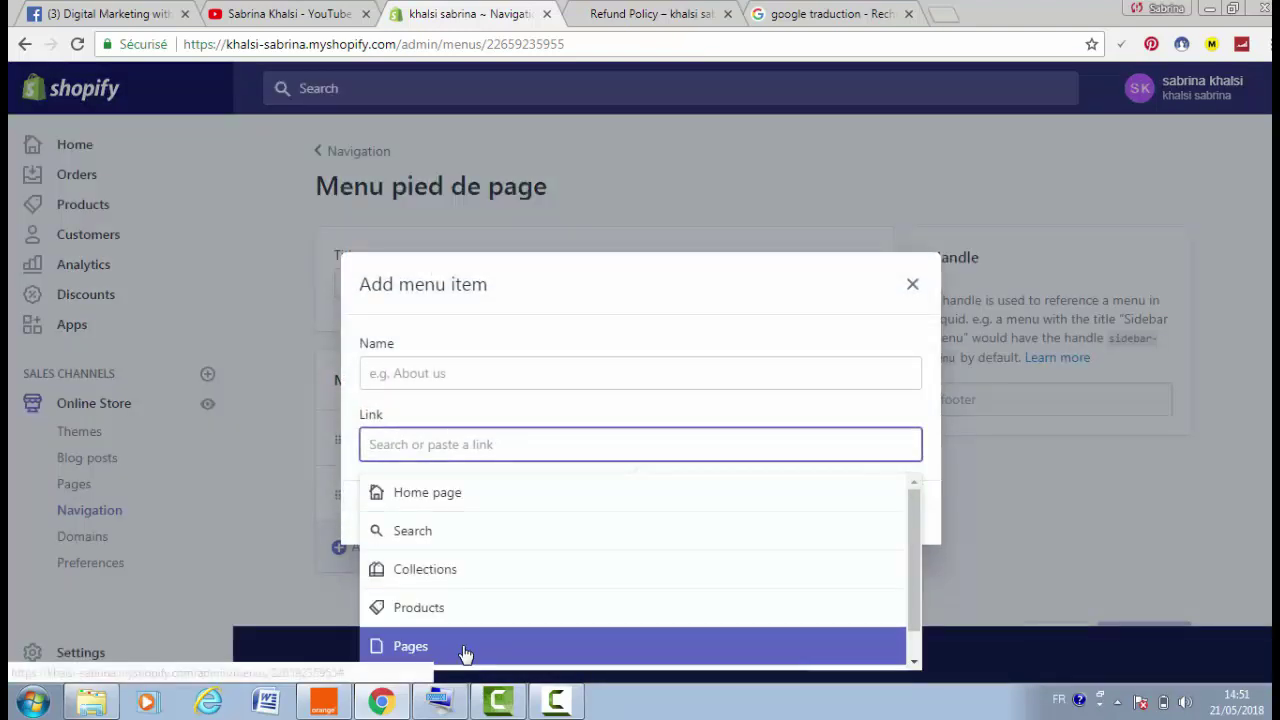
click(465, 652)
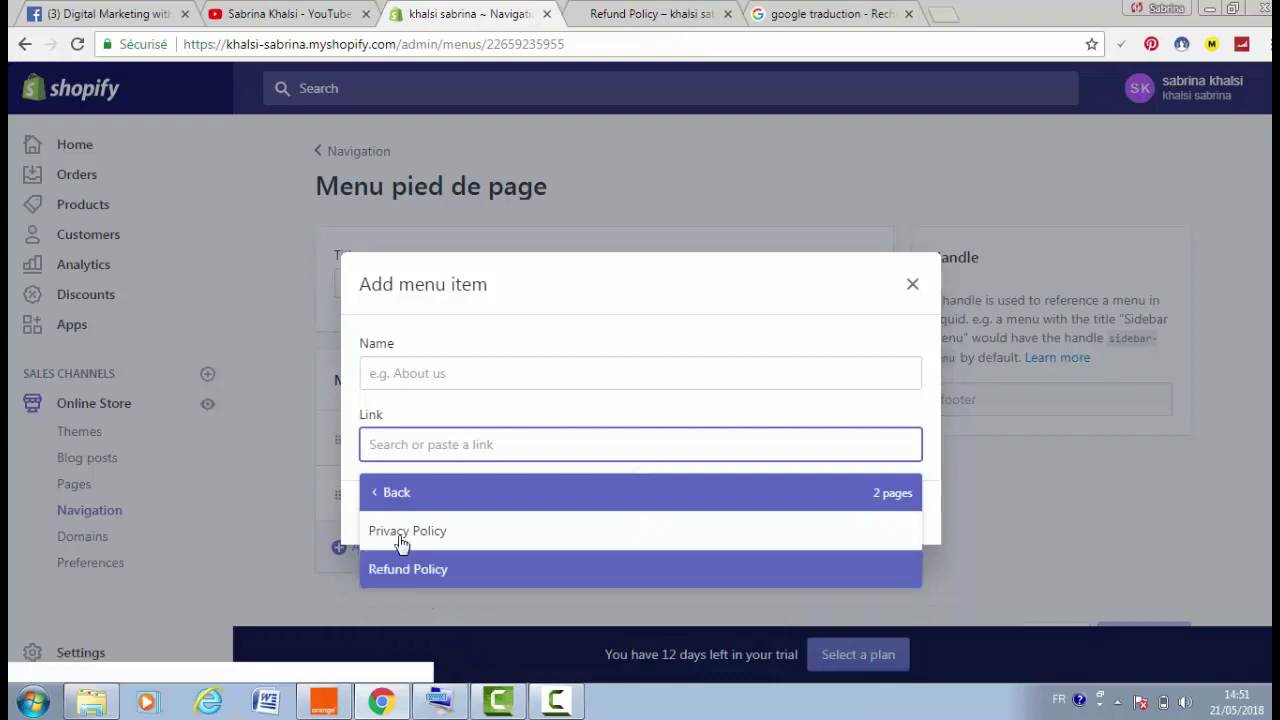
click(471, 541)
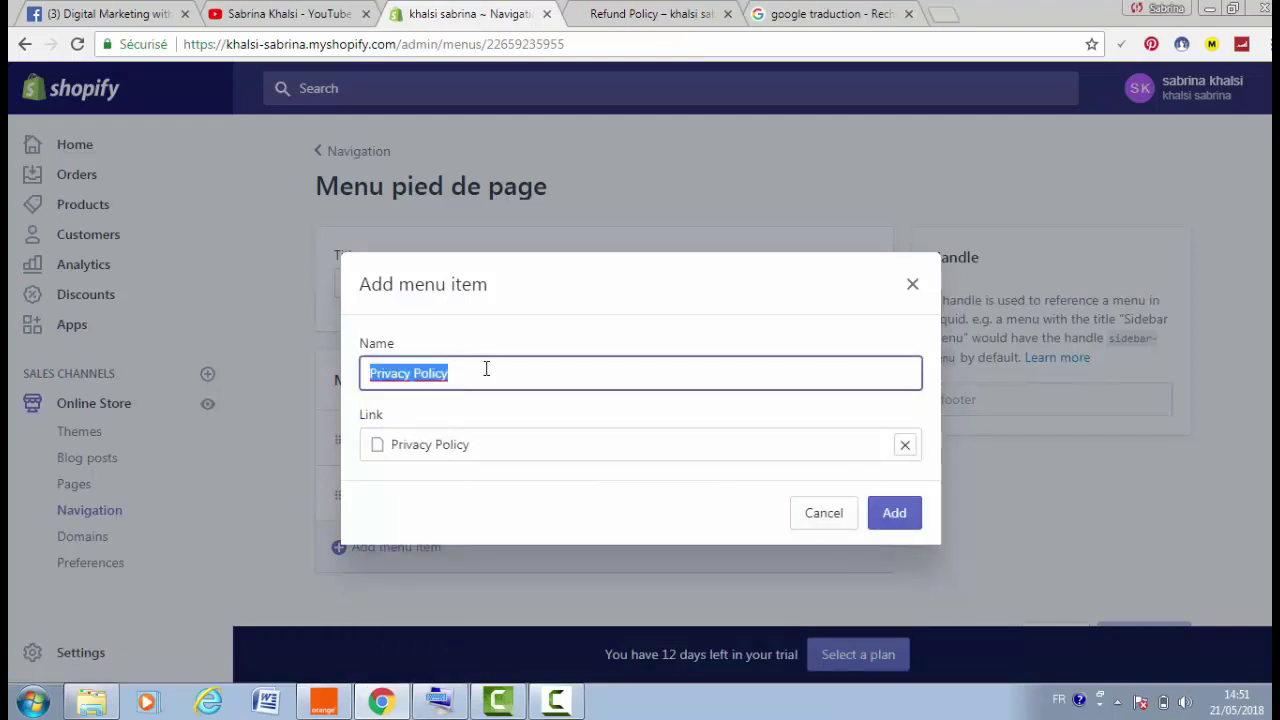
click(890, 530)
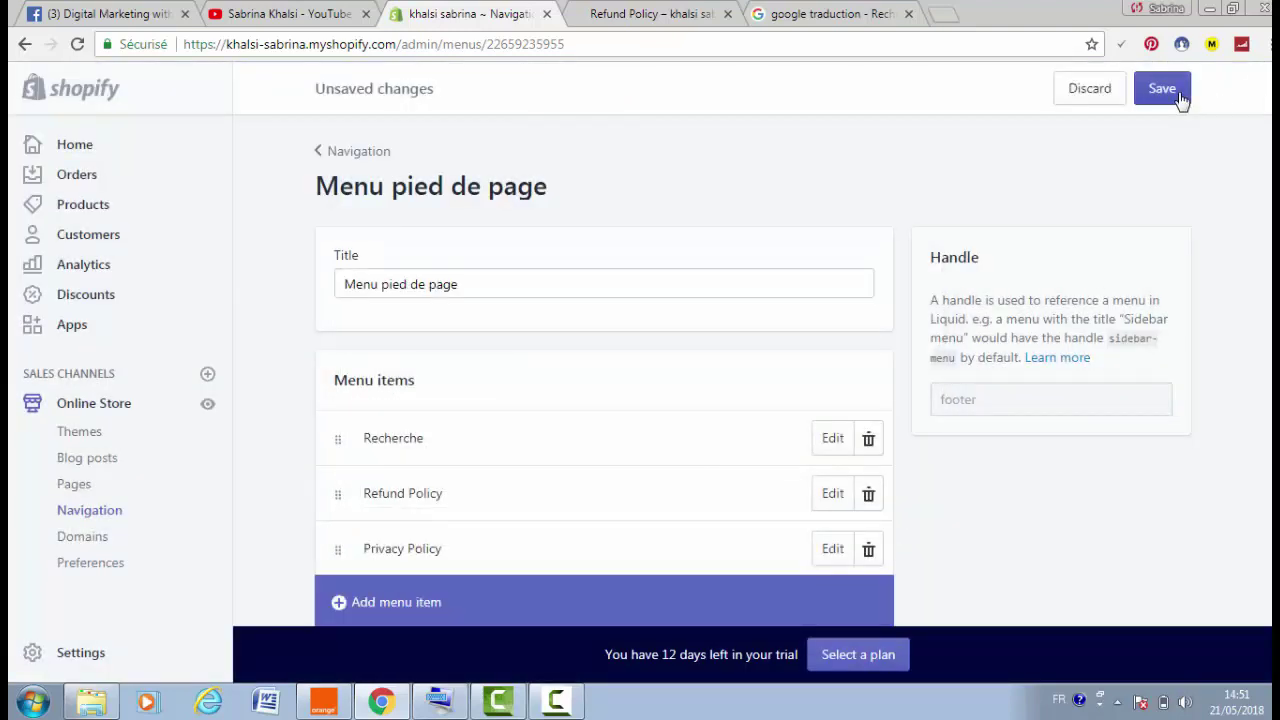
click(1180, 96)
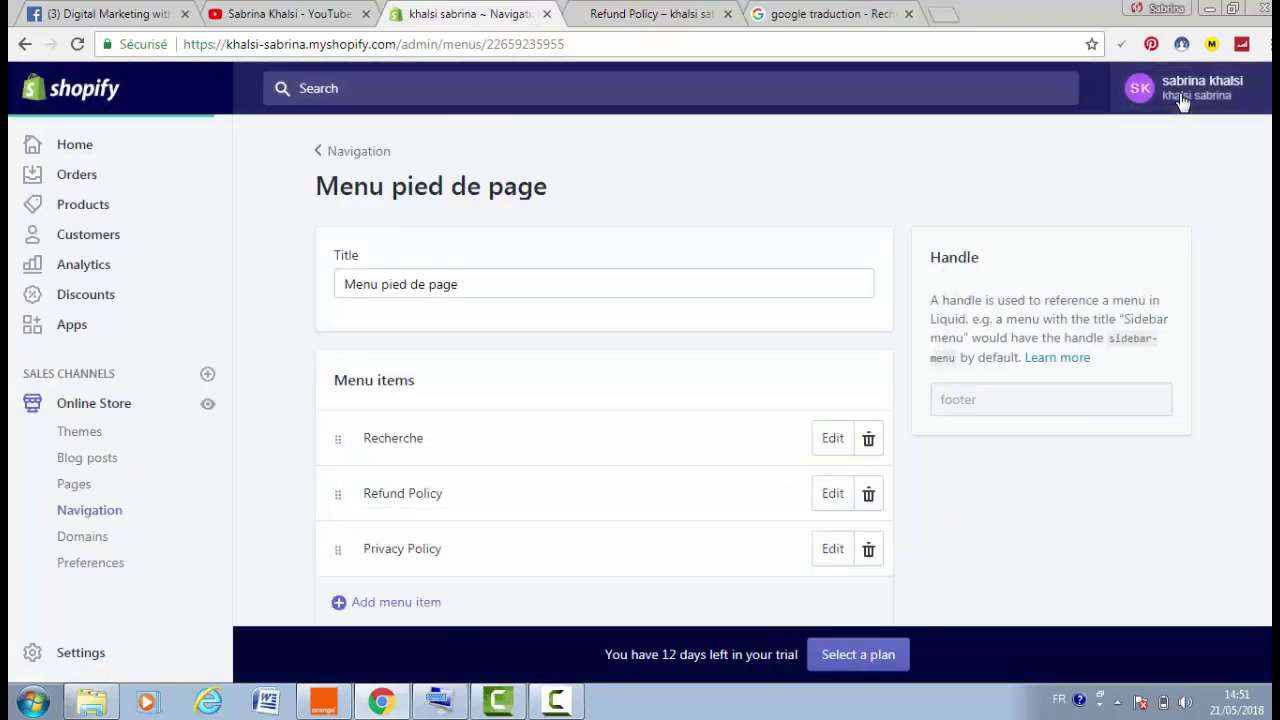
click(620, 14)
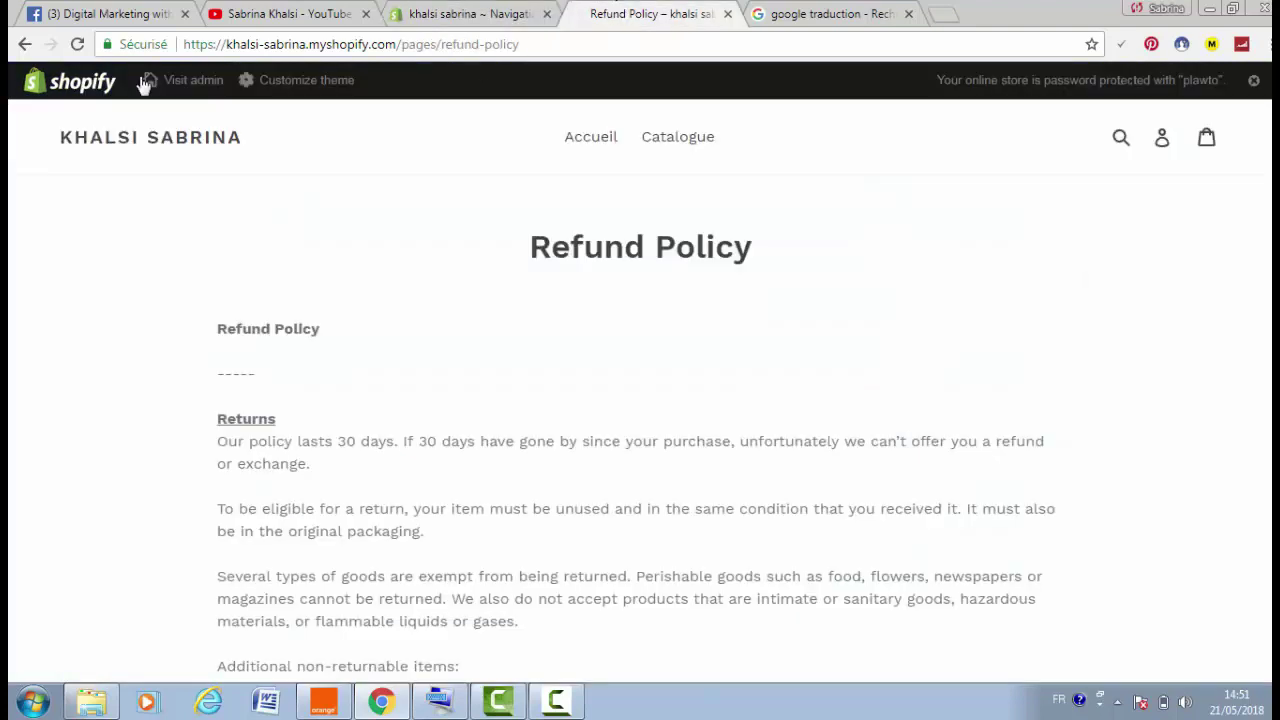
click(76, 46)
scroll(640, 390, down, 15)
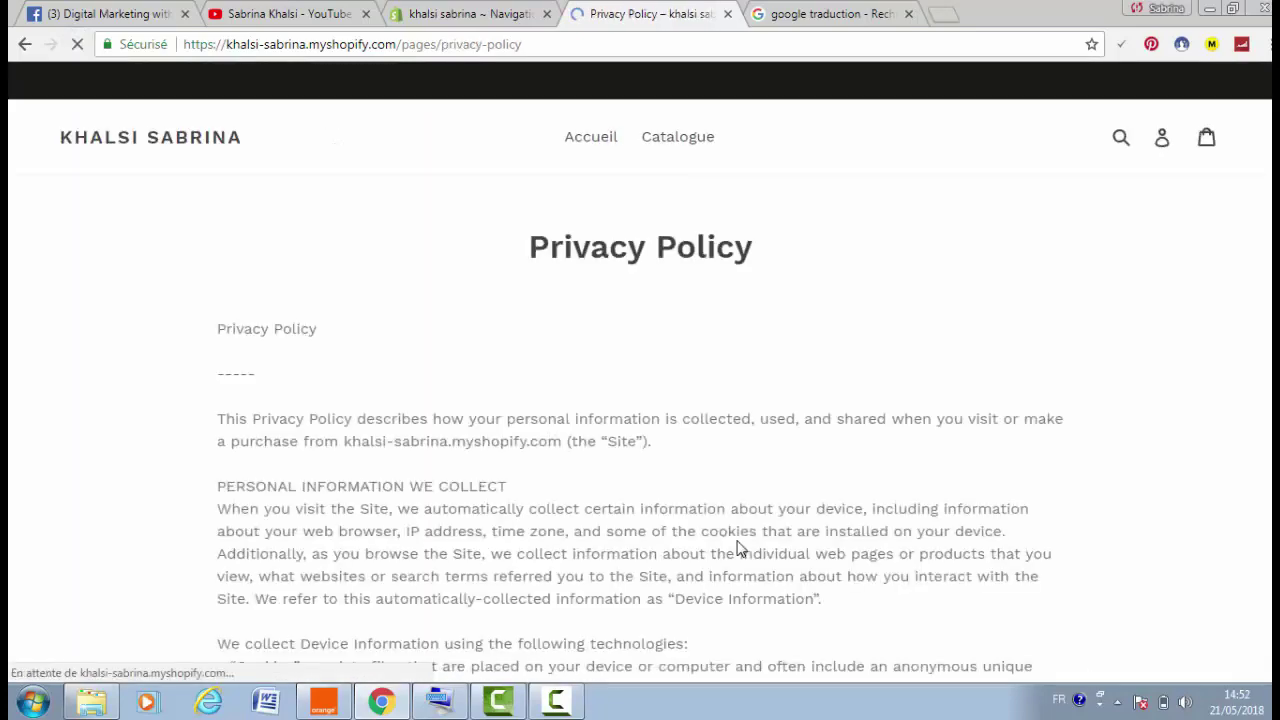
scroll(640, 390, down, 20)
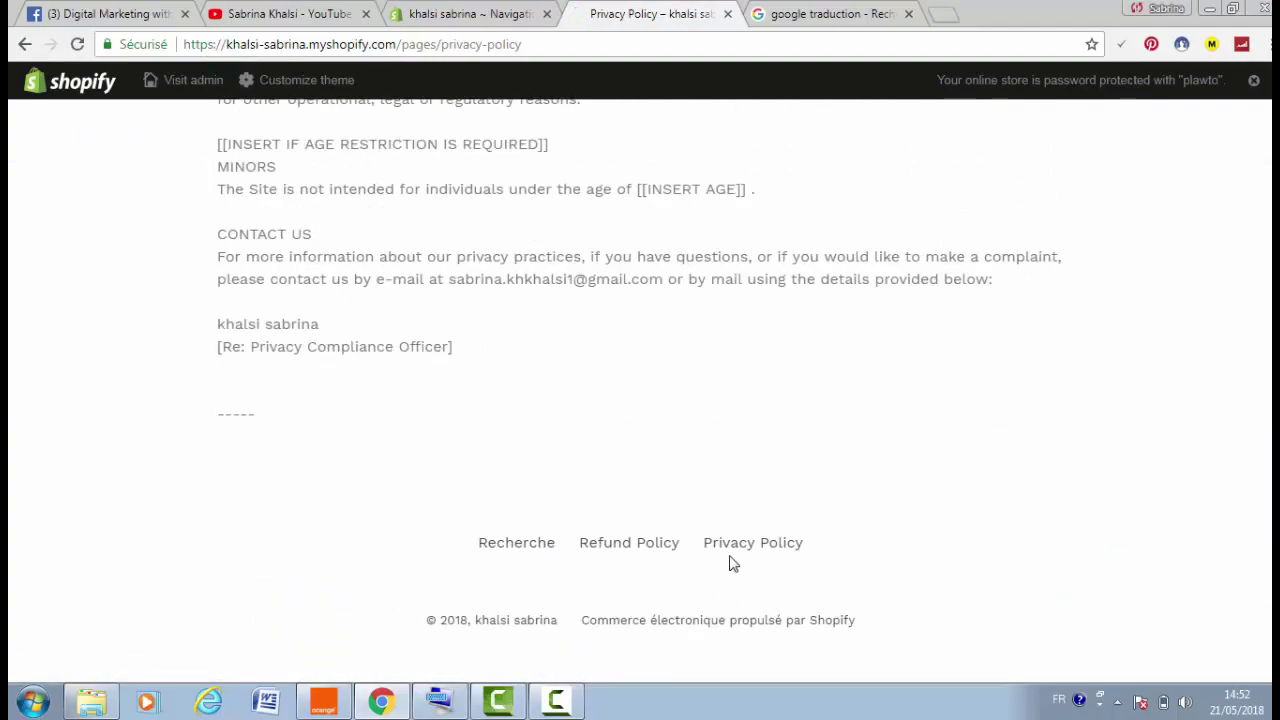
click(452, 14)
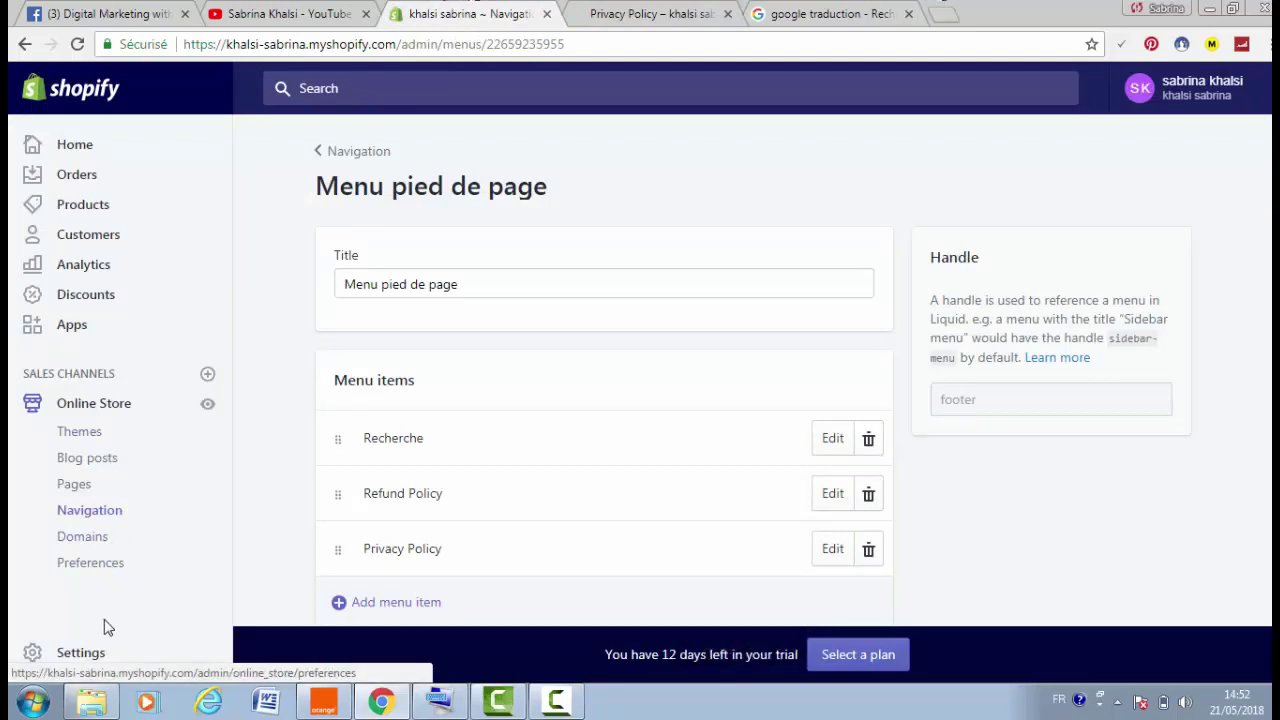
Generate sample Terms of Service text under Settings > Checkout
click(88, 654)
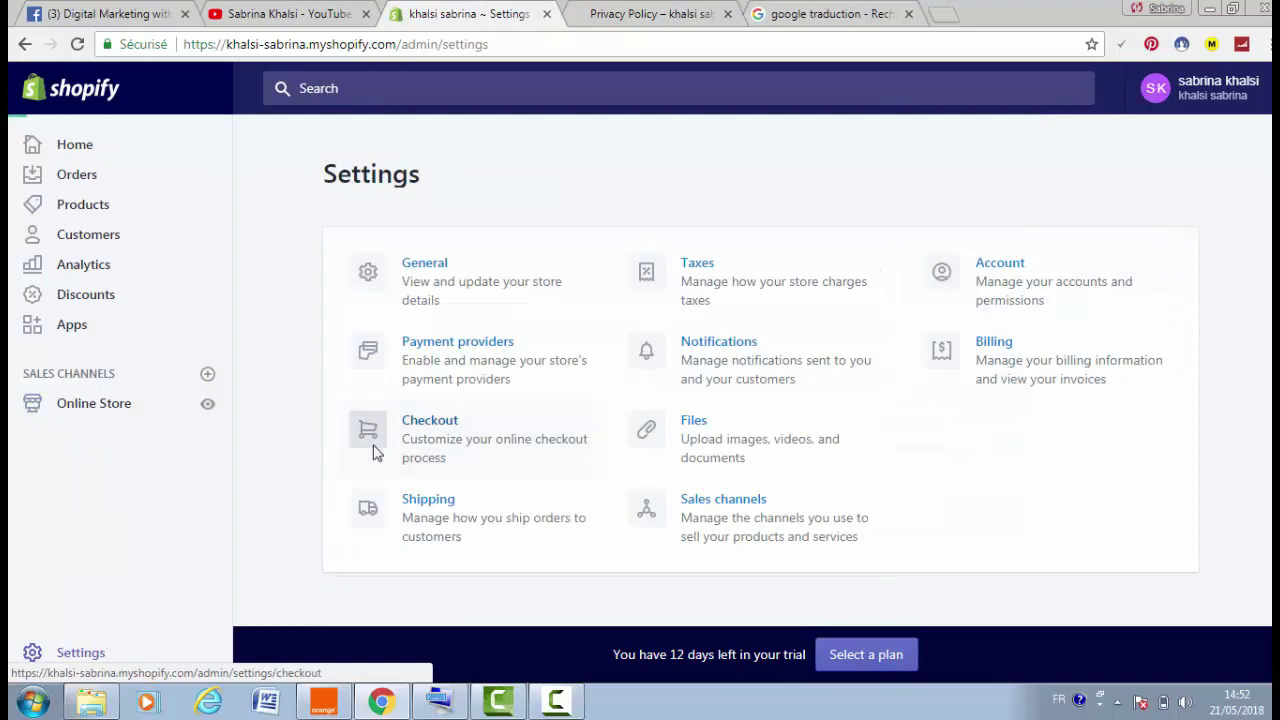
click(372, 452)
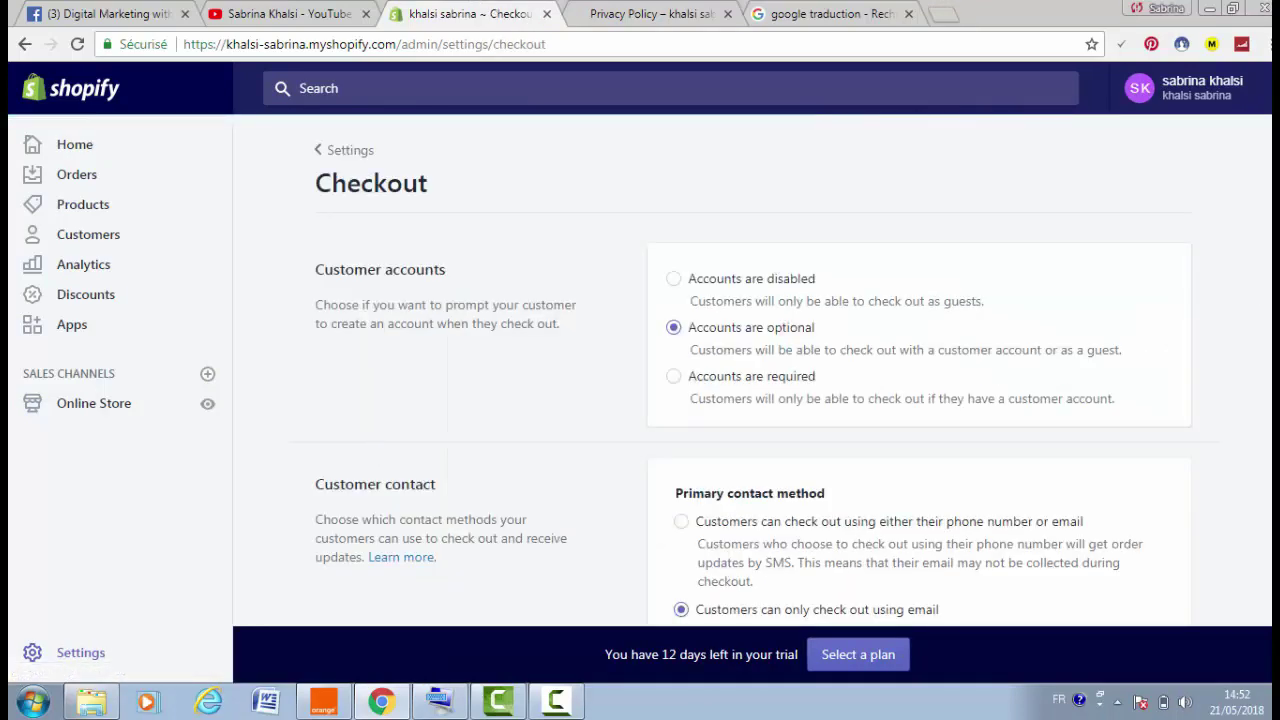
scroll(740, 370, down, 15)
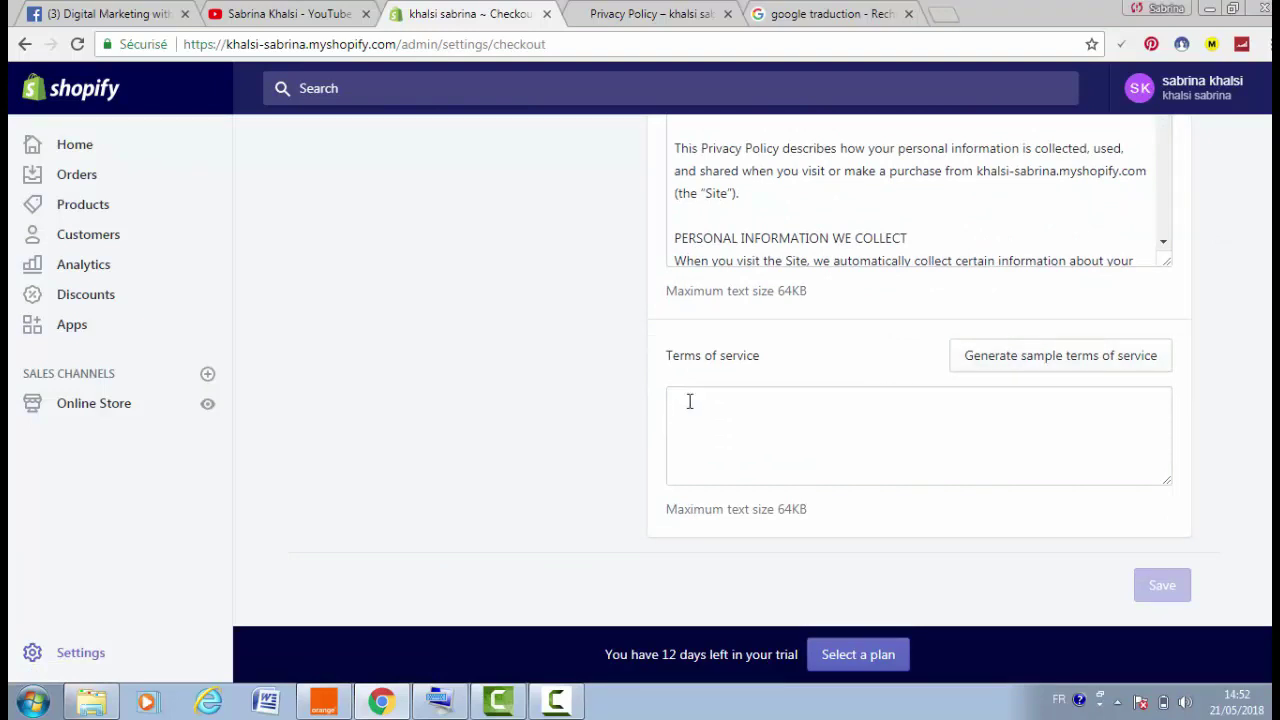
click(1049, 375)
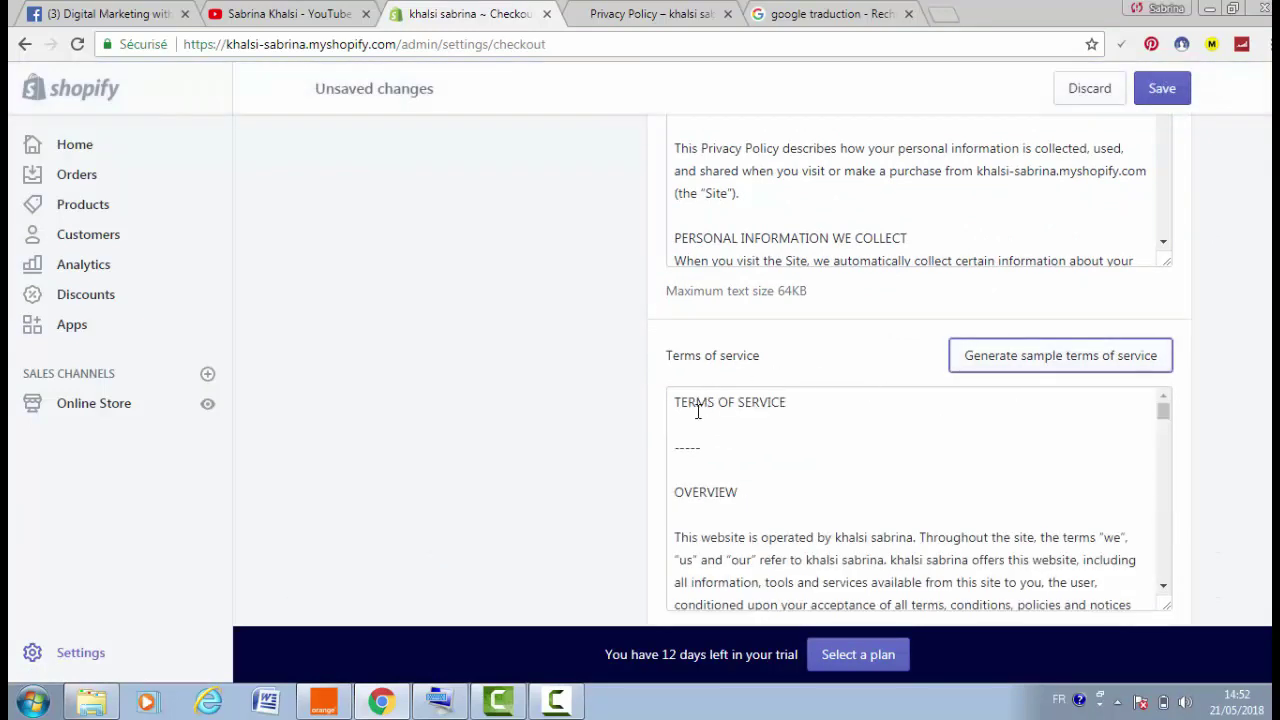